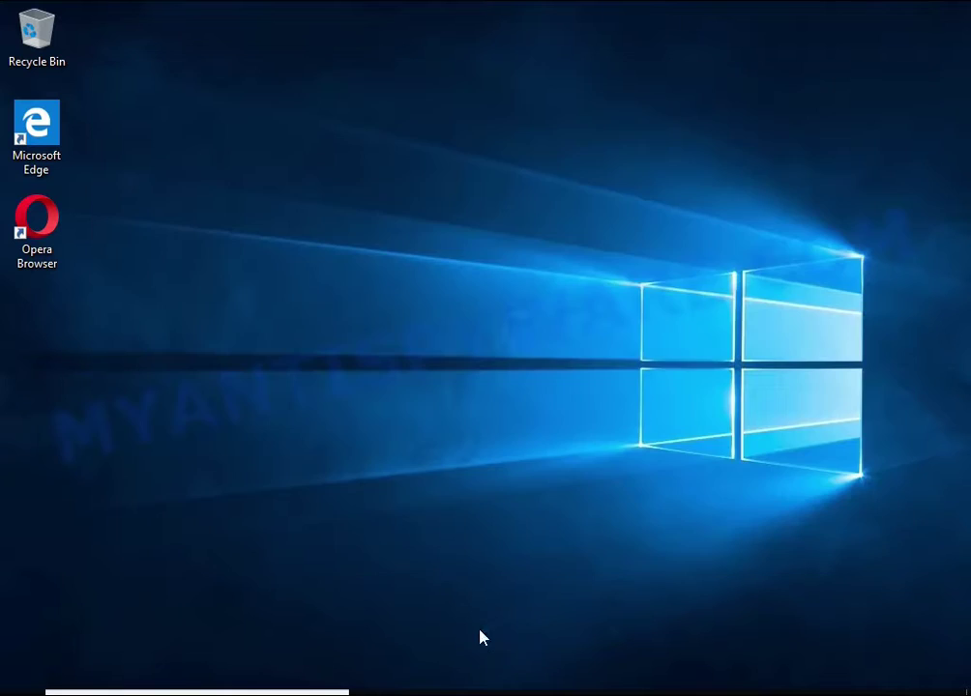
- Go to the Documents folder, try to open the Work Steps Report (Sample) .powd file, and dismiss the app choice
{"action": "key", "text": "super+e"}
{"action": "double_click", "coordinate": [369, 291]}
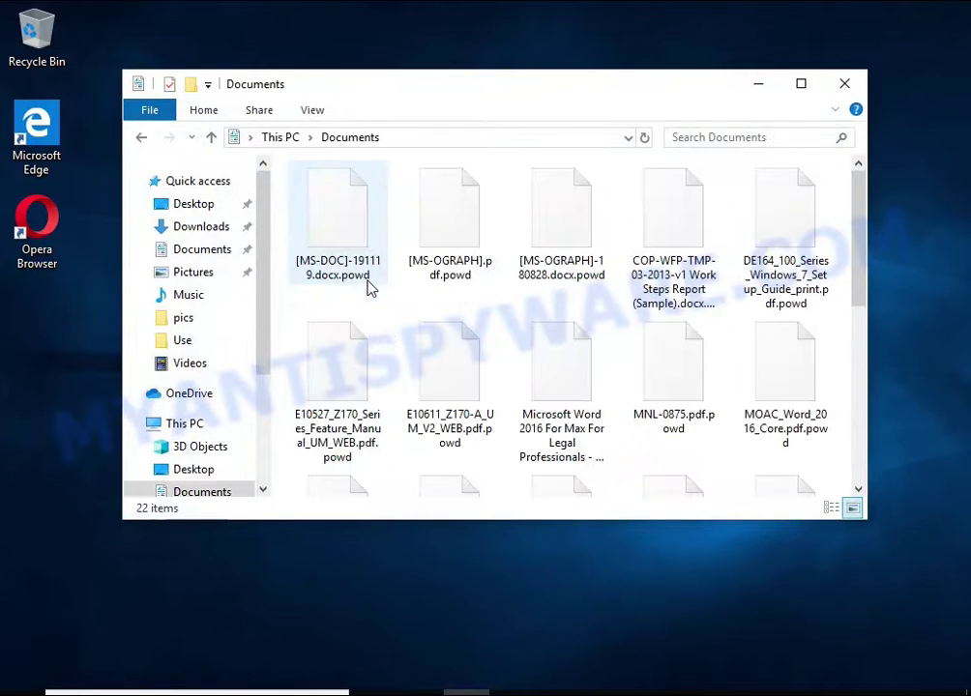
{"action": "double_click", "coordinate": [442, 273]}
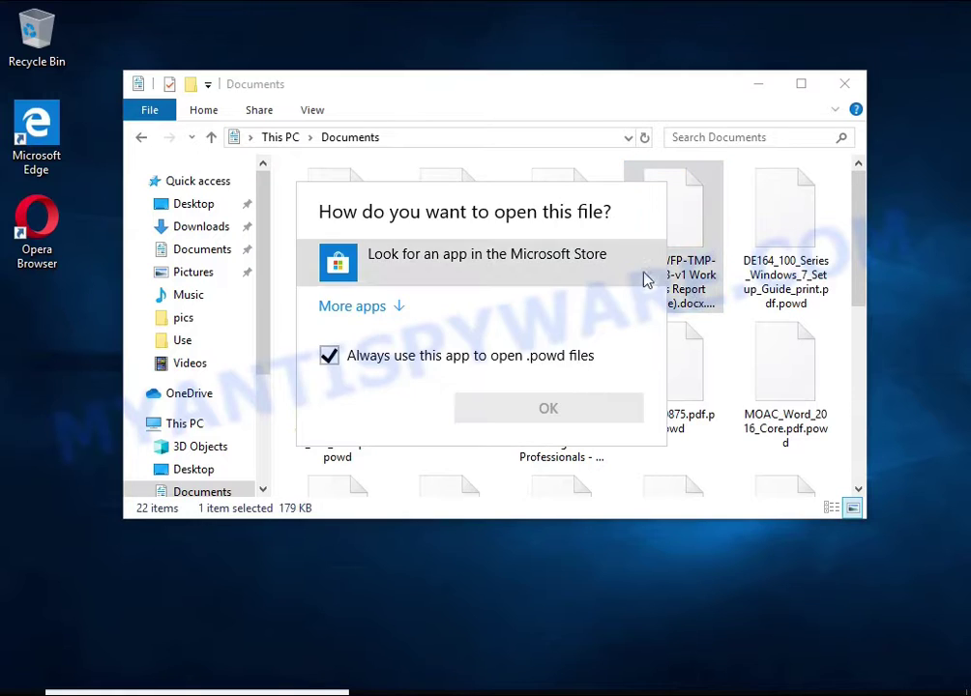
{"action": "key", "text": "Escape"}
- Rename [MS-OGRAPH]-180828.docx.powd to [MS-OGRAPH]-180828.docx and accept the extension change
{"action": "left_click", "coordinate": [559, 204]}
{"action": "right_click", "coordinate": [558, 199]}
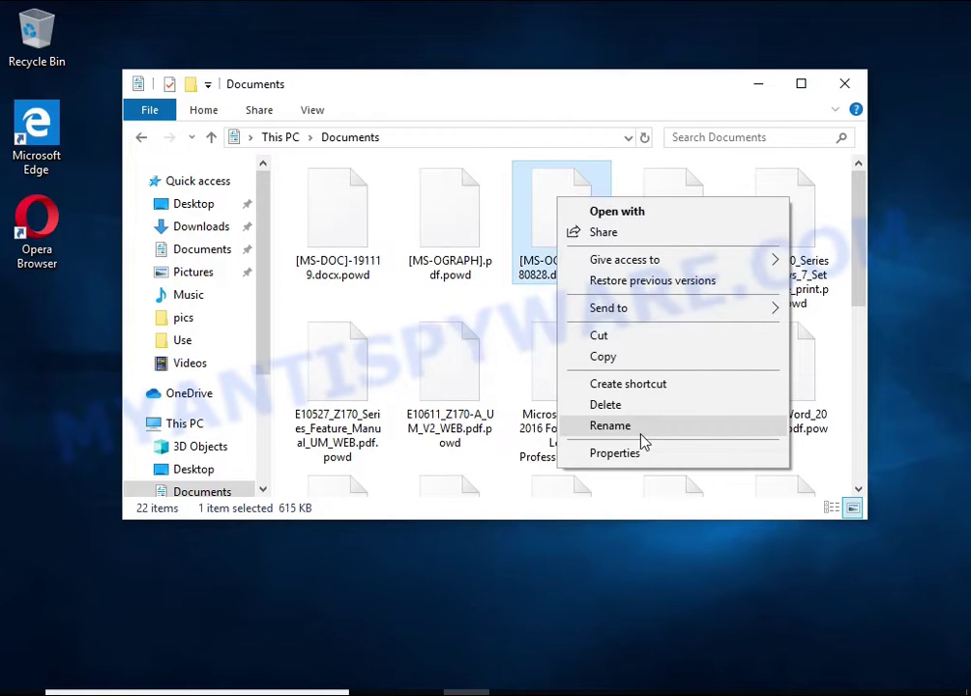
{"action": "left_click", "coordinate": [691, 431]}
{"action": "key", "text": "End"}
{"action": "key", "text": "BackSpace"}
{"action": "key", "text": "BackSpace"}
{"action": "key", "text": "BackSpace"}
{"action": "key", "text": "BackSpace"}
{"action": "key", "text": "BackSpace"}
{"action": "key", "text": "Return"}
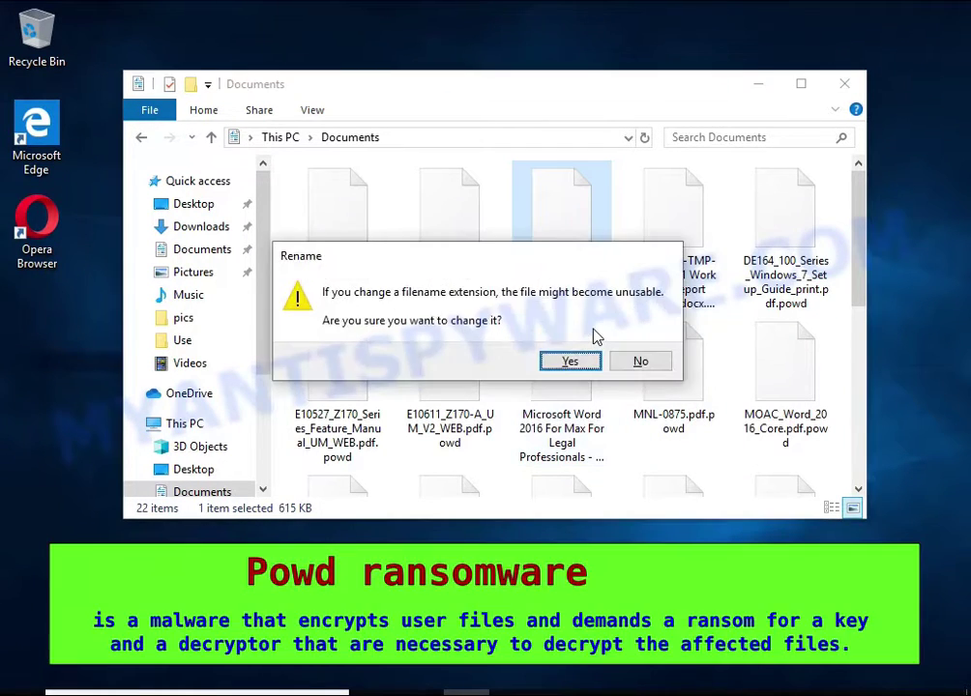
{"action": "left_click", "coordinate": [570, 361]}
- Try to open [MS-OGRAPH]-180828.docx in LibreOffice, attempting the offered repair, and dismiss the result
{"action": "double_click", "coordinate": [550, 191]}
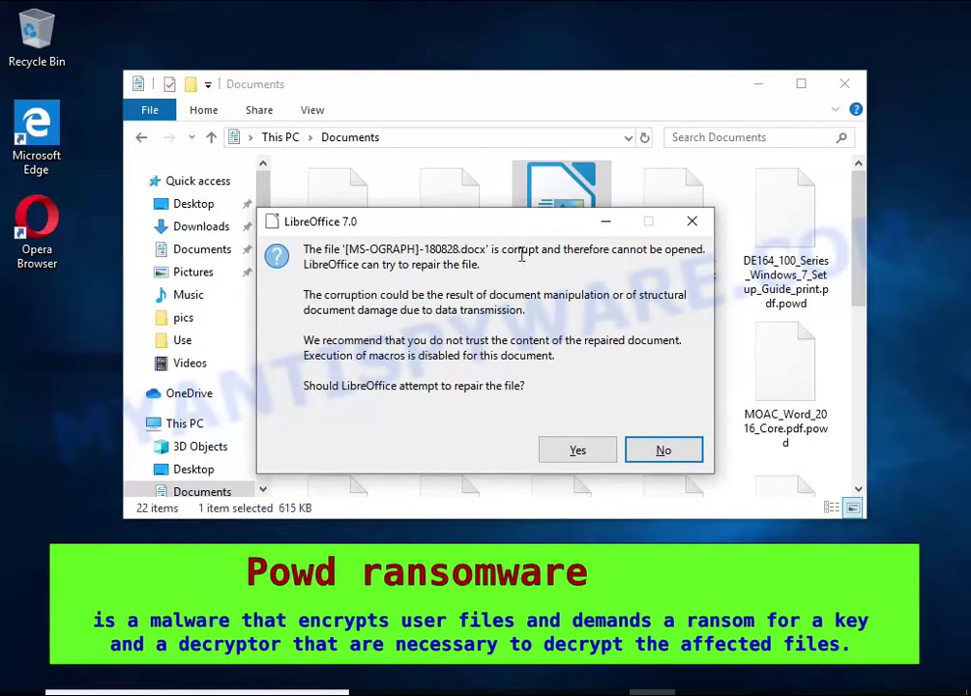
{"action": "double_click", "coordinate": [521, 251]}
{"action": "left_click", "coordinate": [580, 452]}
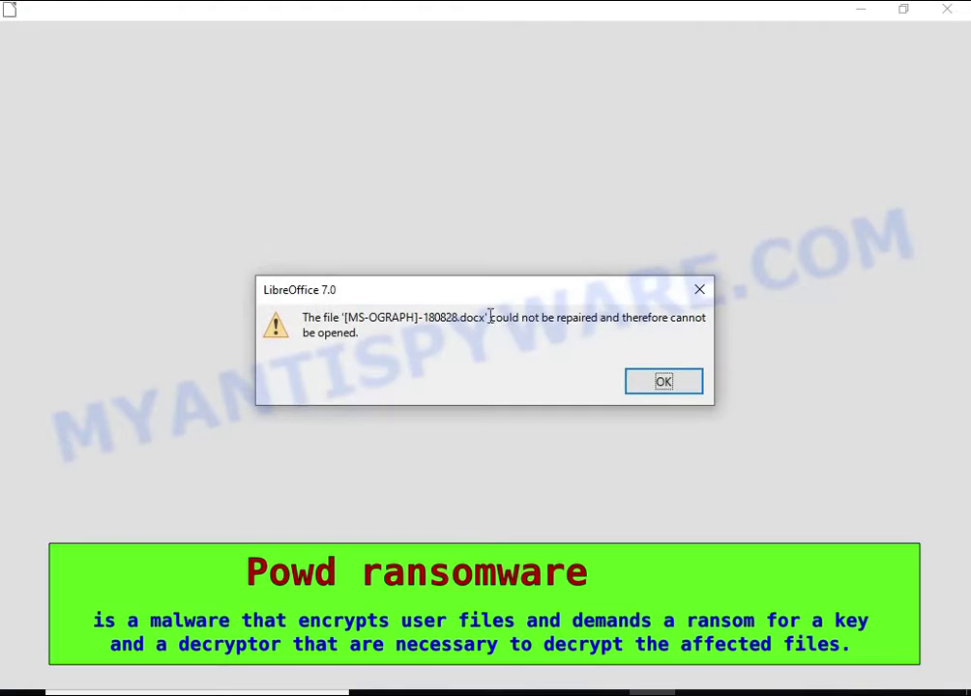
{"action": "left_click_drag", "start_coordinate": [490, 316], "coordinate": [559, 397]}
{"action": "left_click", "coordinate": [661, 386]}
- Rename [MS-OGRAPH].pdf.powd to [MS-OGRAPH].pdf and accept the extension change
{"action": "left_click", "coordinate": [455, 214]}
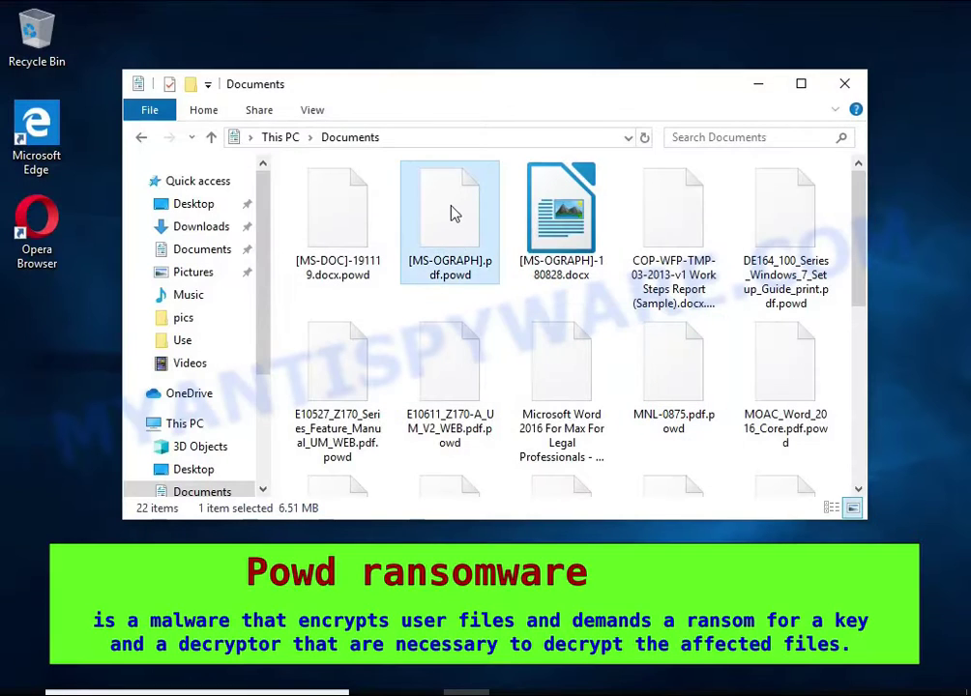
{"action": "right_click", "coordinate": [455, 214]}
{"action": "left_click", "coordinate": [563, 416]}
{"action": "key", "text": "End"}
{"action": "key", "text": "BackSpace"}
{"action": "key", "text": "BackSpace"}
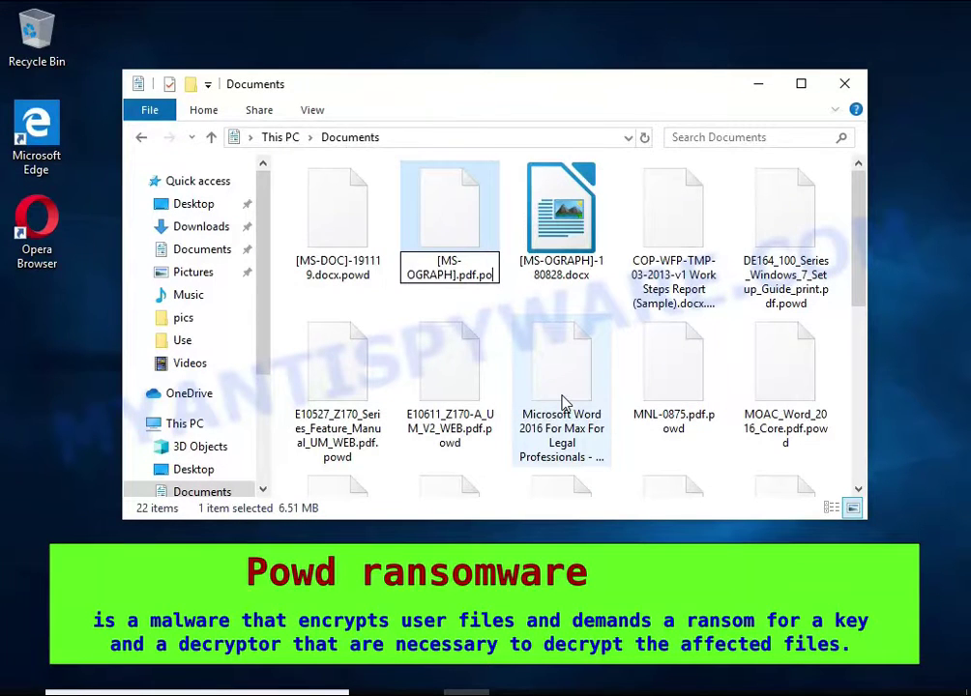
{"action": "key", "text": "BackSpace"}
{"action": "key", "text": "BackSpace"}
{"action": "key", "text": "BackSpace"}
{"action": "key", "text": "Return"}
{"action": "left_click", "coordinate": [569, 360]}
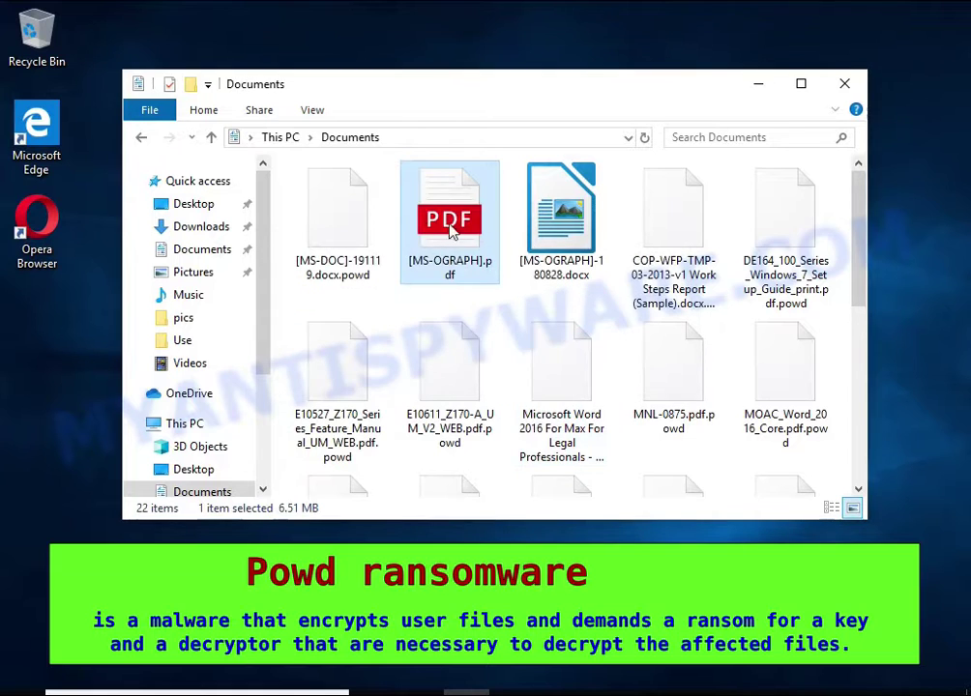
- Open [MS-OGRAPH].pdf to check whether its content is readable, and close the viewer
{"action": "double_click", "coordinate": [451, 230]}
{"action": "double_click", "coordinate": [461, 299]}
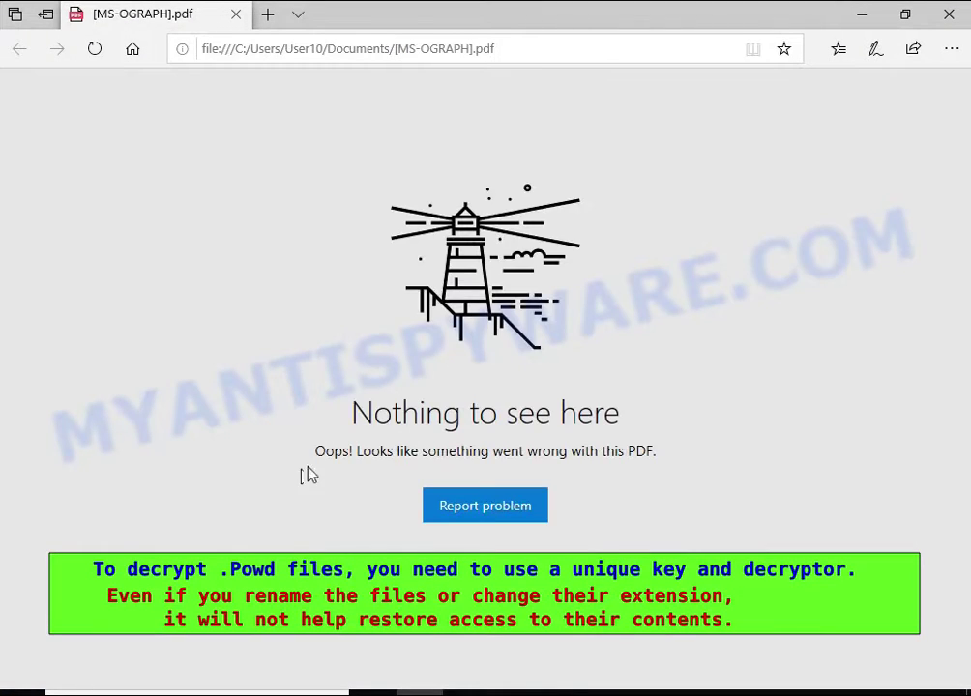
{"action": "left_click", "coordinate": [949, 13]}
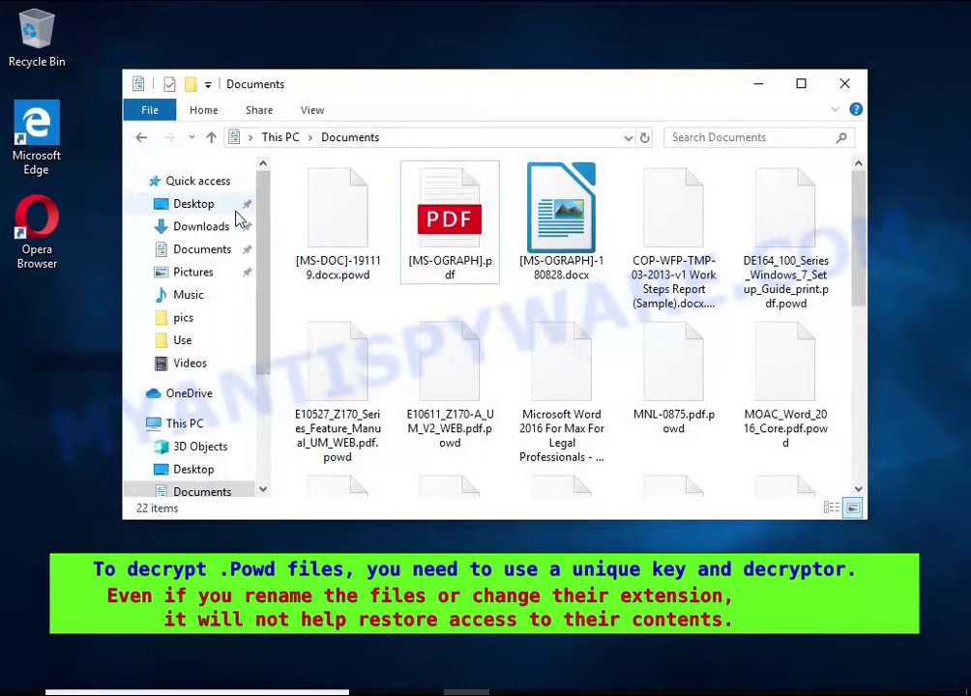
- Go to the Pictures folder, try to open Lighthouse.jpg.powd, and dismiss the app choice
{"action": "left_click", "coordinate": [192, 273]}
{"action": "double_click", "coordinate": [594, 315]}
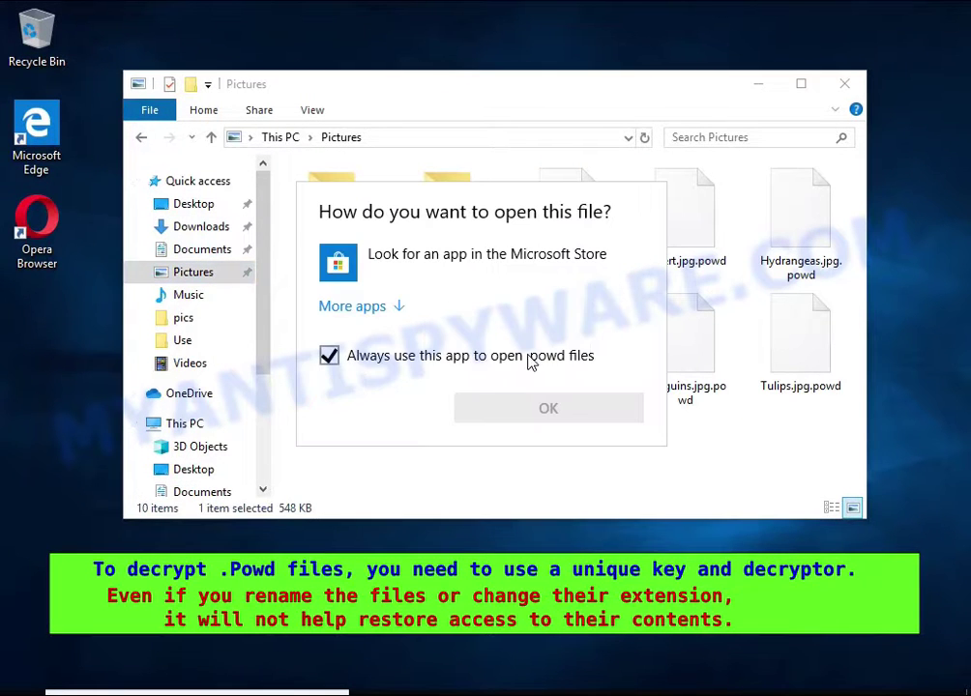
{"action": "left_click", "coordinate": [686, 223]}
- Rename Desert.jpg.powd to Desert.jpg and accept the extension change
{"action": "right_click", "coordinate": [687, 222]}
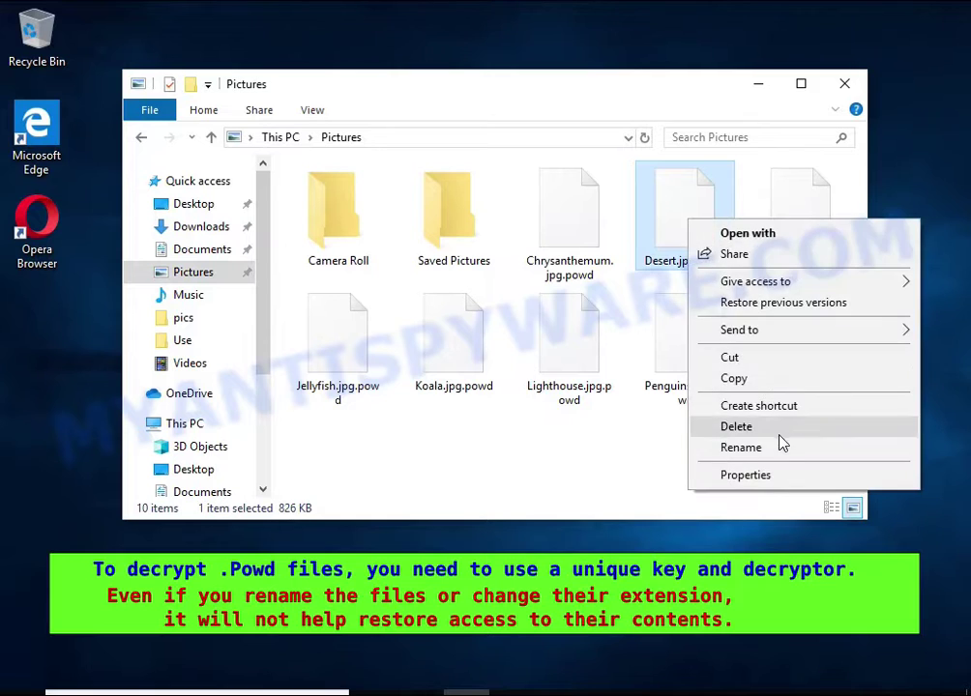
{"action": "left_click", "coordinate": [782, 445]}
{"action": "key", "text": "End"}
{"action": "key", "text": "BackSpace"}
{"action": "key", "text": "BackSpace"}
{"action": "key", "text": "BackSpace"}
{"action": "key", "text": "BackSpace"}
{"action": "key", "text": "BackSpace"}
{"action": "key", "text": "Return"}
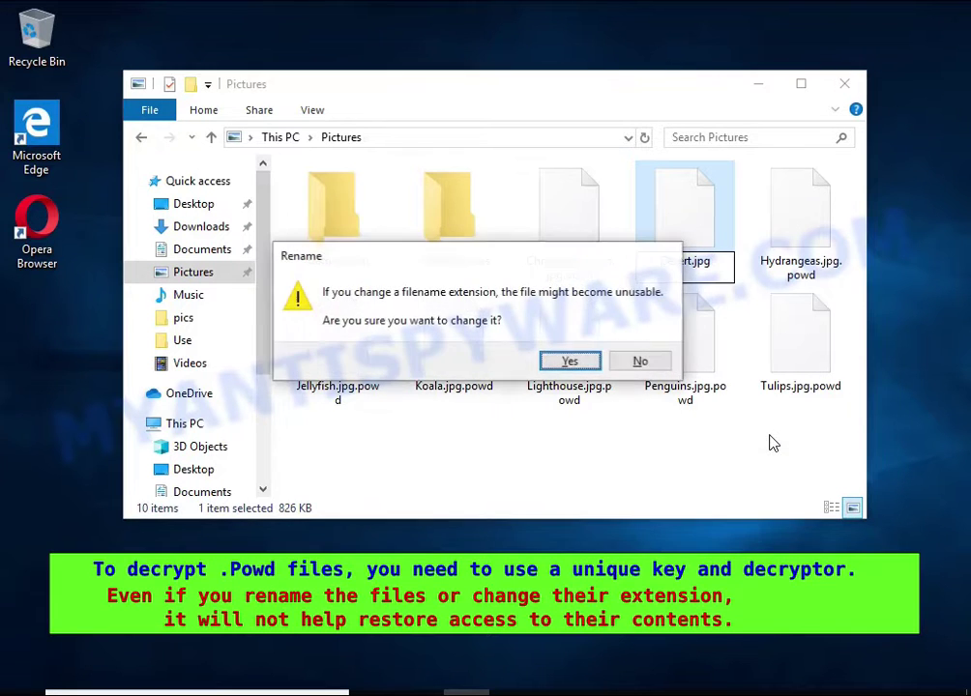
{"action": "left_click", "coordinate": [568, 358]}
- Open Desert.jpg with Photos to check whether the picture is viewable, and close Photos
{"action": "double_click", "coordinate": [685, 217]}
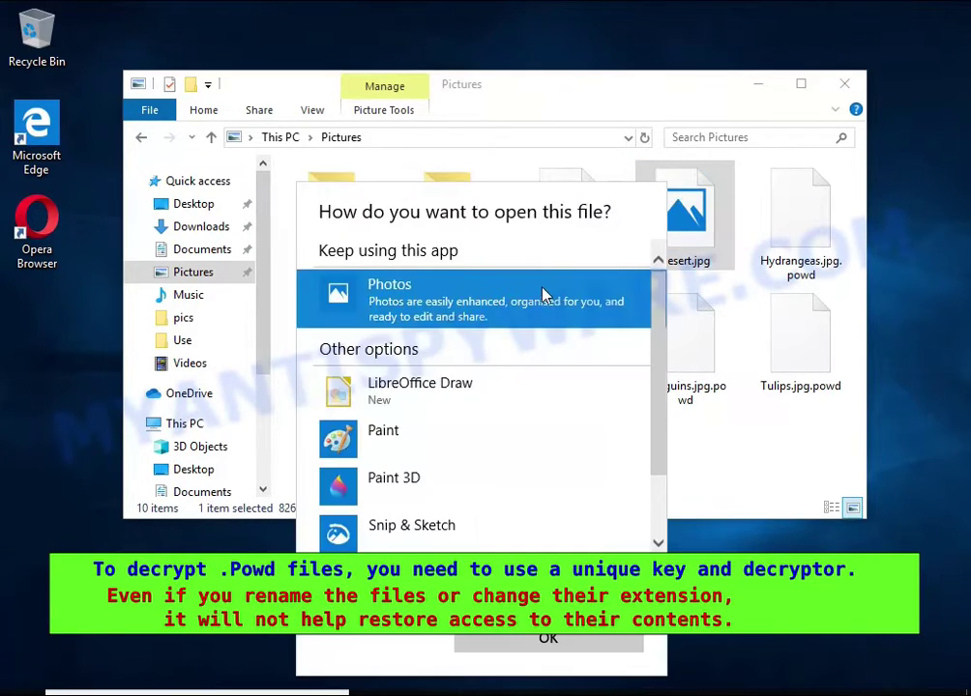
{"action": "left_click", "coordinate": [541, 292]}
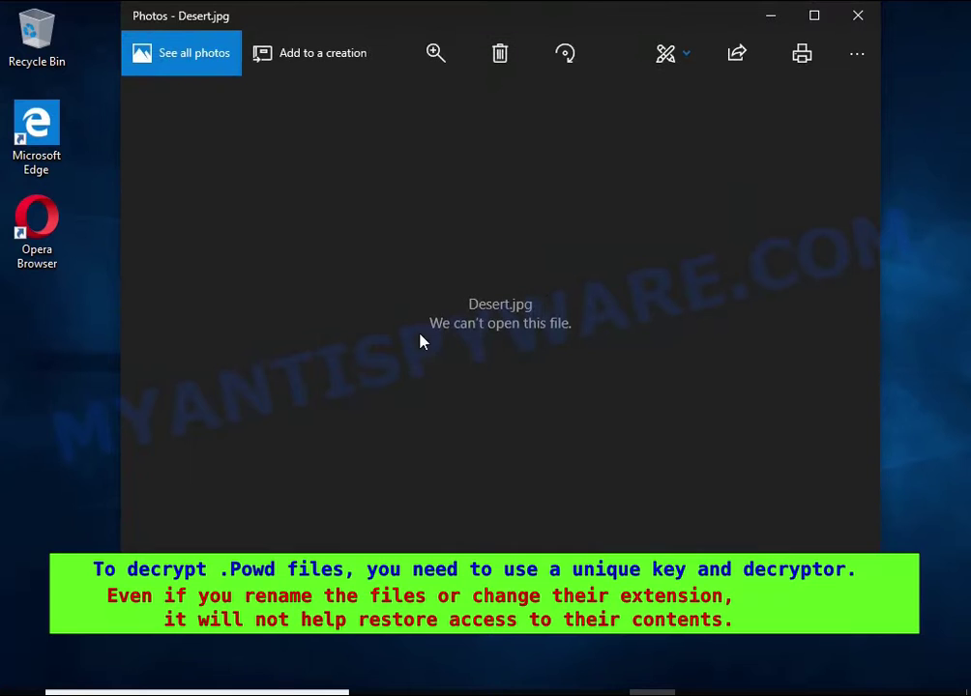
{"action": "left_click", "coordinate": [858, 15]}
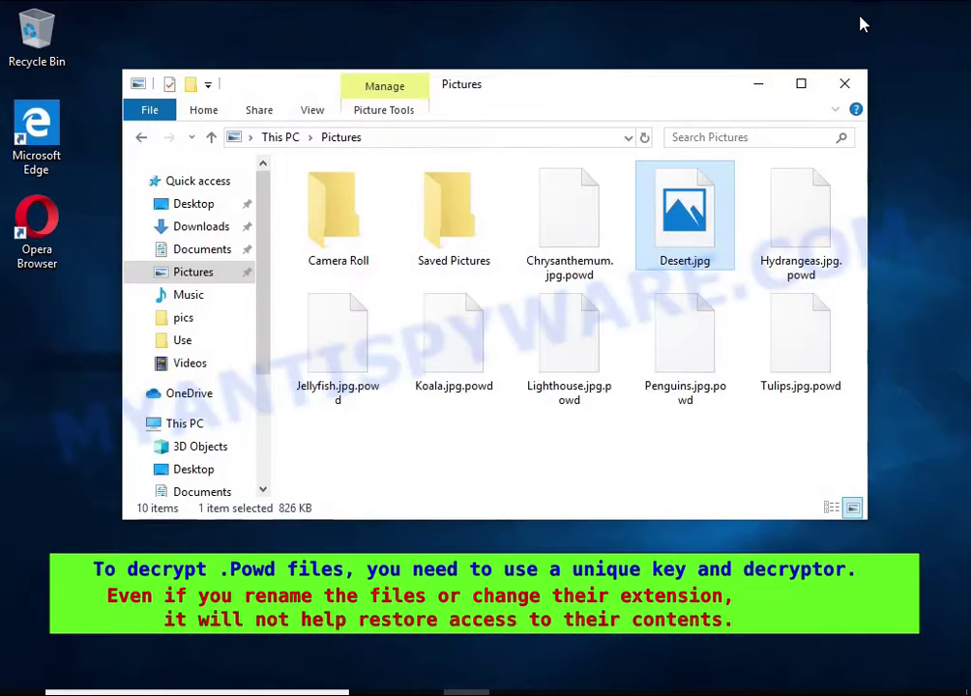
- Browse to the user's profile folder under Users on Local Disk (C:) and open the _readme.txt ransom note
{"action": "left_click", "coordinate": [183, 423]}
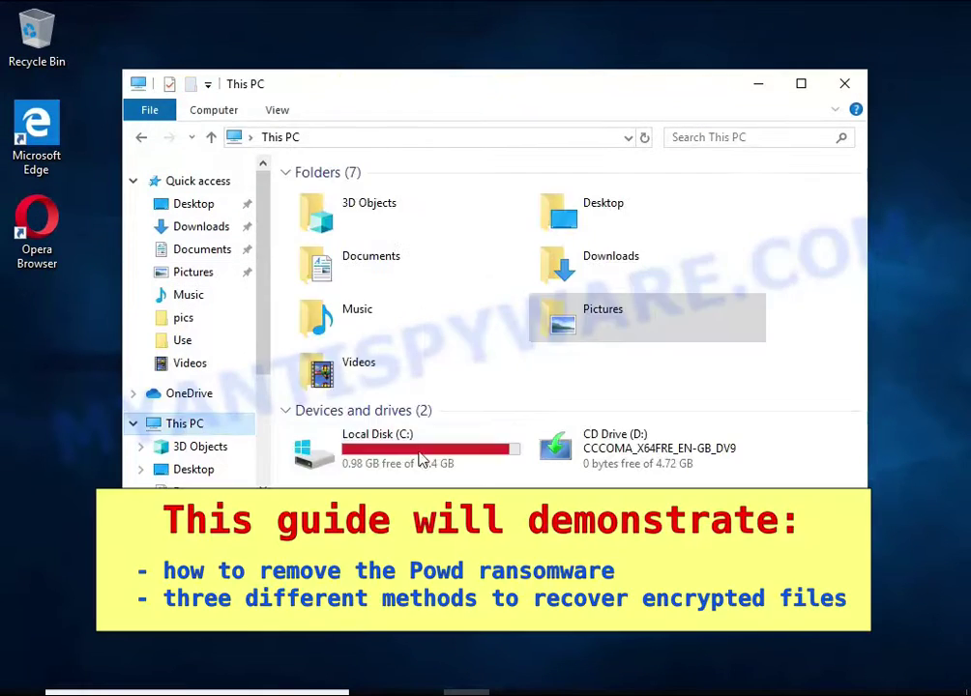
{"action": "double_click", "coordinate": [377, 436]}
{"action": "double_click", "coordinate": [350, 294]}
{"action": "double_click", "coordinate": [343, 214]}
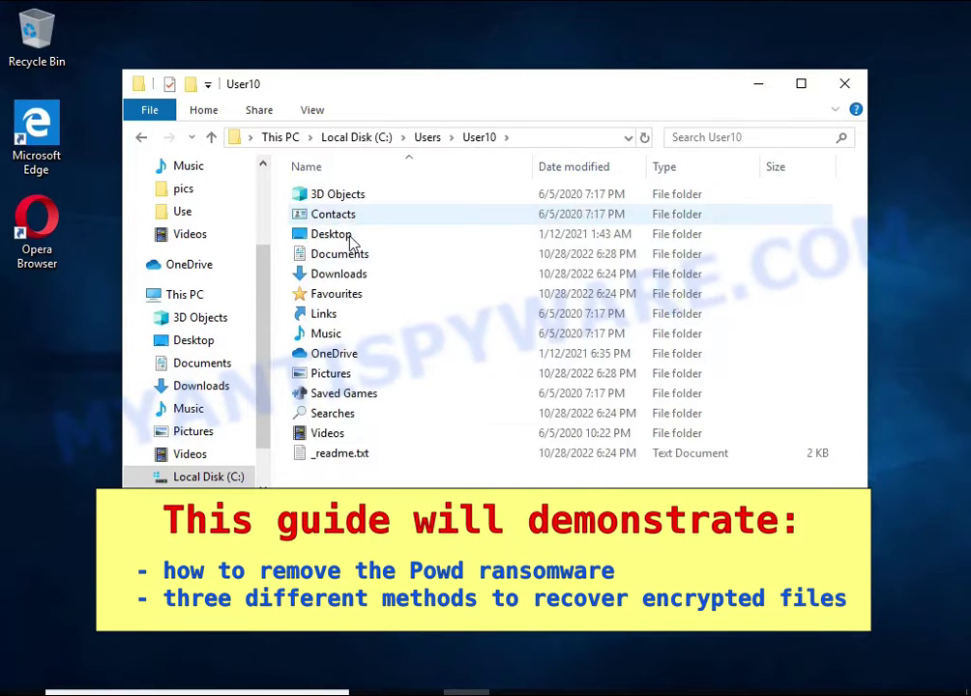
{"action": "double_click", "coordinate": [379, 451]}
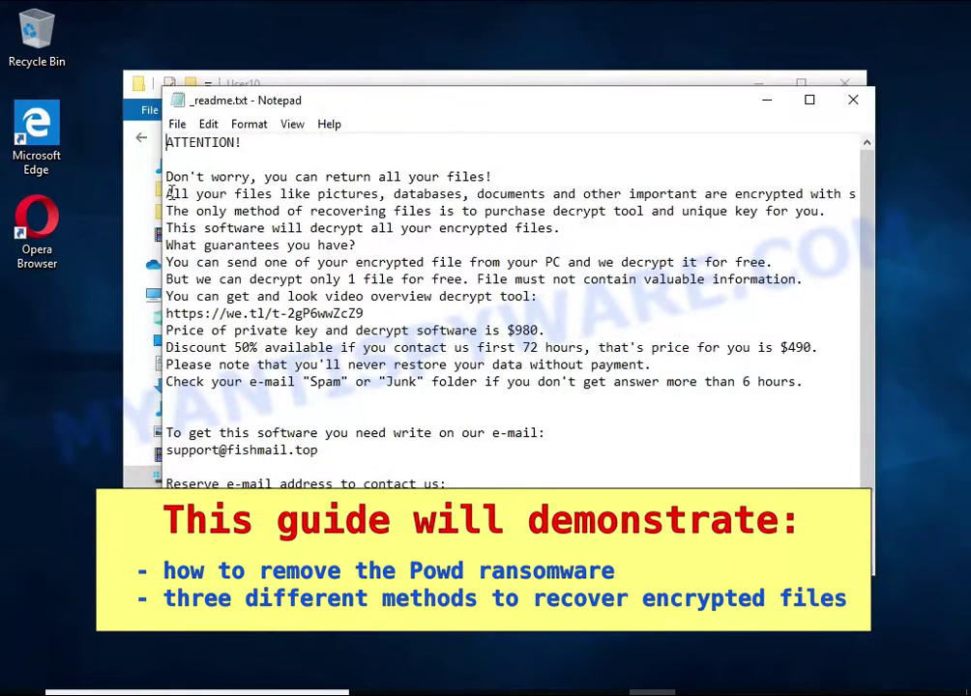
- Highlight the ransom note's statement that the files are encrypted, and close the note and the folder window
{"action": "left_click_drag", "start_coordinate": [169, 193], "coordinate": [804, 191]}
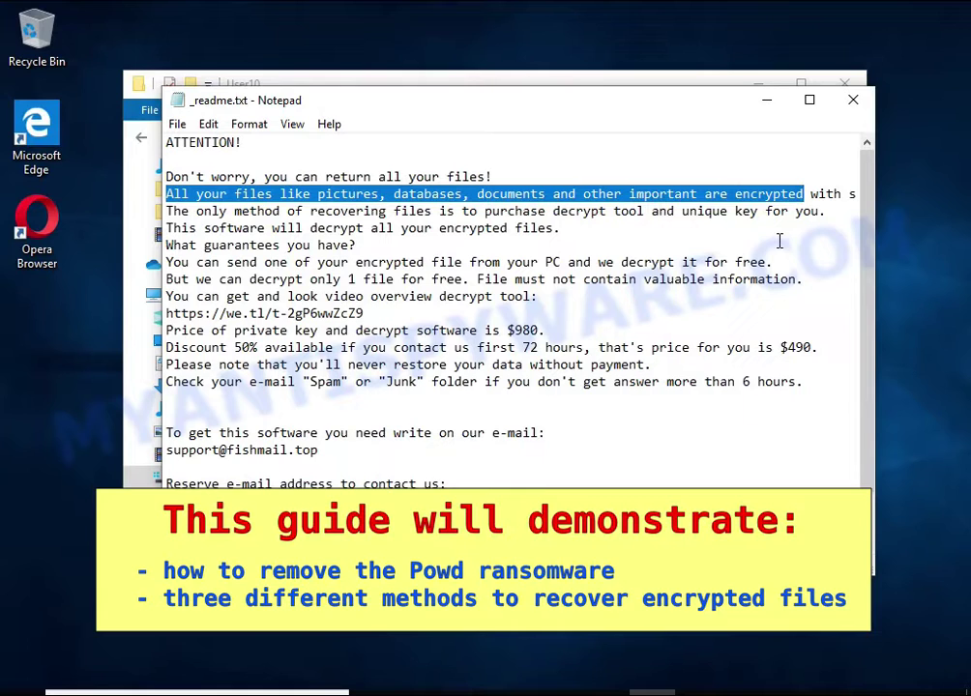
{"action": "double_click", "coordinate": [783, 193]}
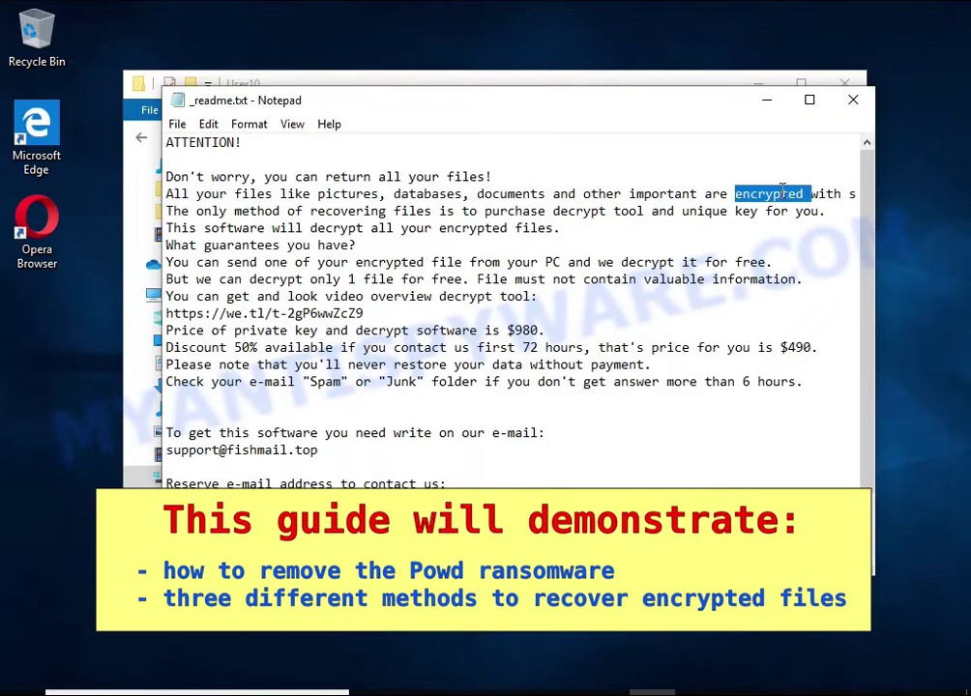
{"action": "double_click", "coordinate": [781, 192]}
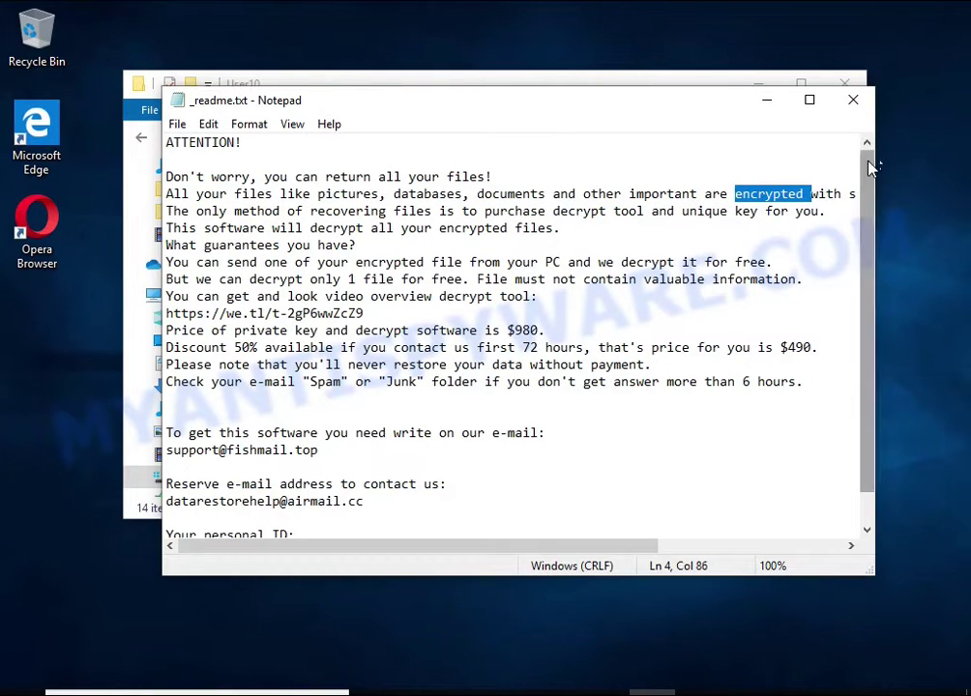
{"action": "left_click", "coordinate": [853, 99]}
{"action": "left_click", "coordinate": [844, 83]}
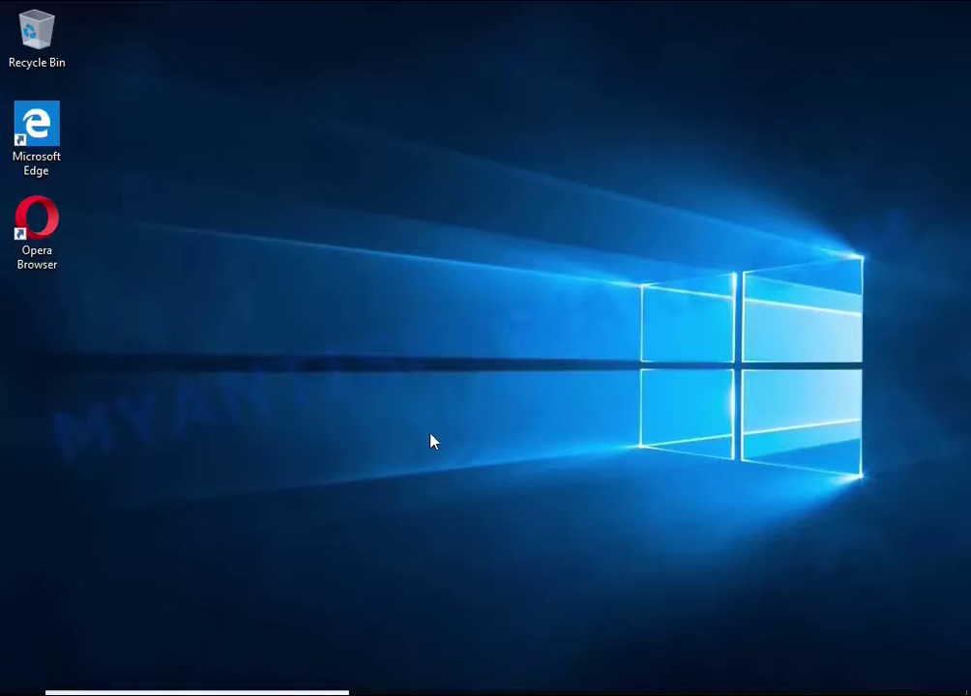
- Open Task Manager and end the suspicious background process DB07.exe (32 bit)
{"action": "key", "text": "ctrl+alt+Delete"}
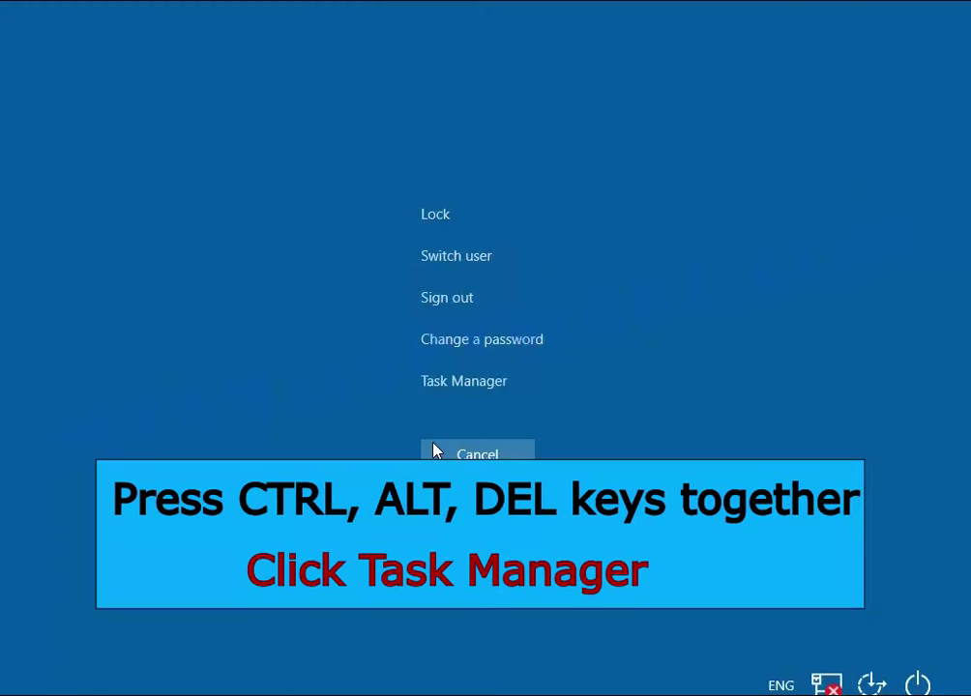
{"action": "left_click", "coordinate": [496, 392]}
{"action": "scroll", "coordinate": [360, 360], "scroll_direction": "down", "scroll_amount": 1}
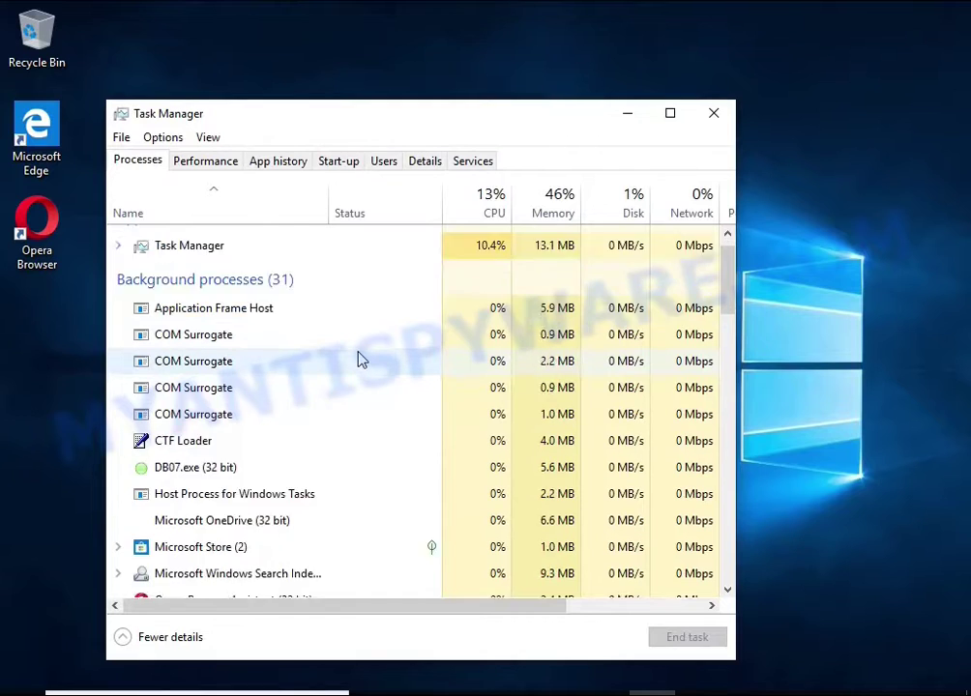
{"action": "scroll", "coordinate": [359, 360], "scroll_direction": "down", "scroll_amount": 1}
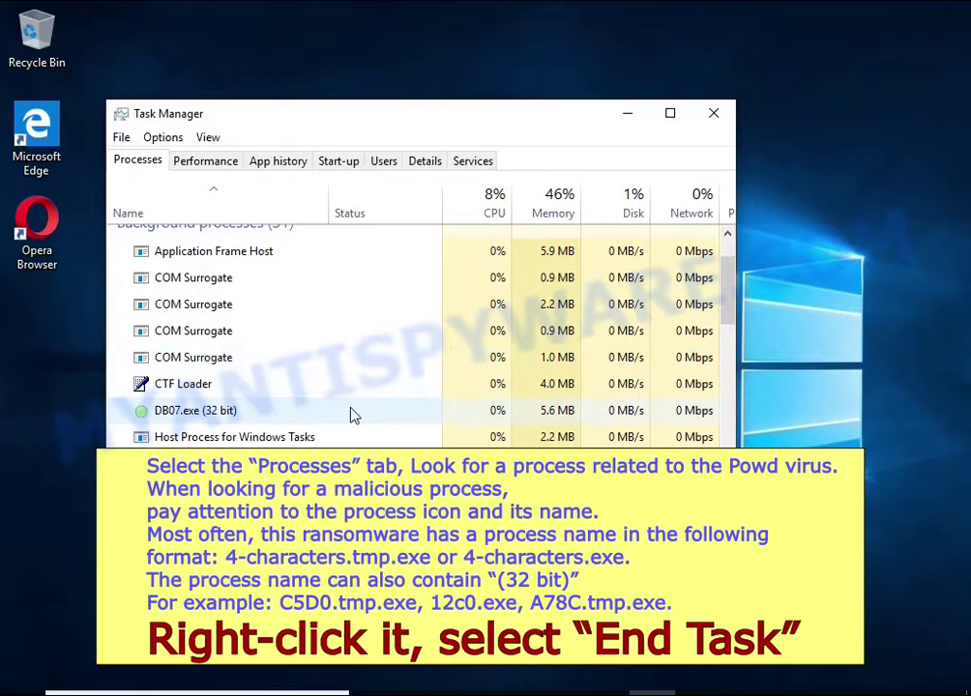
{"action": "left_click", "coordinate": [369, 414]}
{"action": "right_click", "coordinate": [378, 423]}
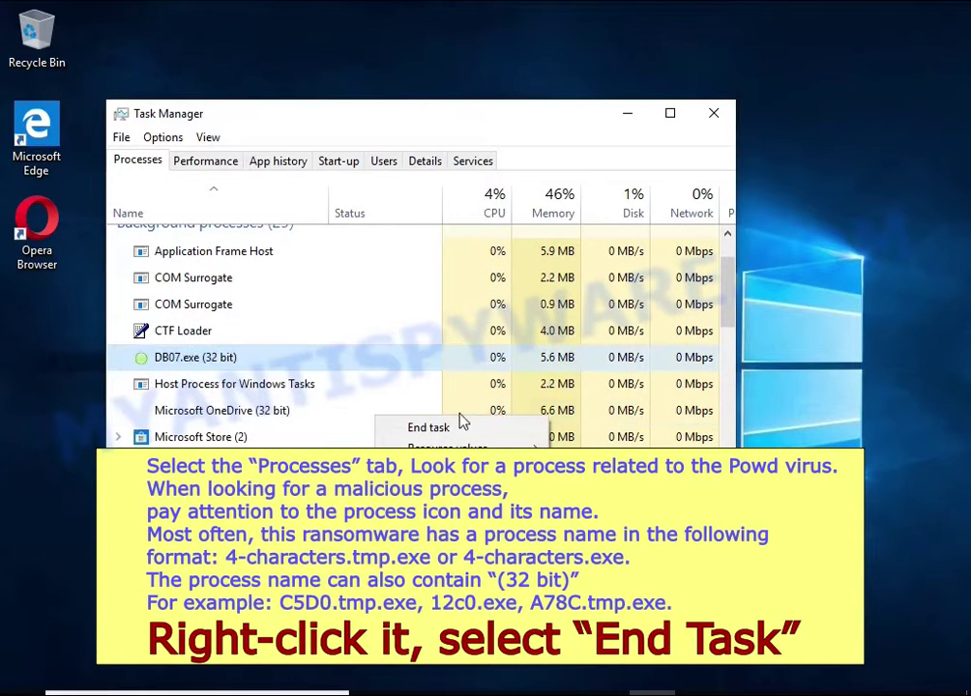
{"action": "left_click", "coordinate": [494, 432]}
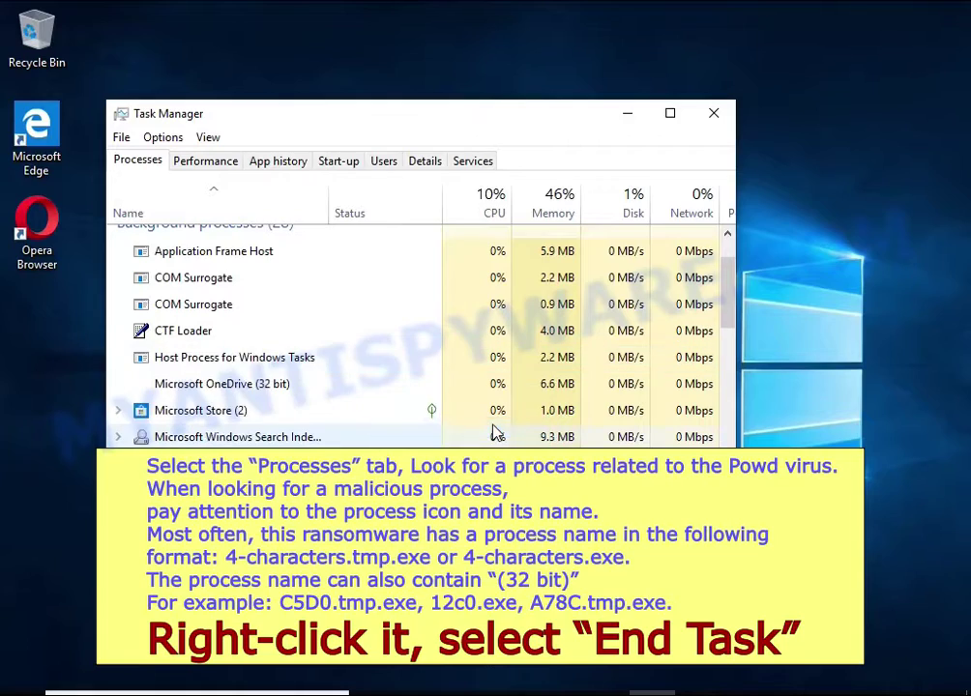
- Look through the entire process list for other suspicious processes and return to its beginning
{"action": "scroll", "coordinate": [329, 401], "scroll_direction": "down", "scroll_amount": 2}
{"action": "scroll", "coordinate": [298, 388], "scroll_direction": "down", "scroll_amount": 6}
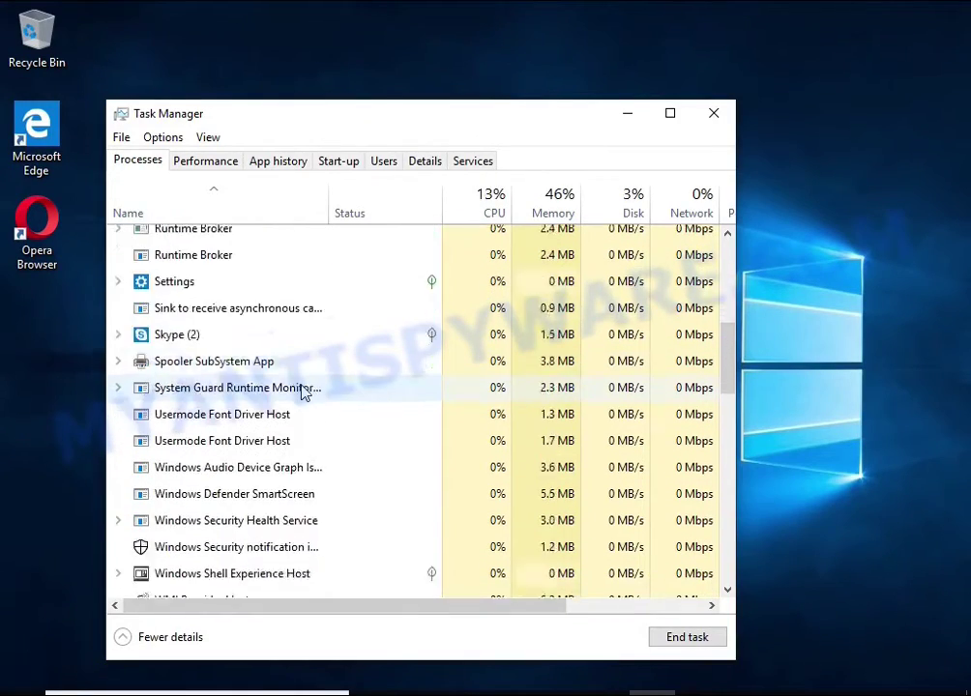
{"action": "scroll", "coordinate": [290, 386], "scroll_direction": "down", "scroll_amount": 8}
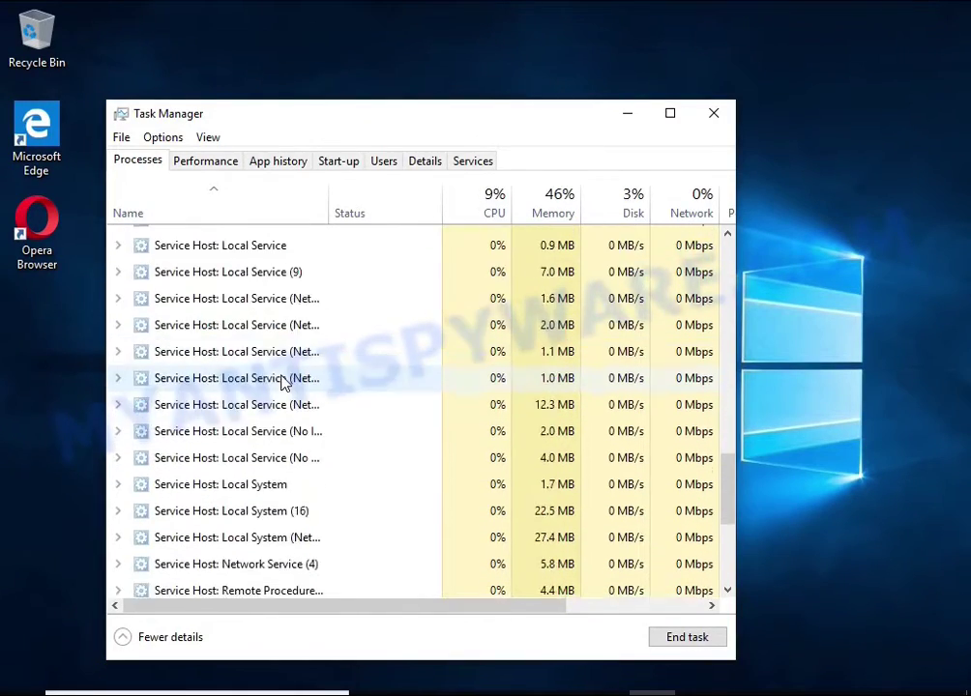
{"action": "scroll", "coordinate": [287, 382], "scroll_direction": "down", "scroll_amount": 1}
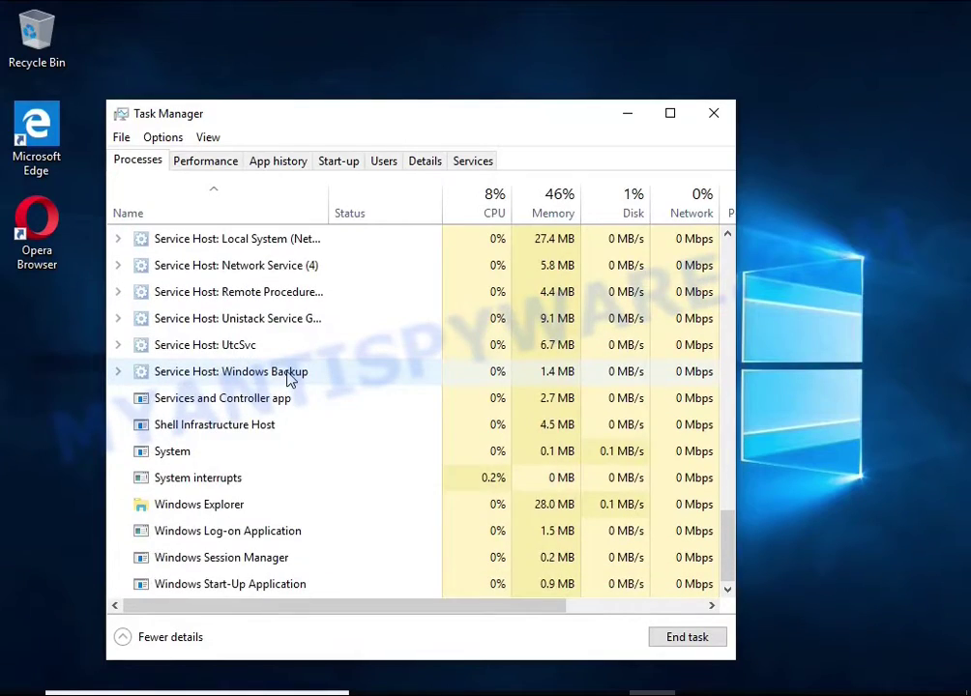
{"action": "scroll", "coordinate": [287, 380], "scroll_direction": "up", "scroll_amount": 9}
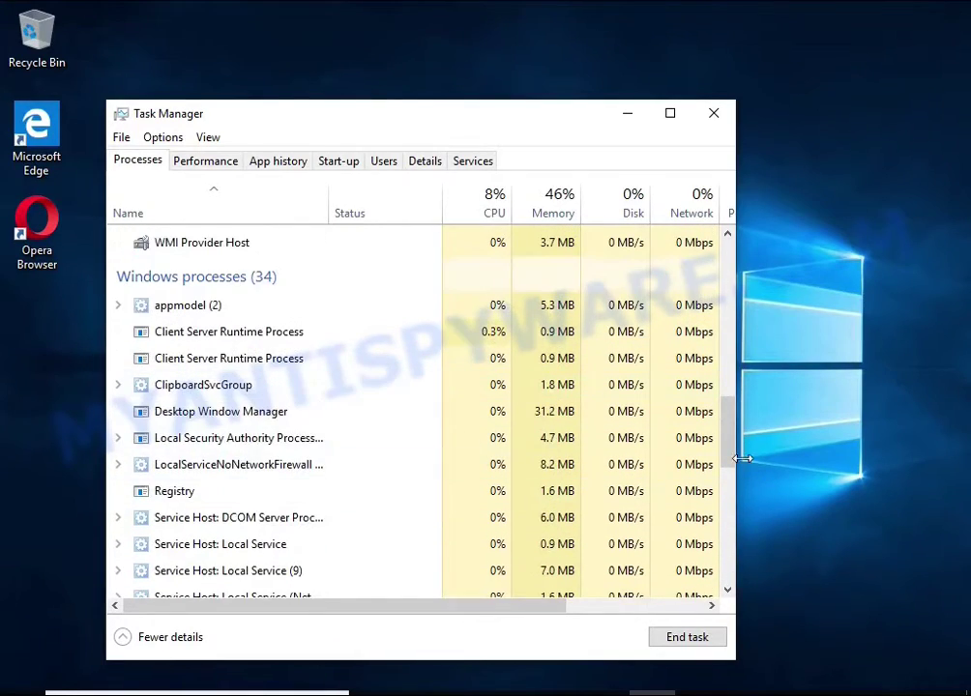
{"action": "left_click_drag", "start_coordinate": [735, 457], "coordinate": [743, 275]}
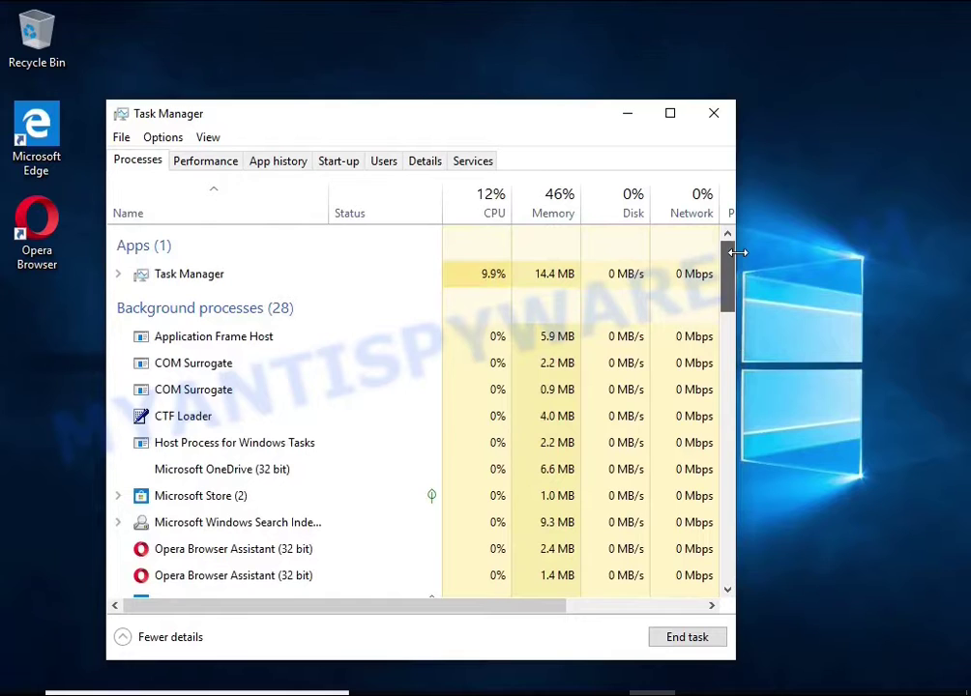
- Disable the DB07.exe start-up entry in Task Manager and close Task Manager
{"action": "left_click", "coordinate": [340, 163]}
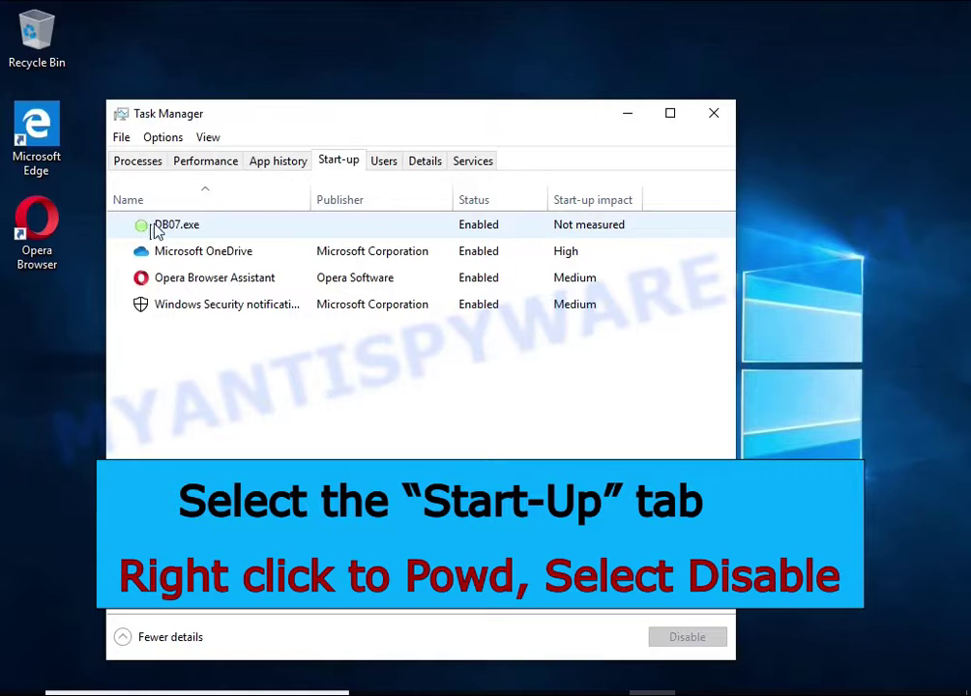
{"action": "right_click", "coordinate": [525, 235]}
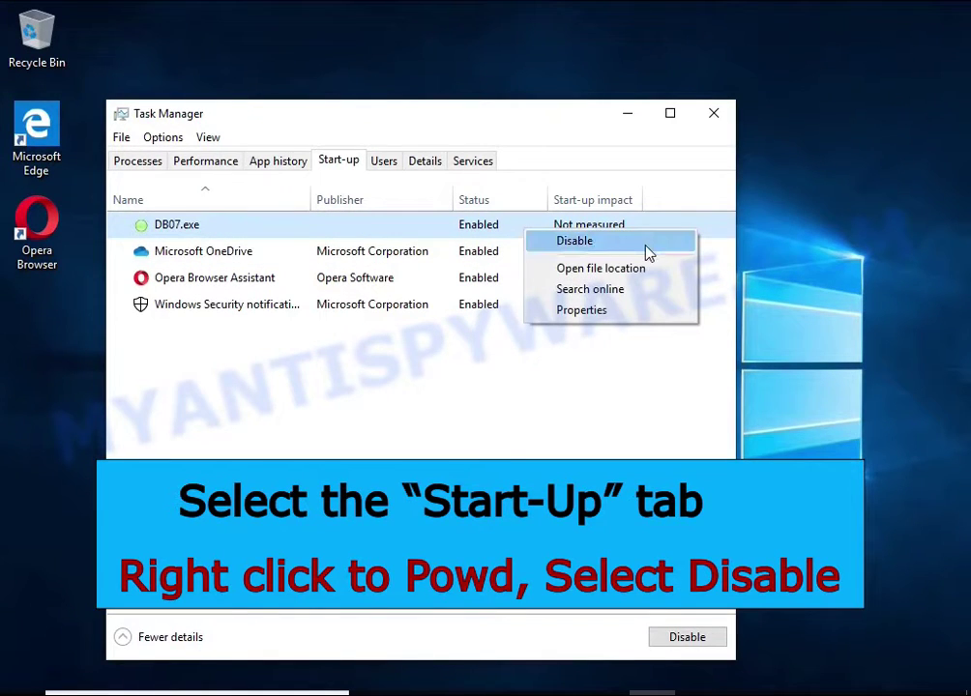
{"action": "left_click", "coordinate": [646, 246]}
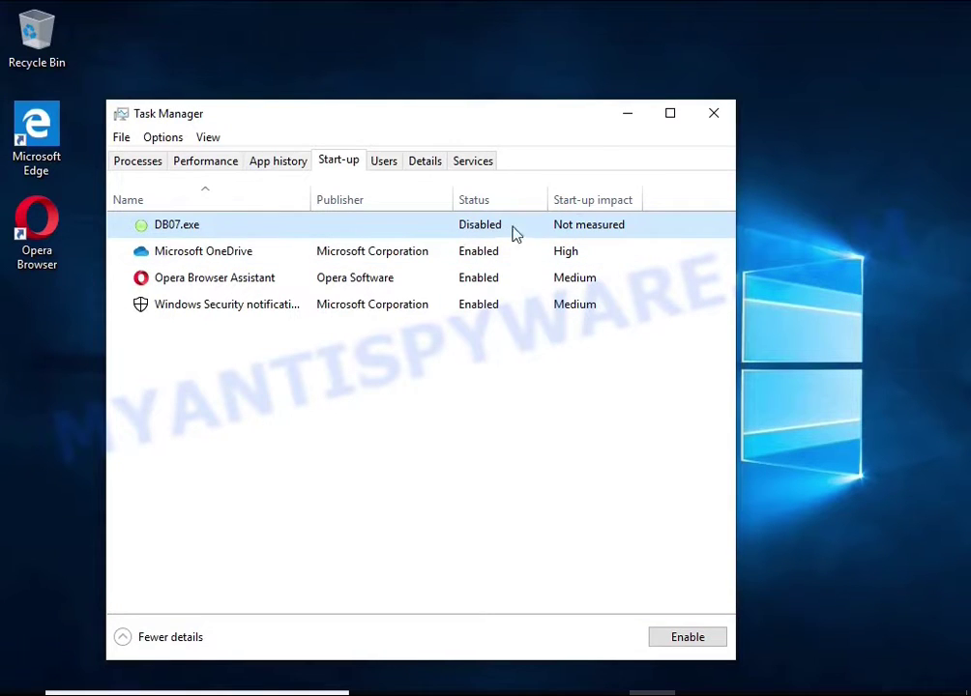
{"action": "left_click", "coordinate": [711, 117]}
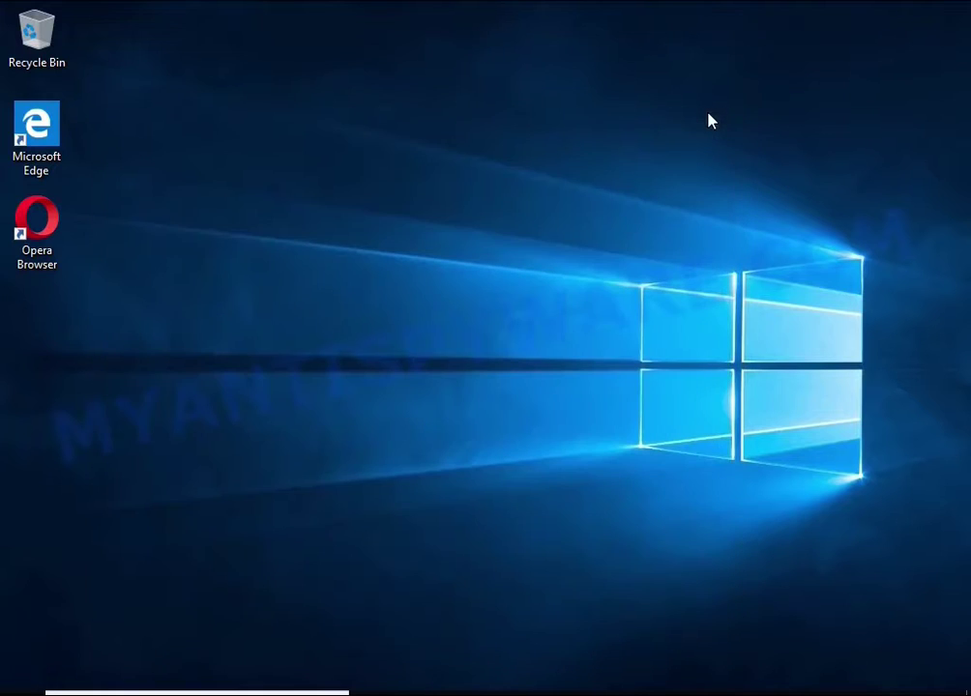
- Search Windows for Task Scheduler, open it, and reposition its window so it is fully visible on the desktop
{"action": "left_click", "coordinate": [207, 695]}
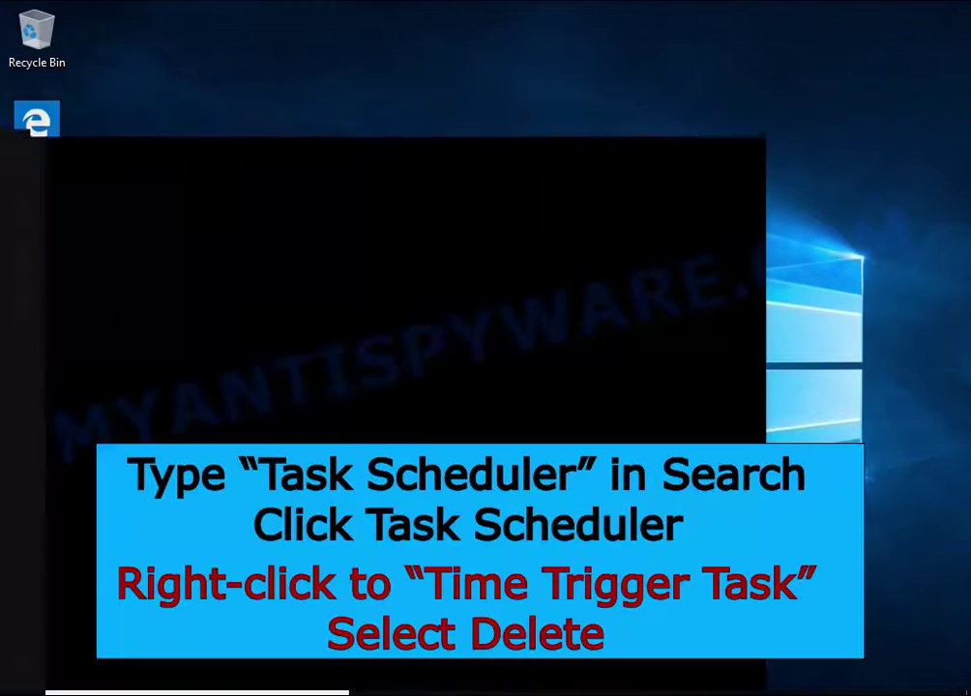
{"action": "type", "text": "task"}
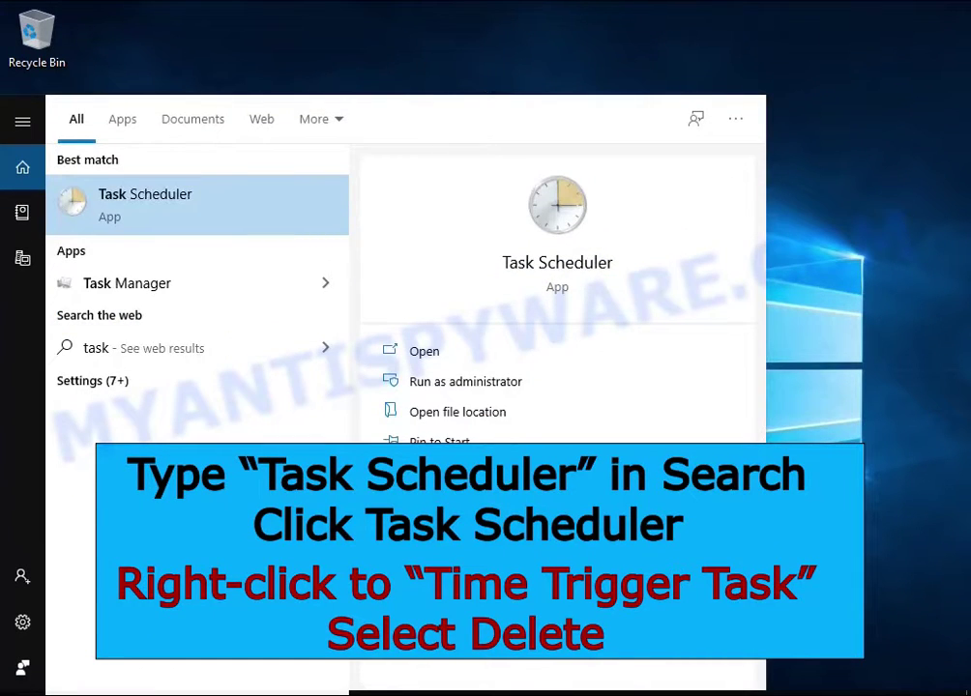
{"action": "type", "text": " she"}
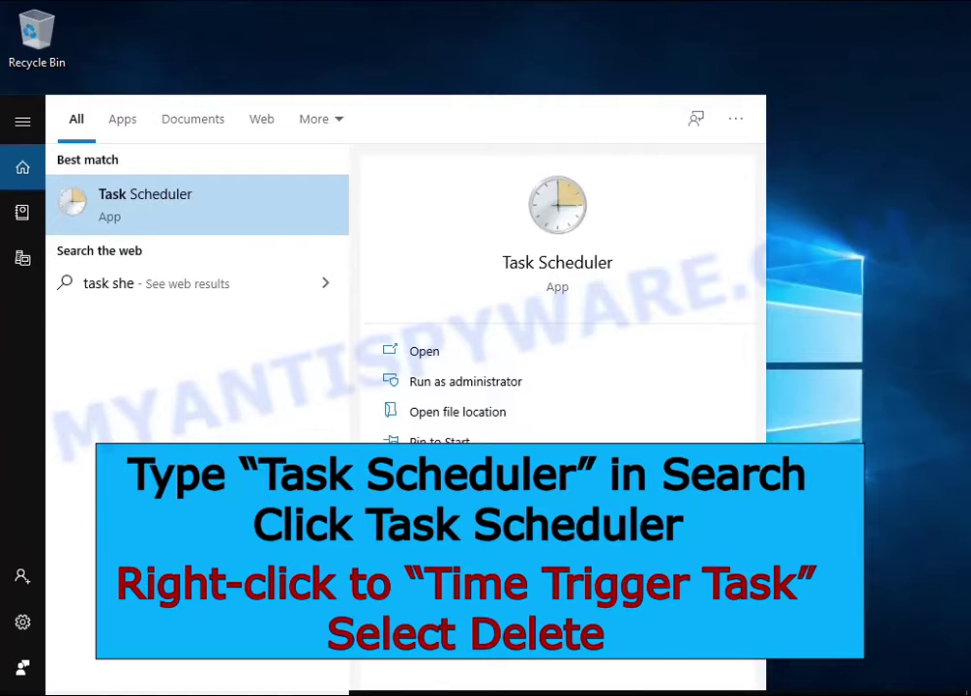
{"action": "left_click", "coordinate": [235, 222]}
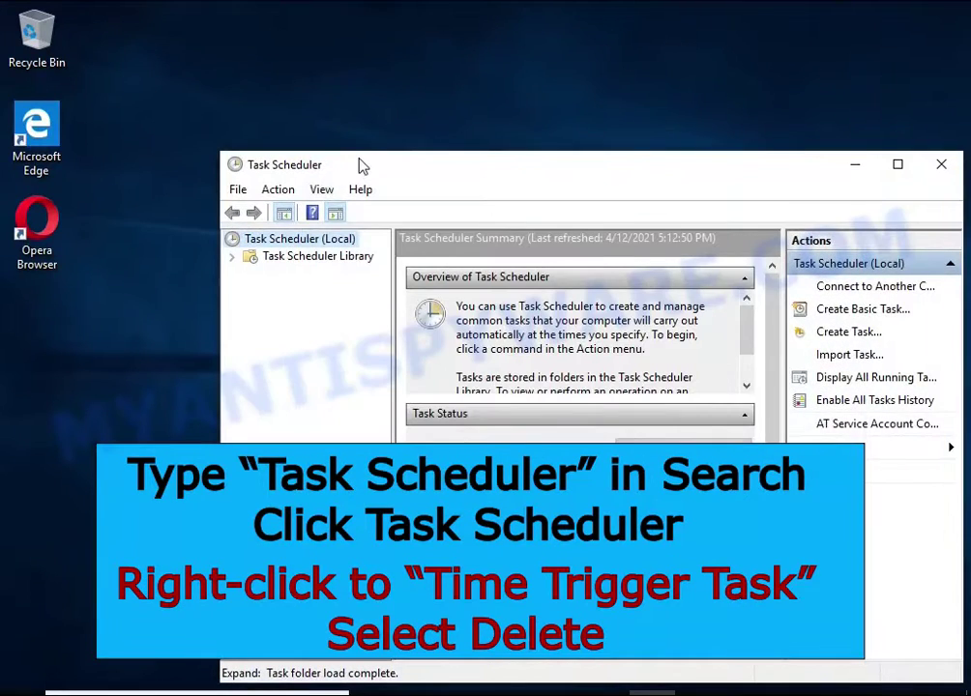
{"action": "left_click_drag", "start_coordinate": [362, 167], "coordinate": [296, 104]}
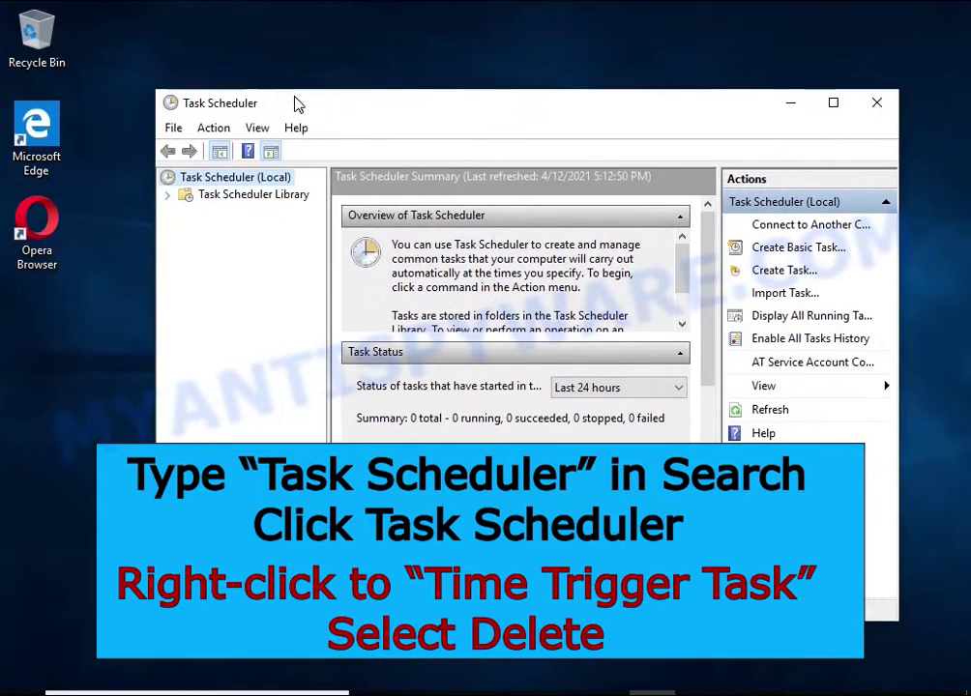
- Delete Time Trigger Task from the Task Scheduler Library, confirm the deletion, and close Task Scheduler
{"action": "left_click", "coordinate": [286, 196]}
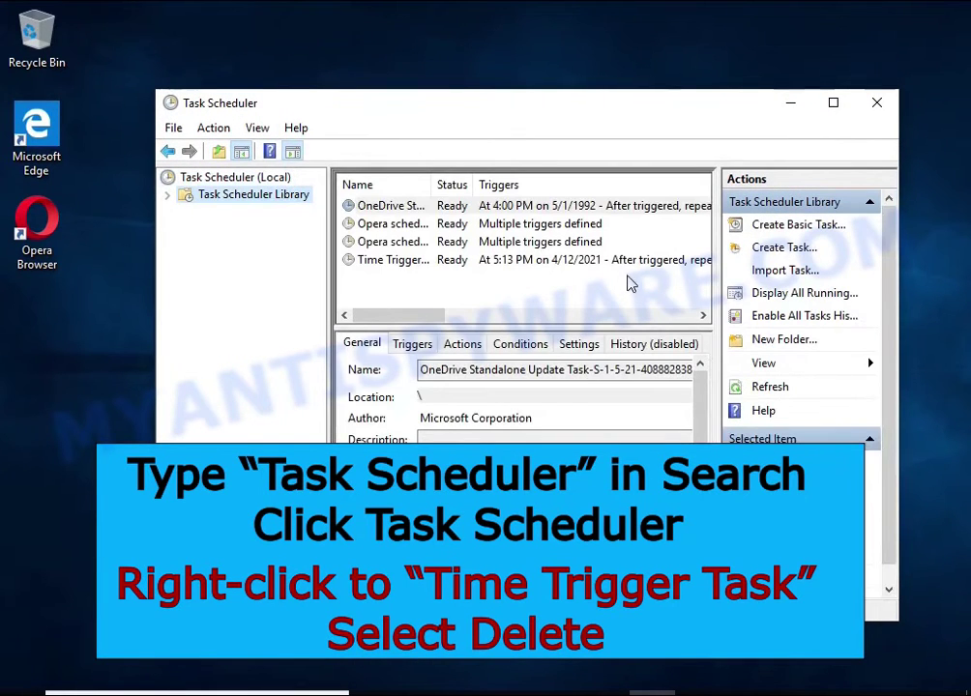
{"action": "left_click", "coordinate": [629, 262]}
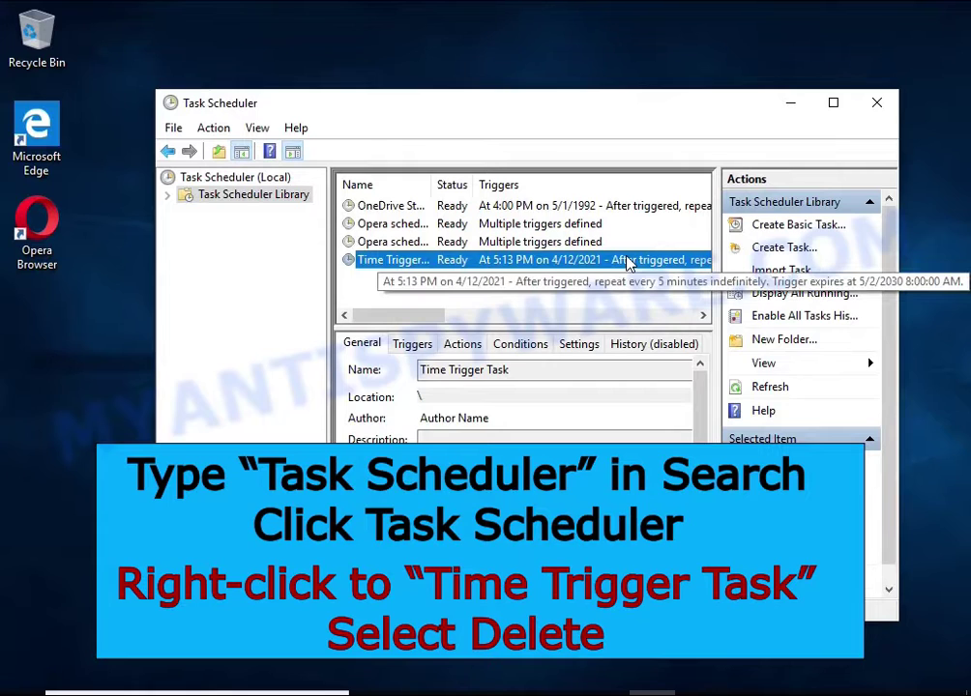
{"action": "right_click", "coordinate": [629, 262]}
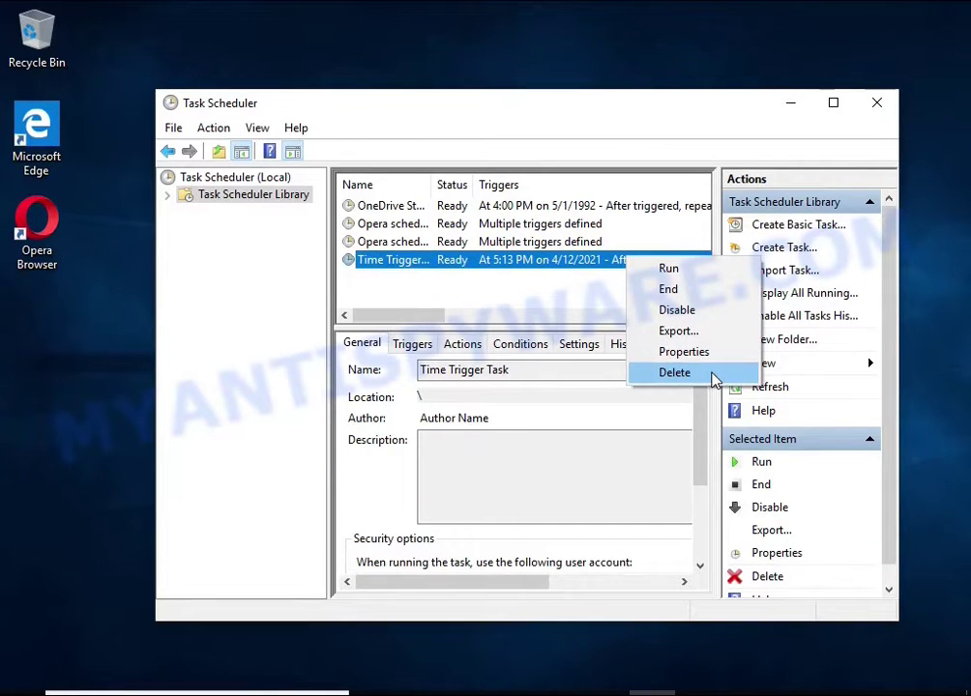
{"action": "left_click", "coordinate": [713, 374]}
{"action": "left_click", "coordinate": [489, 432]}
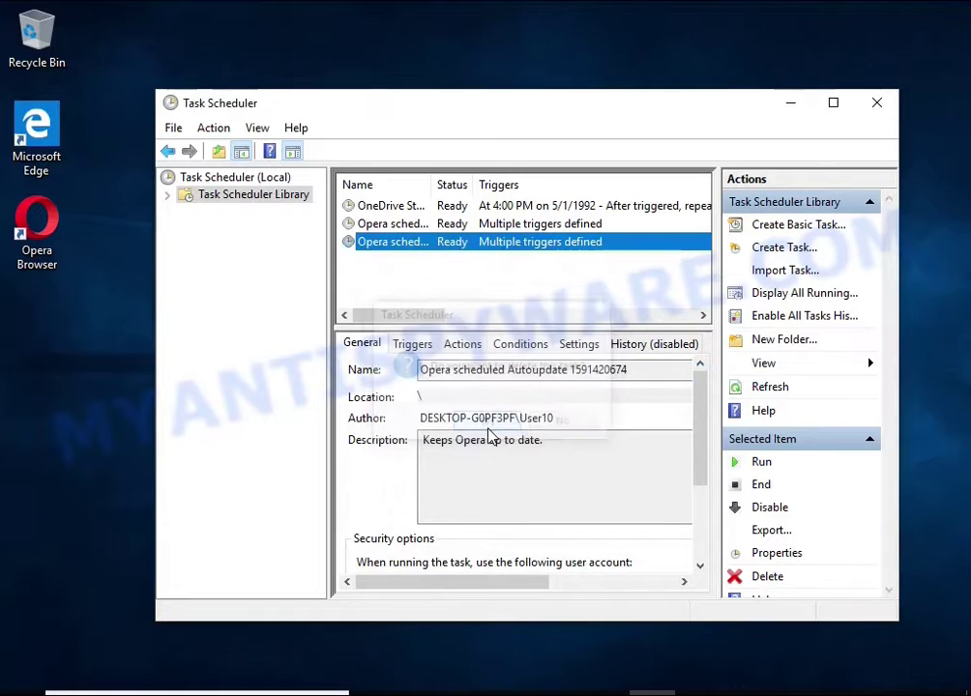
{"action": "left_click", "coordinate": [877, 104]}
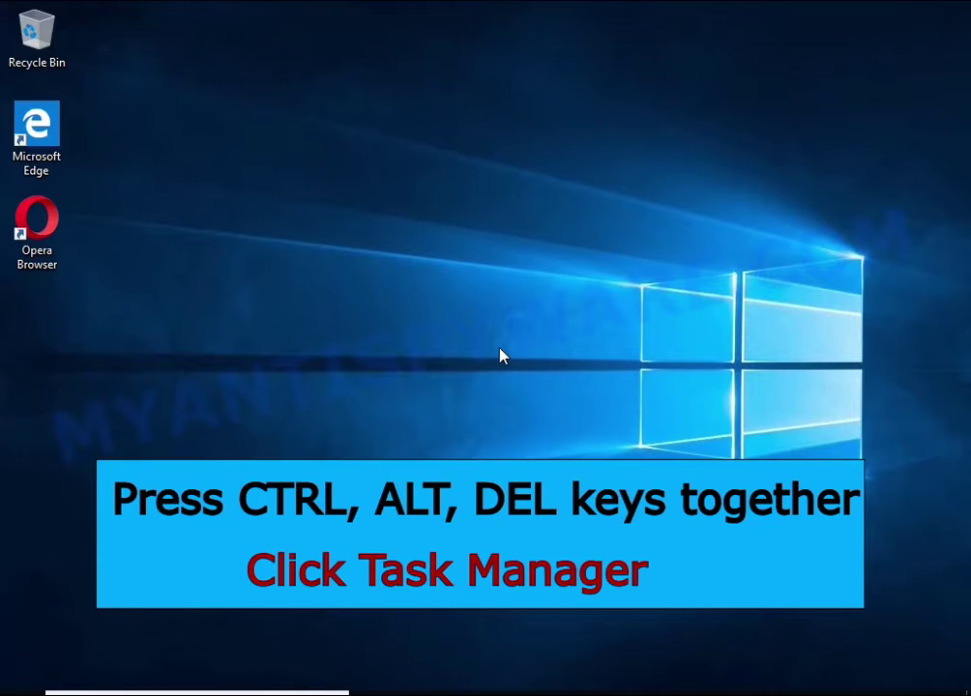
- Reopen Task Manager, open the file location of the DB07.exe start-up entry, and close Task Manager
{"action": "key", "text": "ctrl+alt+Delete"}
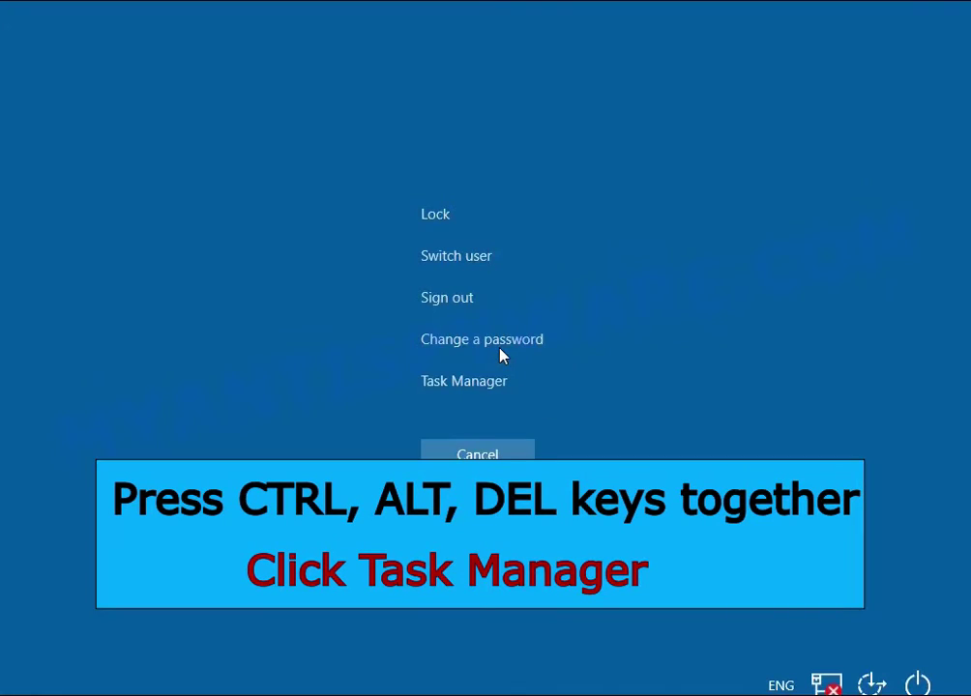
{"action": "left_click", "coordinate": [475, 391]}
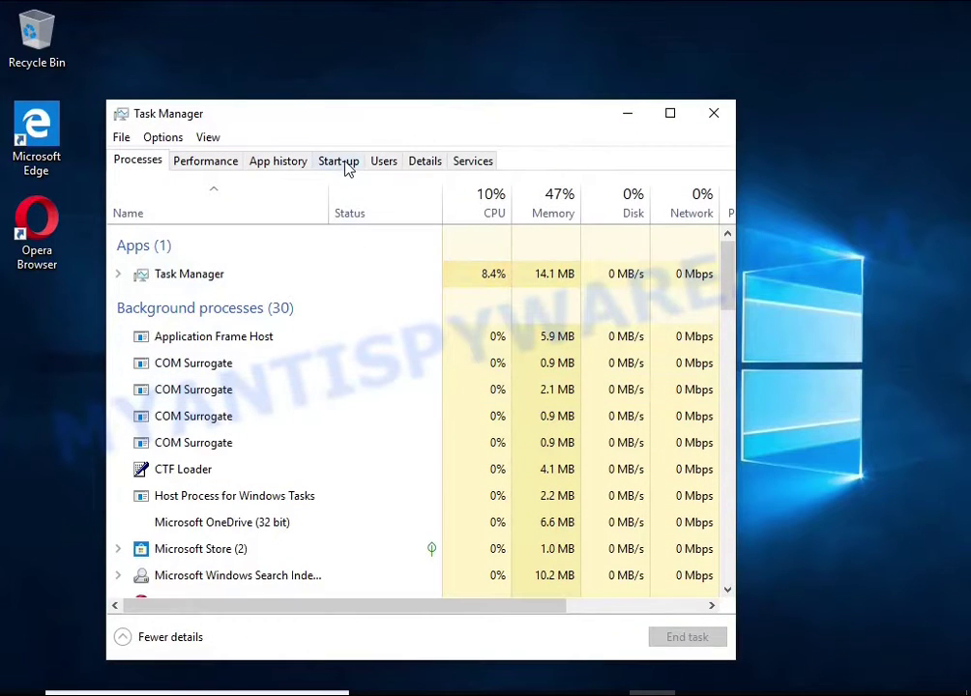
{"action": "left_click", "coordinate": [348, 165]}
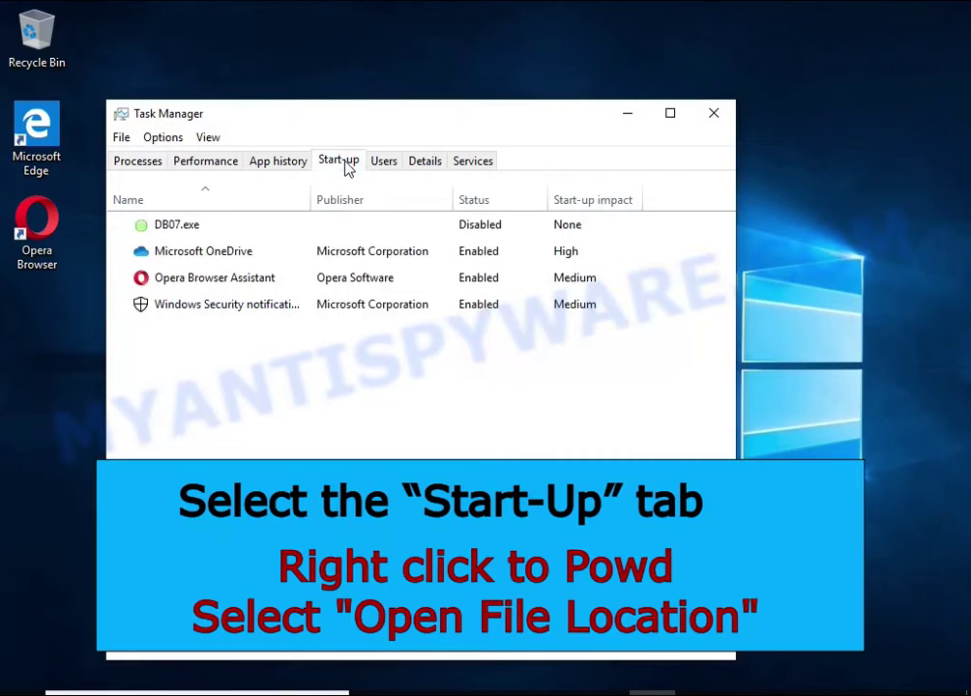
{"action": "right_click", "coordinate": [531, 228]}
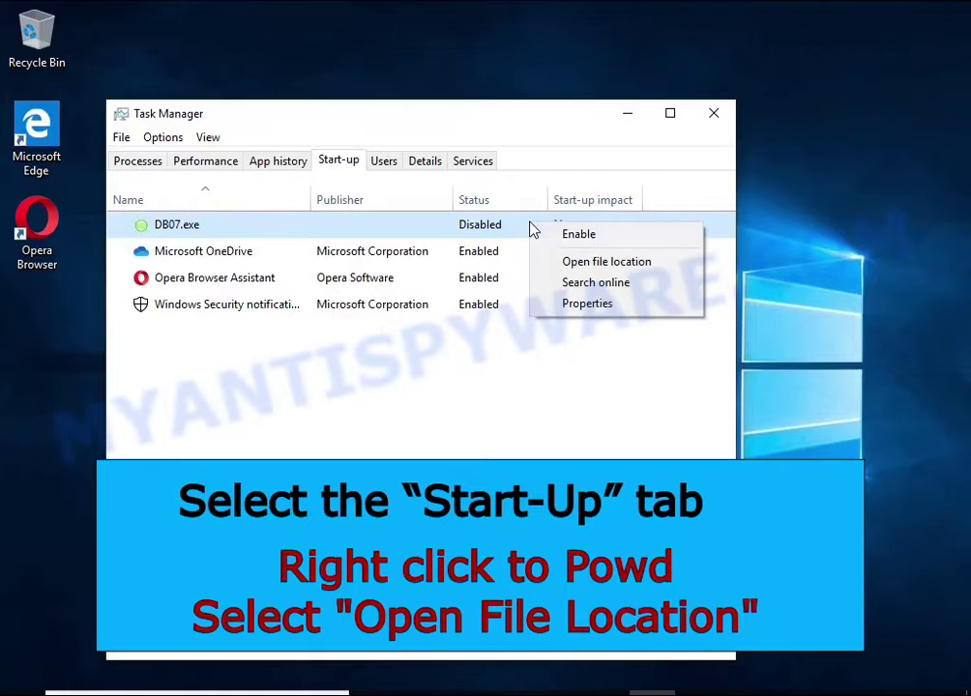
{"action": "left_click", "coordinate": [672, 265]}
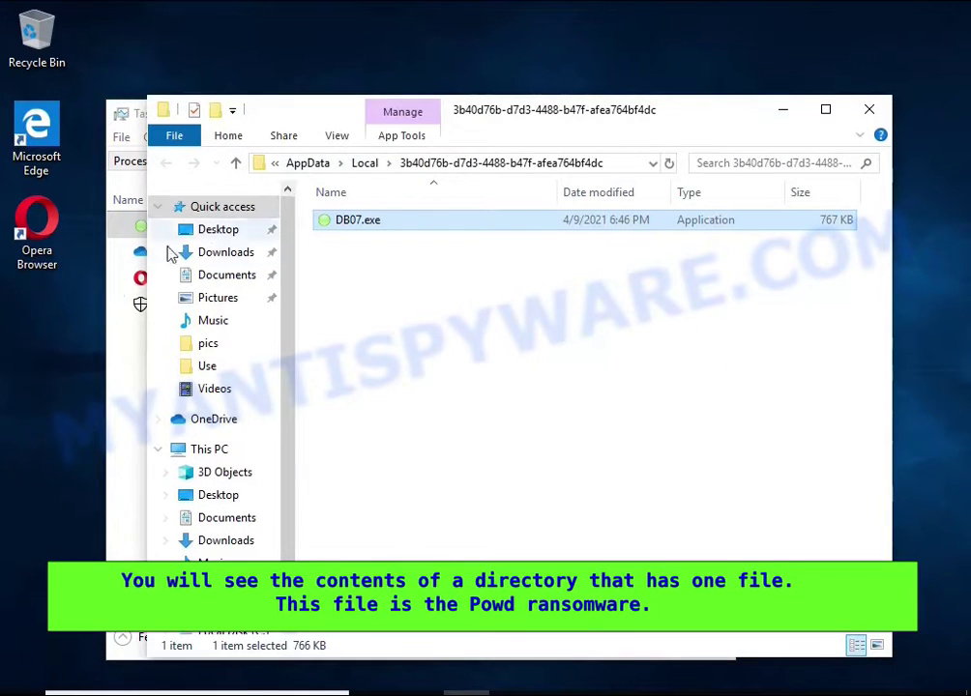
{"action": "left_click", "coordinate": [114, 398]}
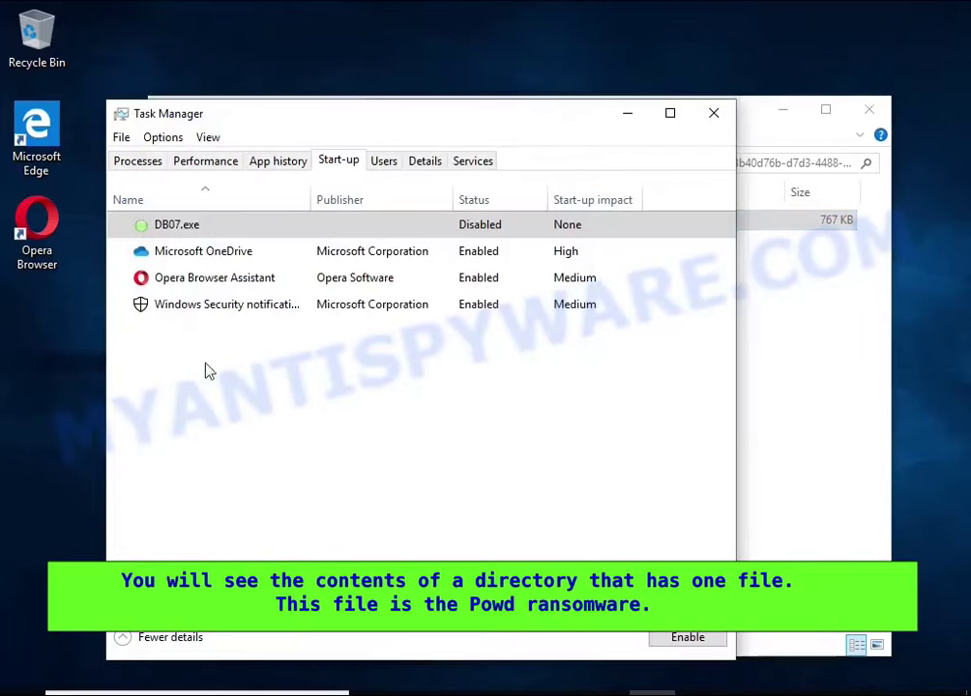
{"action": "left_click", "coordinate": [705, 118]}
- Try to delete DB07.exe from its folder, retry the deletion, and cancel it
{"action": "right_click", "coordinate": [407, 225]}
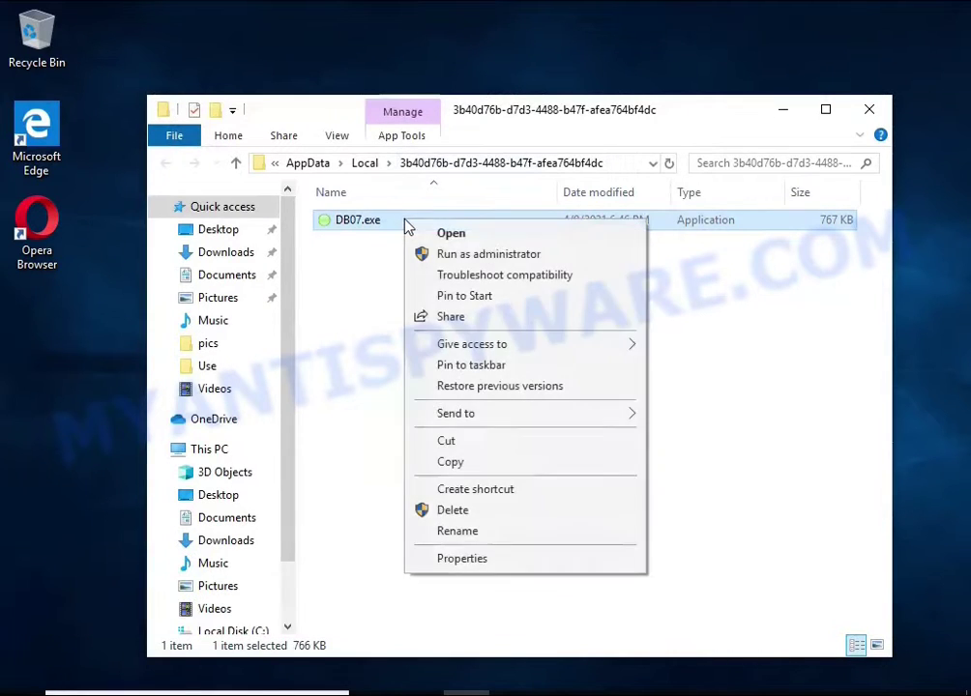
{"action": "left_click", "coordinate": [452, 511]}
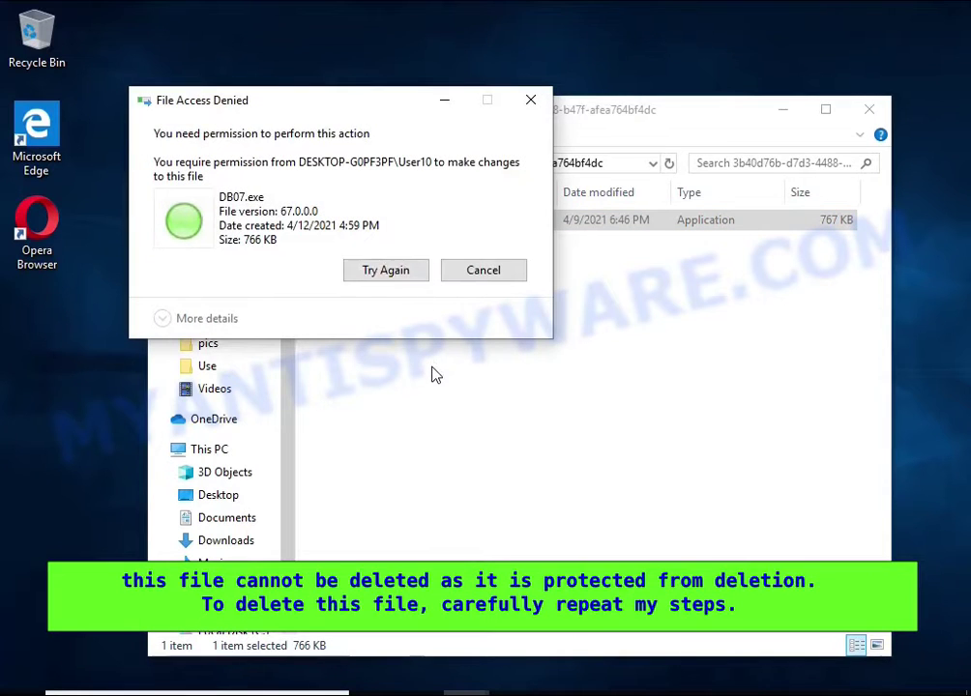
{"action": "key", "text": "Return"}
{"action": "left_click", "coordinate": [391, 276]}
{"action": "left_click", "coordinate": [484, 271]}
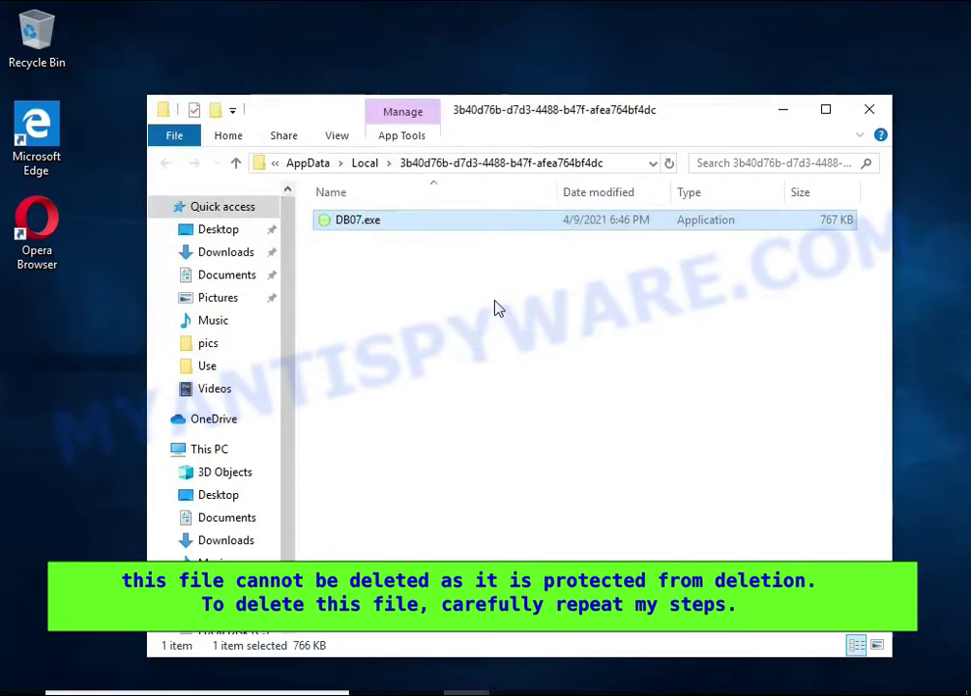
- Disable permission inheritance in the advanced security settings of DB07.exe, converting inherited permissions into explicit ones
{"action": "right_click", "coordinate": [400, 230]}
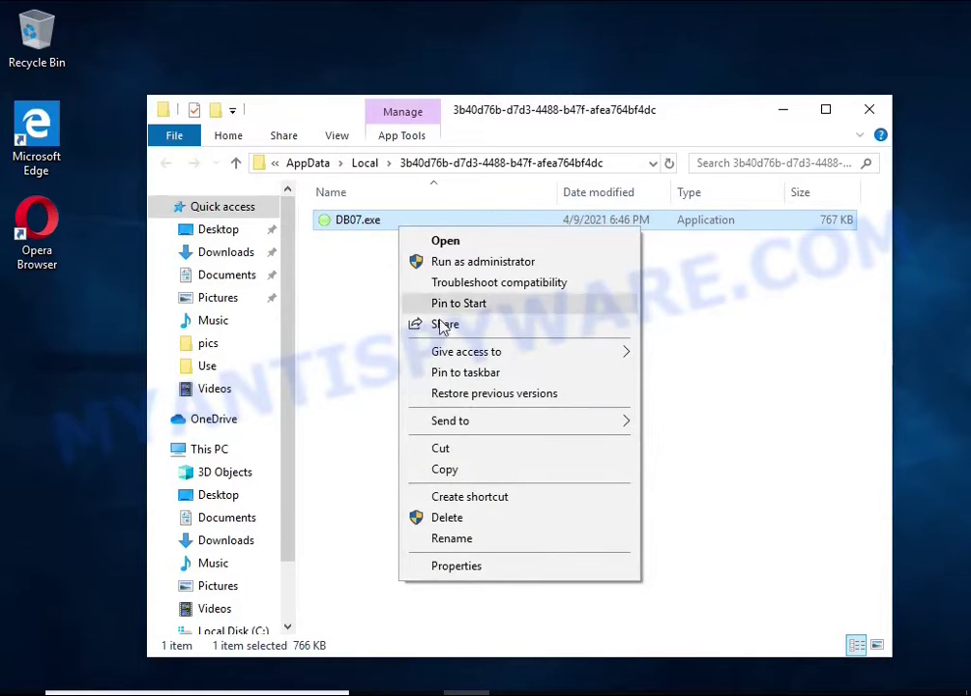
{"action": "left_click", "coordinate": [544, 569]}
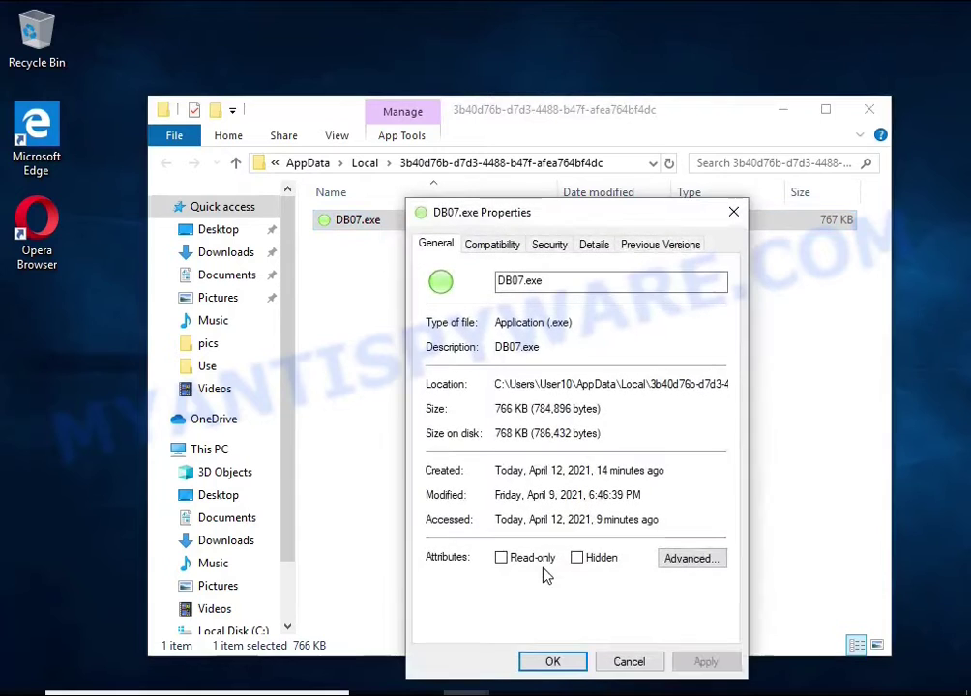
{"action": "left_click", "coordinate": [547, 247]}
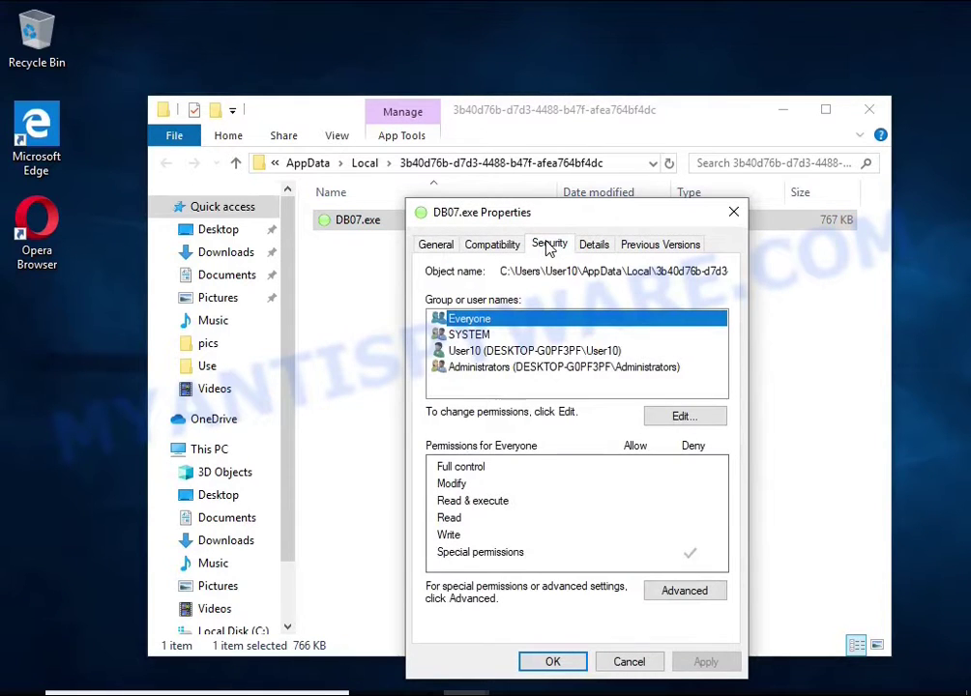
{"action": "left_click", "coordinate": [697, 592]}
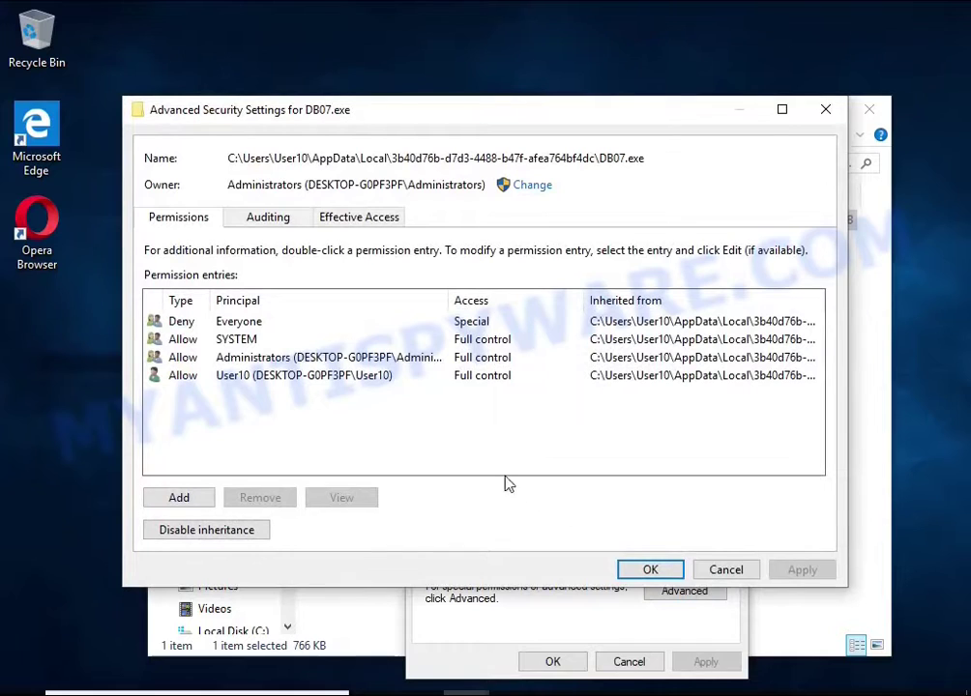
{"action": "left_click", "coordinate": [247, 542]}
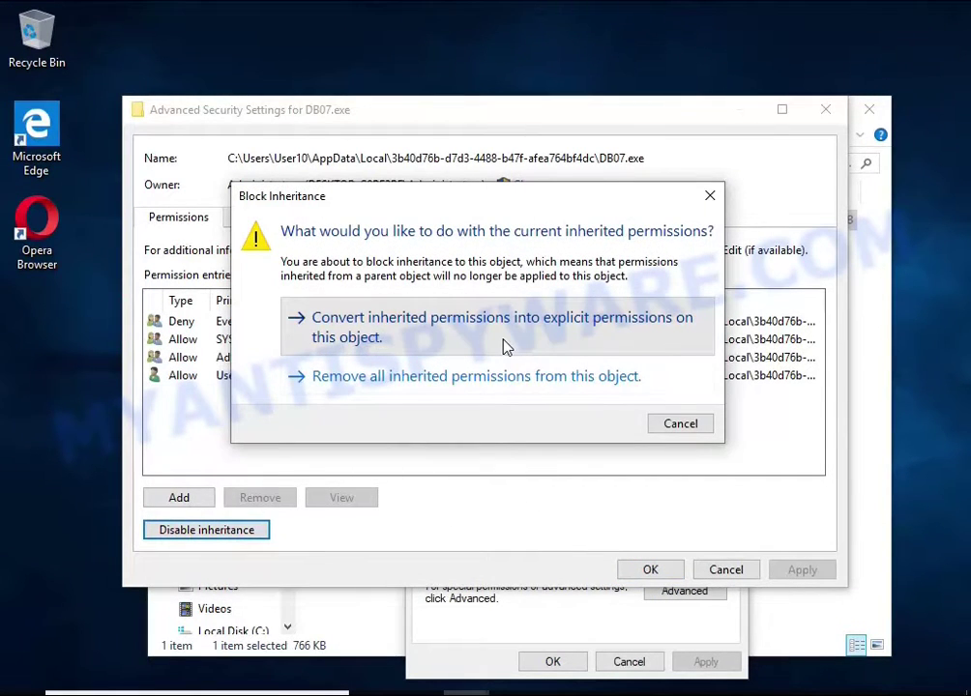
{"action": "left_click", "coordinate": [503, 329]}
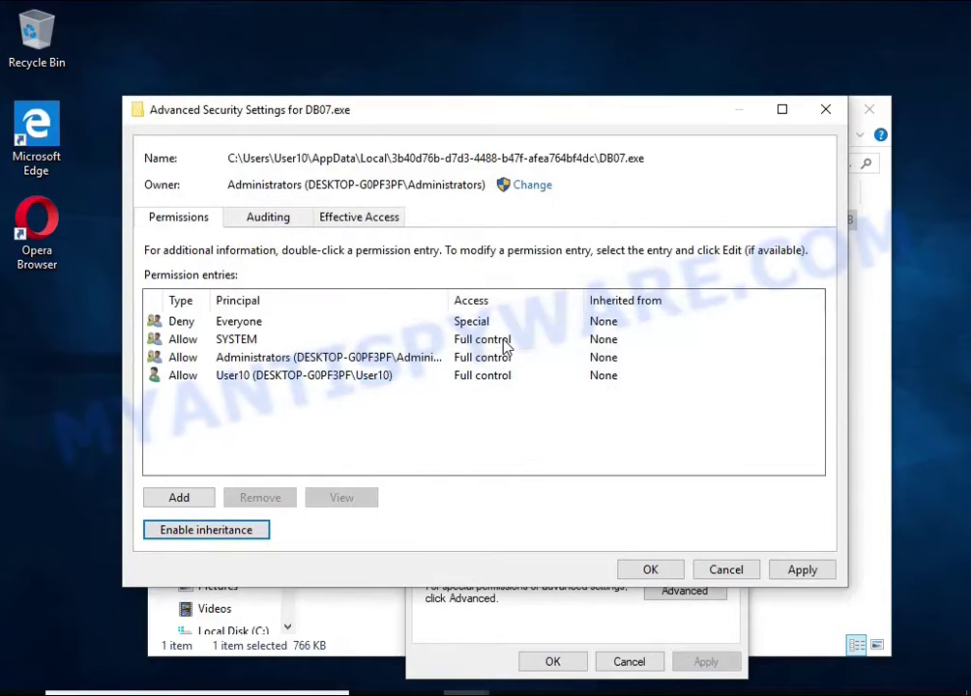
- Remove the Deny permission entry for Everyone from DB07.exe and confirm the security settings and file properties
{"action": "left_click", "coordinate": [238, 325]}
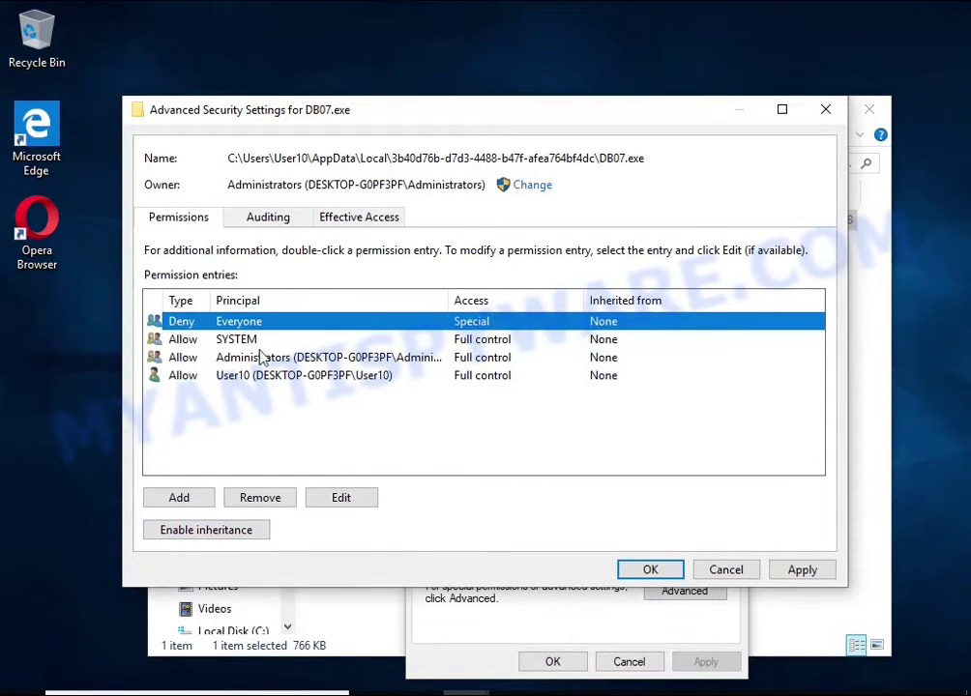
{"action": "left_click", "coordinate": [287, 502]}
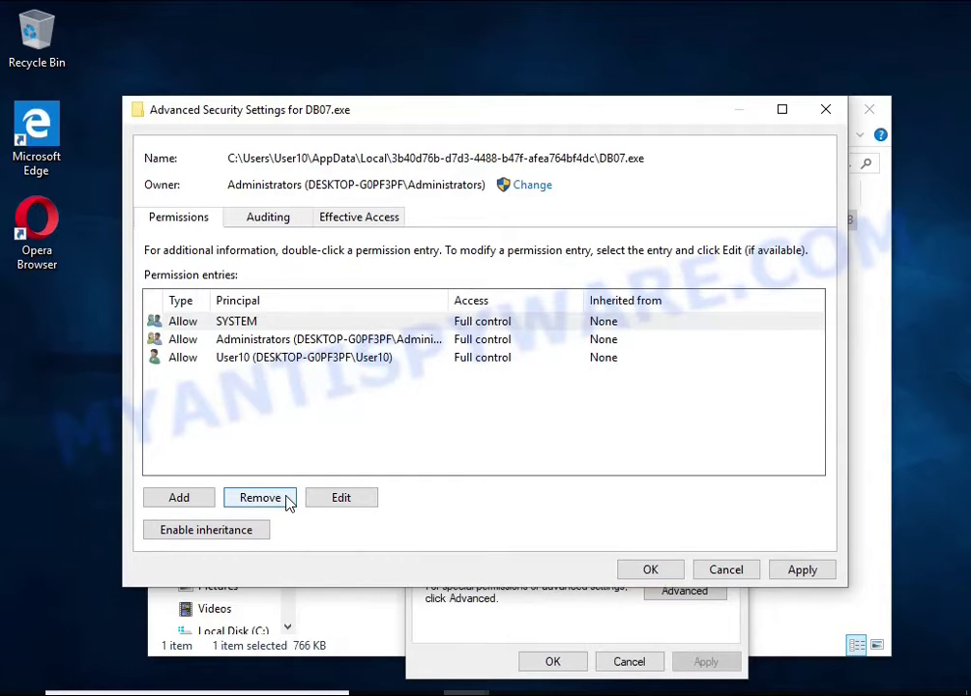
{"action": "left_click", "coordinate": [650, 573]}
{"action": "left_click", "coordinate": [553, 661]}
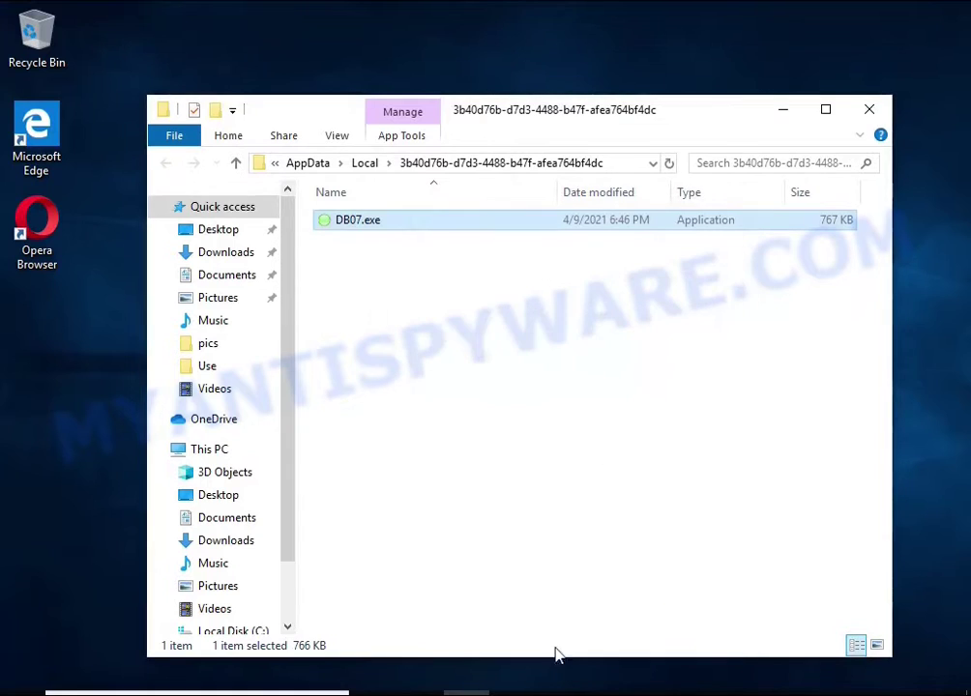
- Delete DB07.exe from its AppData\Local subfolder and close the folder window
{"action": "right_click", "coordinate": [369, 222]}
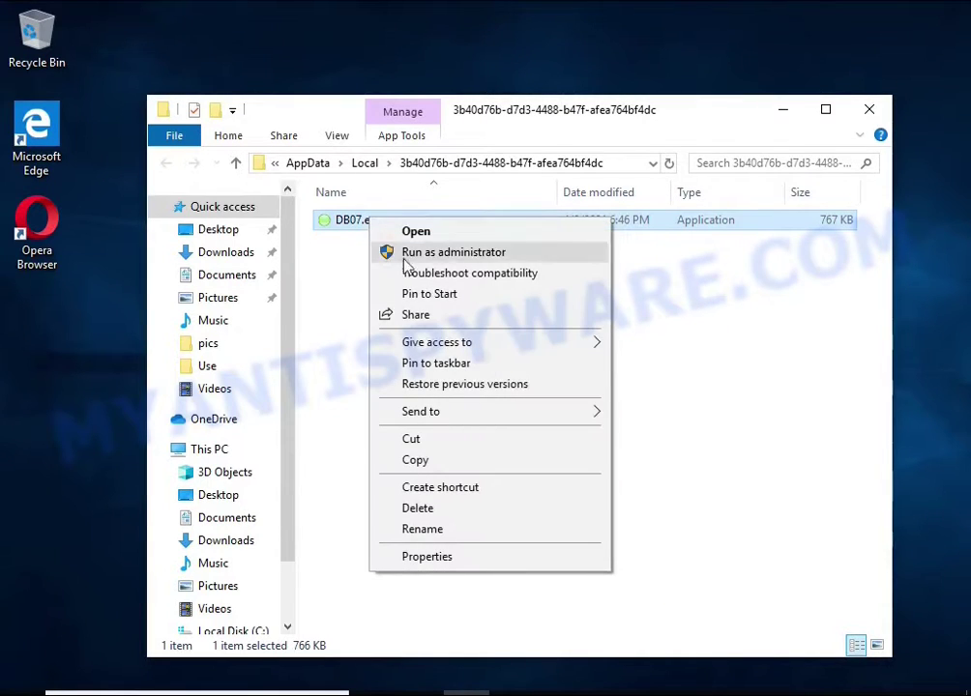
{"action": "left_click", "coordinate": [469, 509]}
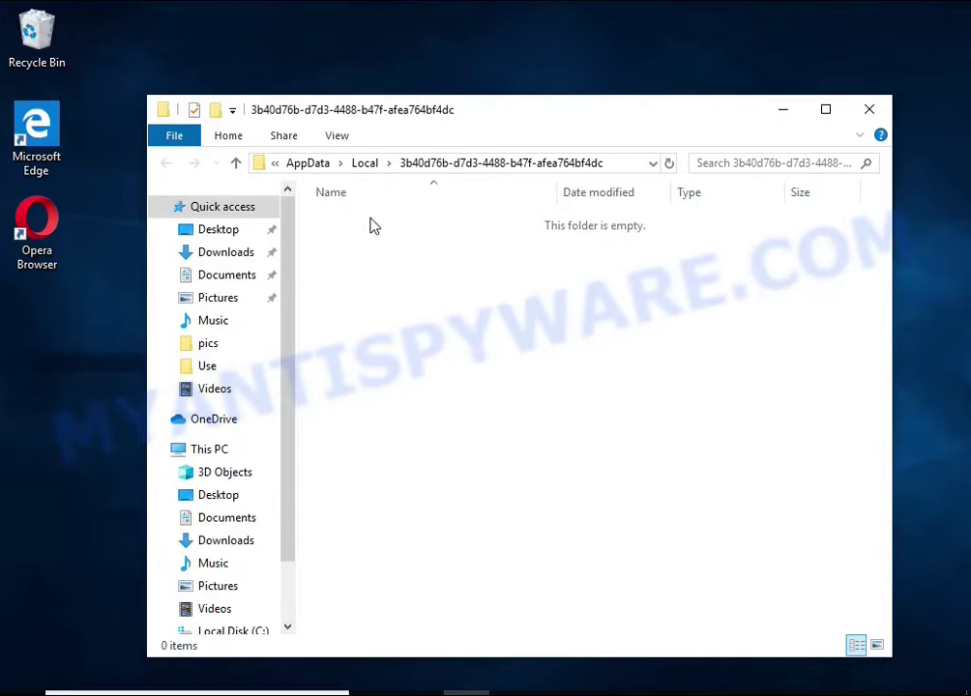
{"action": "left_click", "coordinate": [870, 111]}
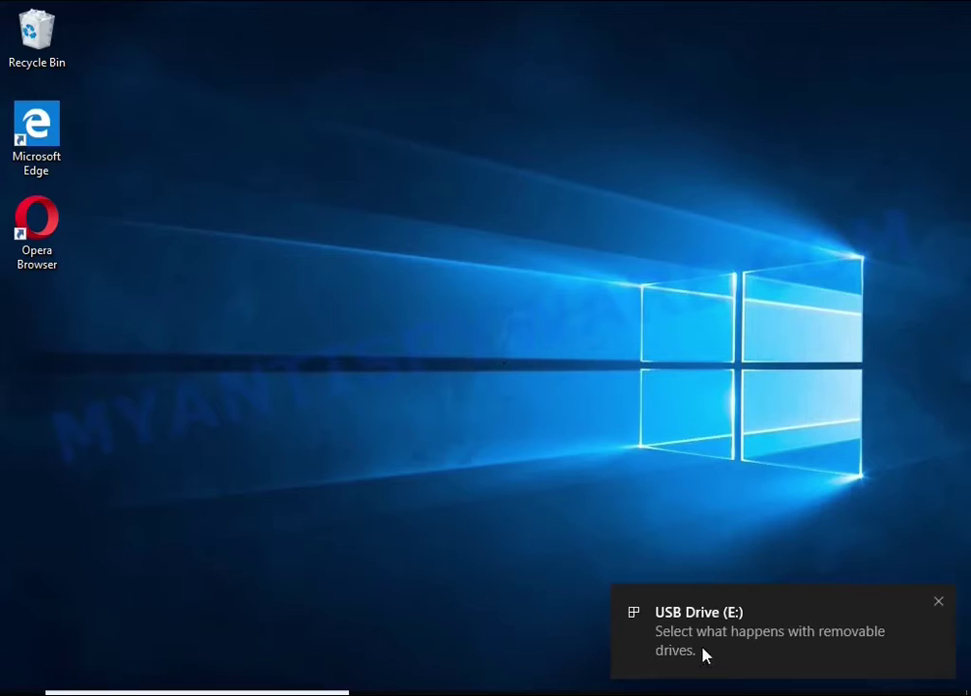
- Open the files on USB Drive (E:) and launch decrypt_STOPDjvu.exe with permission to make changes to the device
{"action": "left_click", "coordinate": [721, 637]}
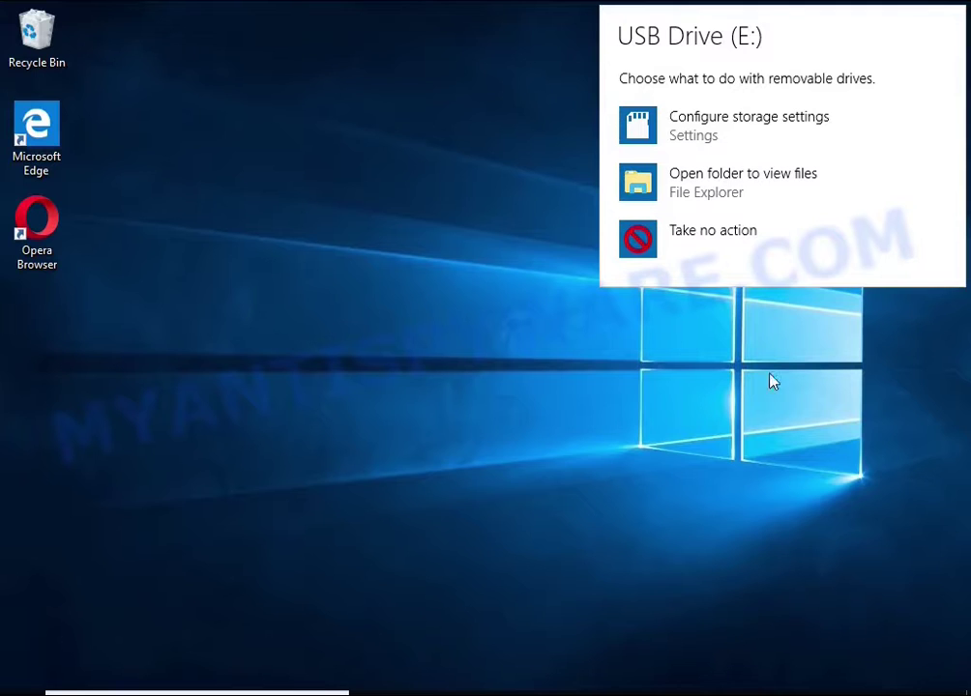
{"action": "left_click", "coordinate": [727, 186]}
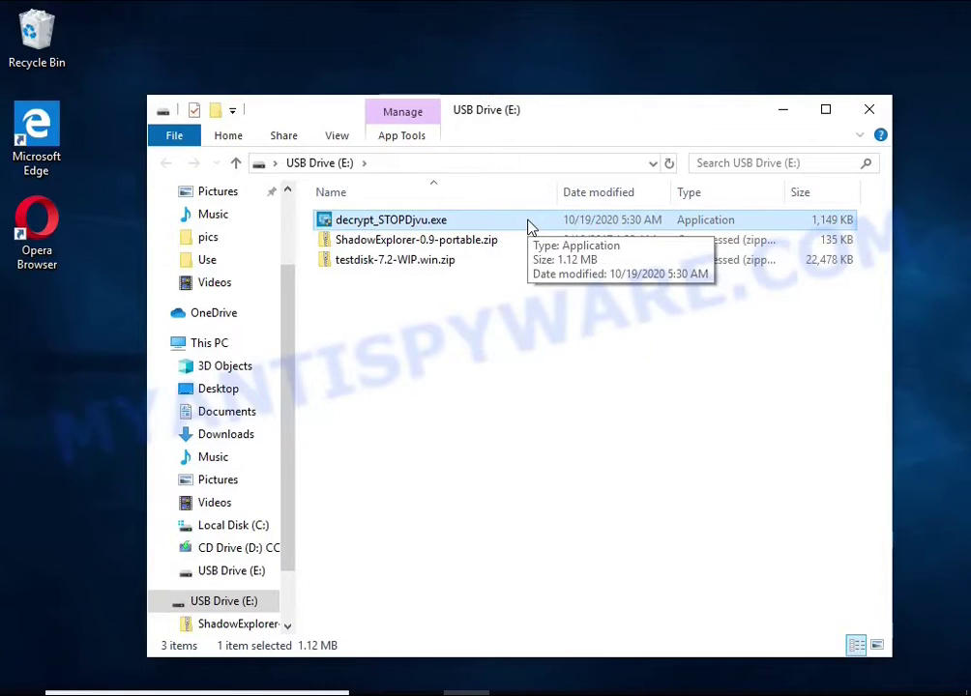
{"action": "double_click", "coordinate": [529, 221]}
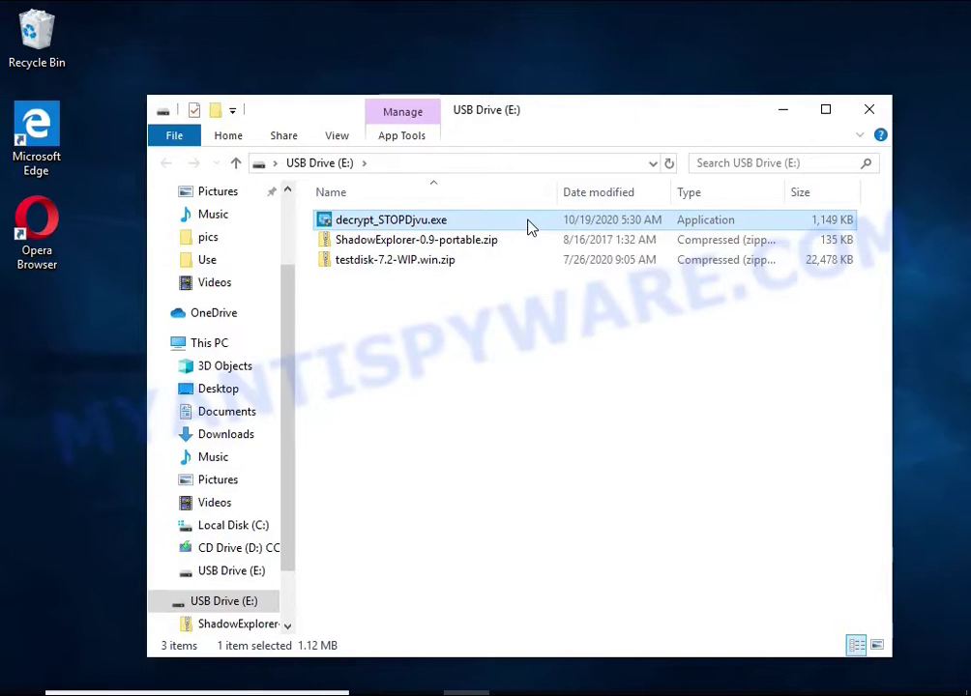
{"action": "left_click", "coordinate": [386, 487]}
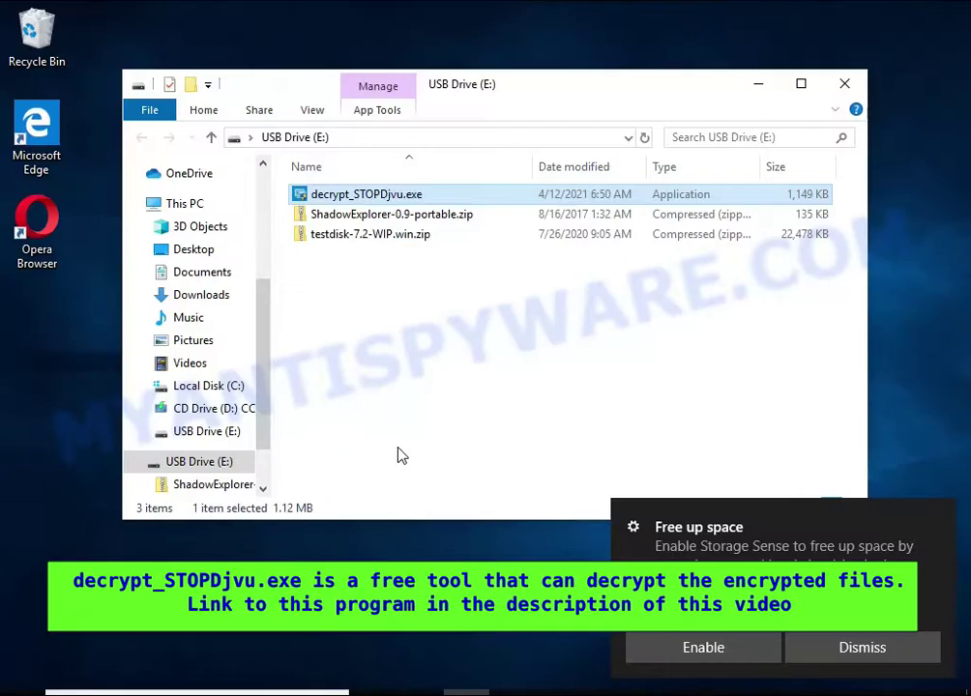
- Minimize the USB Drive window and accept the decryptor's startup prompts, including the Malware Disabled notice
{"action": "left_click", "coordinate": [807, 648]}
{"action": "left_click", "coordinate": [376, 335]}
{"action": "left_click", "coordinate": [693, 332]}
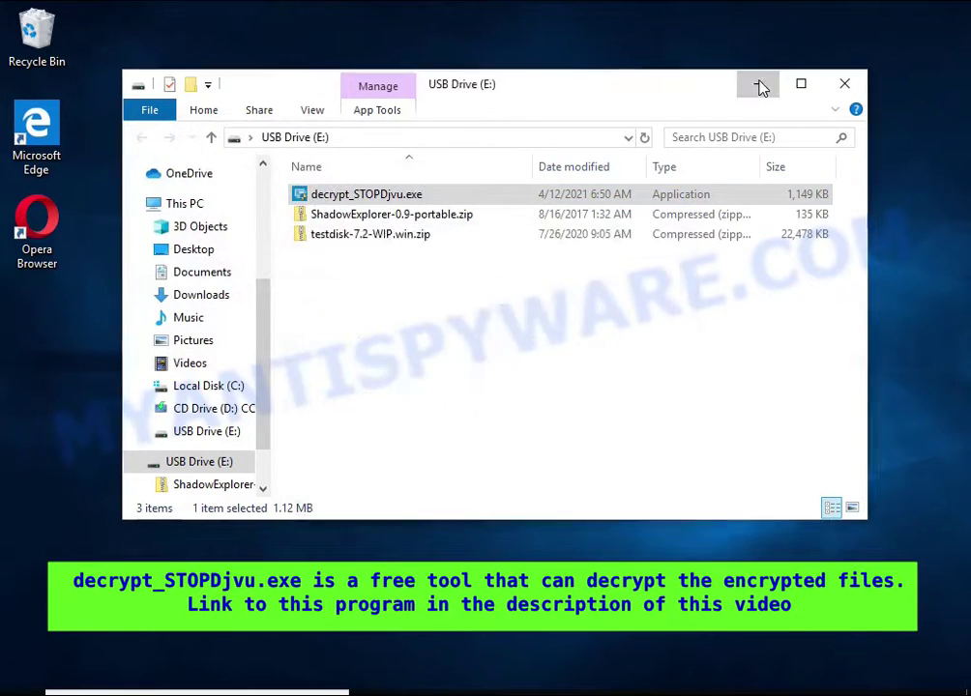
{"action": "left_click", "coordinate": [758, 84]}
{"action": "left_click", "coordinate": [552, 482]}
{"action": "left_click", "coordinate": [551, 445]}
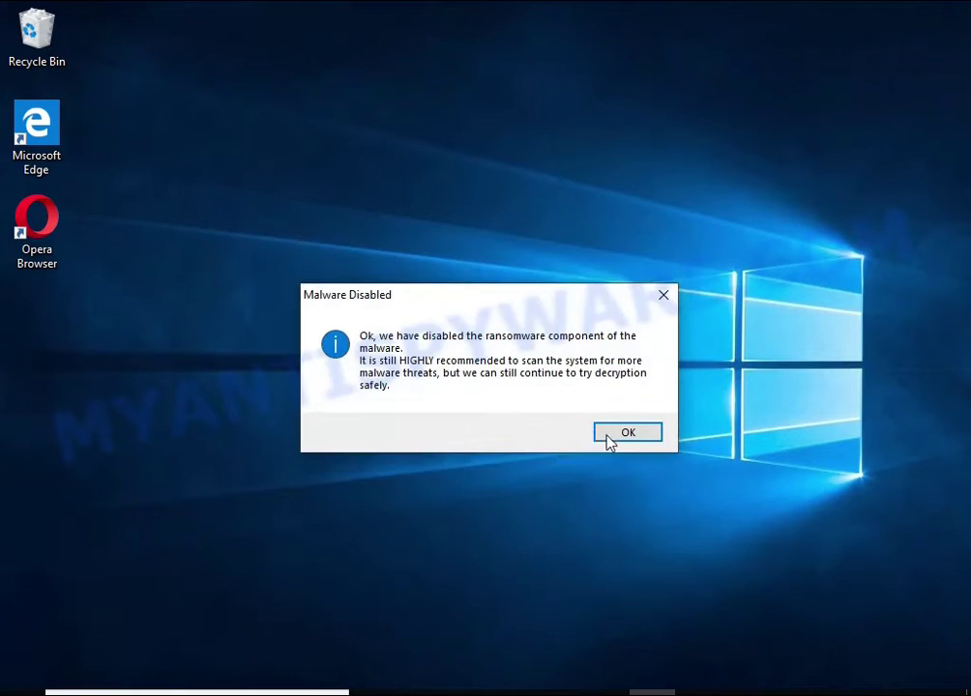
{"action": "left_click", "coordinate": [617, 438]}
- Remove the C:\ and E:\ drives from the decryptor's list of objects
{"action": "left_click", "coordinate": [273, 303]}
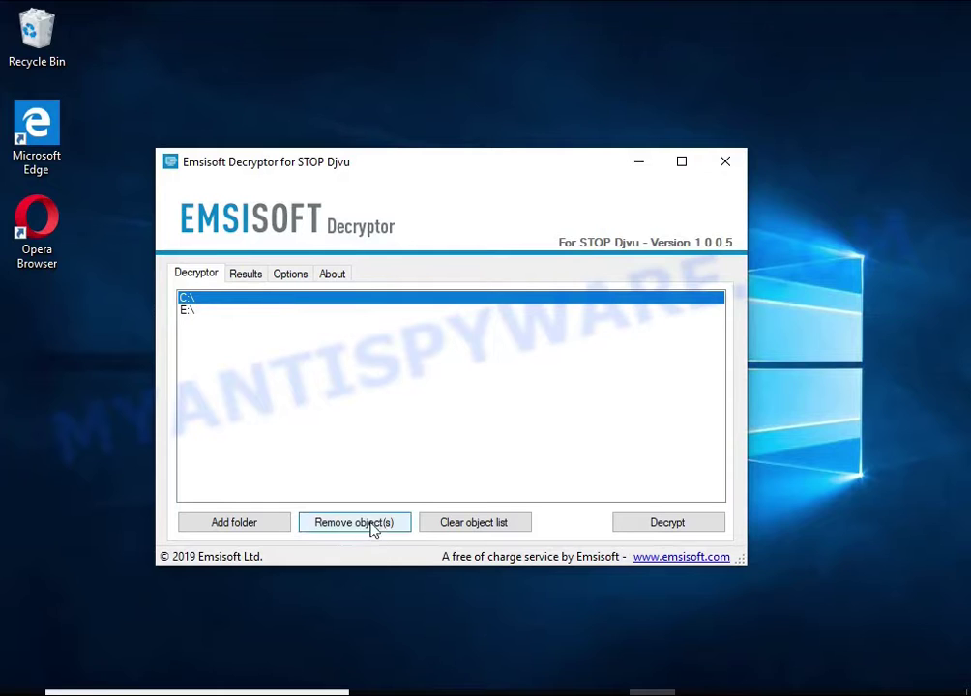
{"action": "left_click", "coordinate": [358, 522]}
{"action": "left_click", "coordinate": [239, 328]}
{"action": "left_click", "coordinate": [346, 523]}
- Add the User10 Documents and Pictures folders to the decryptor's object list
{"action": "left_click", "coordinate": [276, 522]}
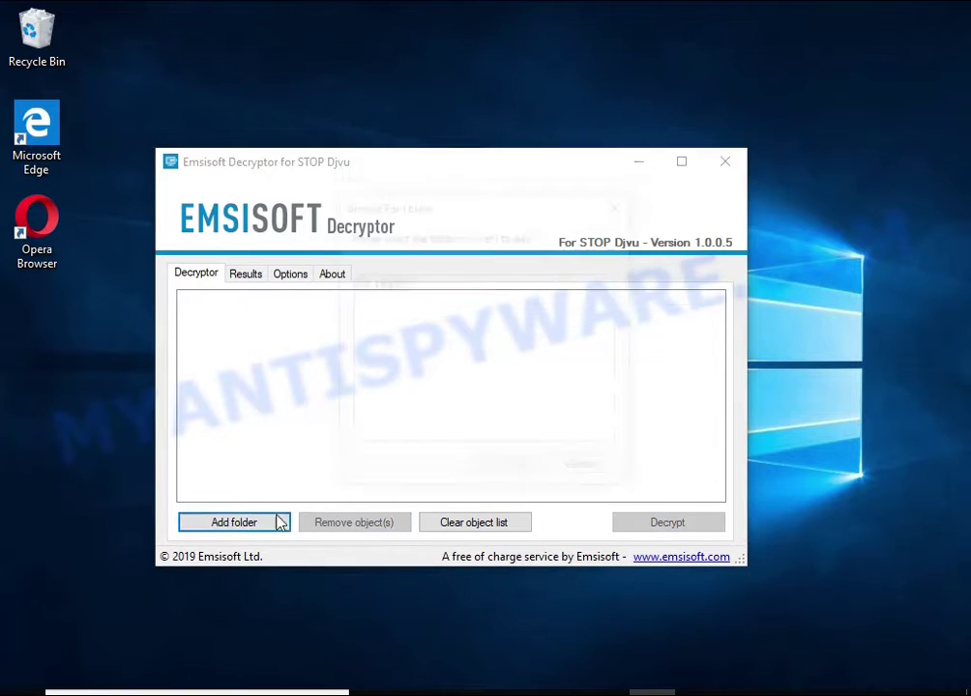
{"action": "left_click", "coordinate": [416, 340]}
{"action": "left_click", "coordinate": [509, 470]}
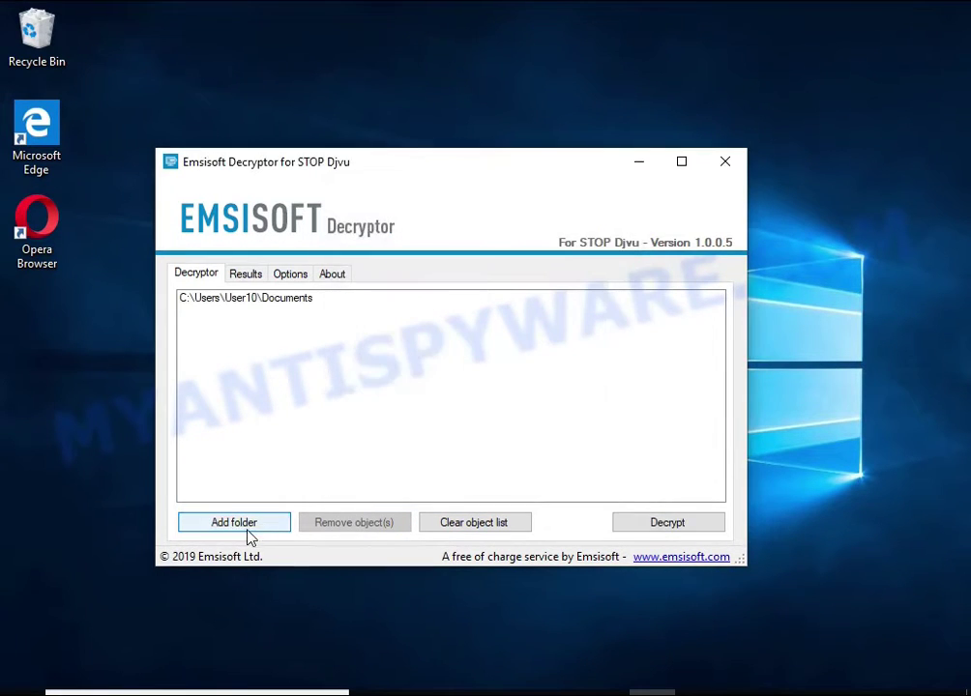
{"action": "left_click", "coordinate": [234, 523]}
{"action": "left_click", "coordinate": [408, 396]}
{"action": "left_click", "coordinate": [509, 470]}
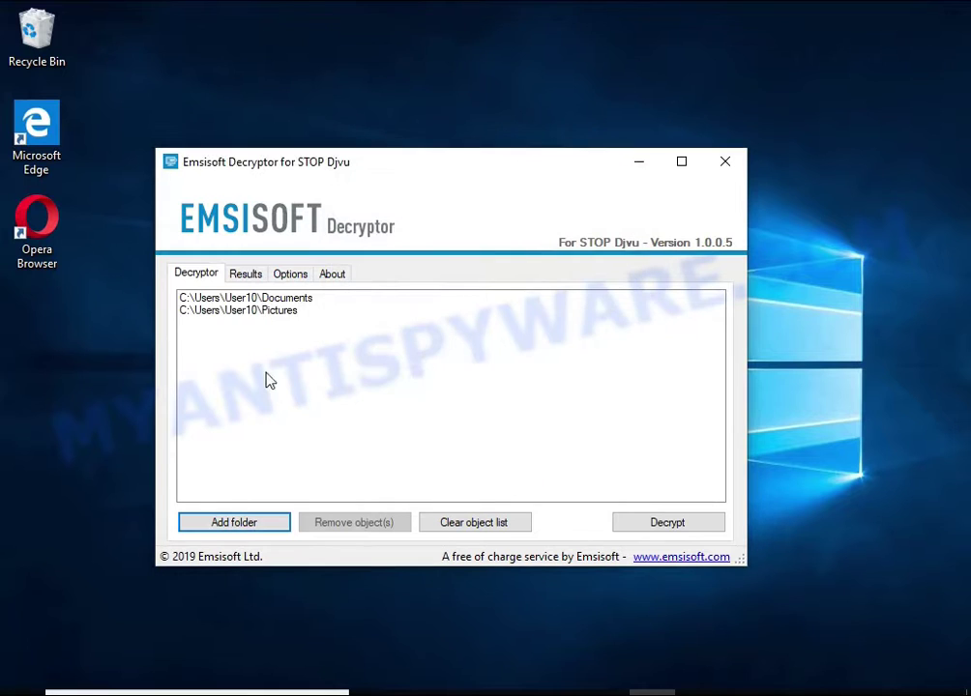
- Start decrypting the files in the listed Documents and Pictures folders
{"action": "left_click", "coordinate": [251, 298]}
{"action": "left_click", "coordinate": [266, 310]}
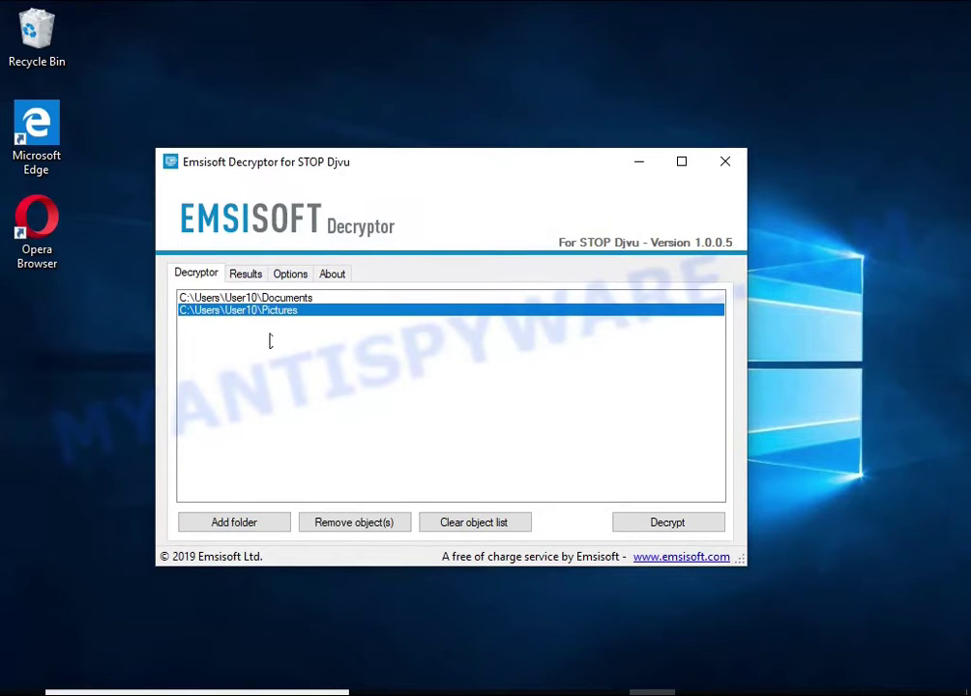
{"action": "left_click", "coordinate": [665, 522]}
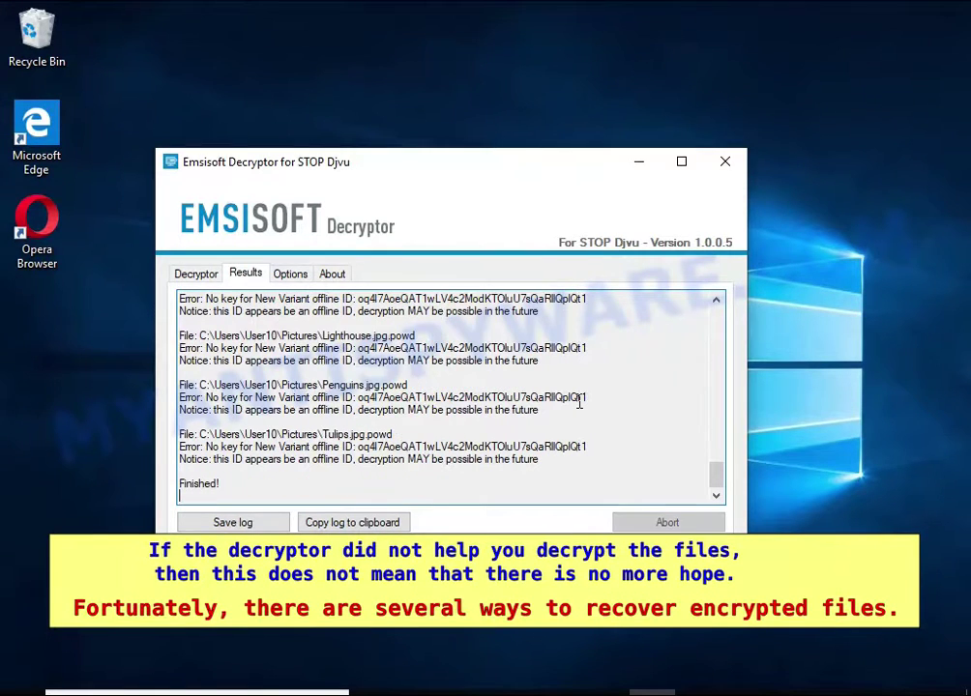
- Examine the last entries of the decryption results log, including the Tulips.jpg.powd file and its offline ID notice
{"action": "double_click", "coordinate": [384, 434]}
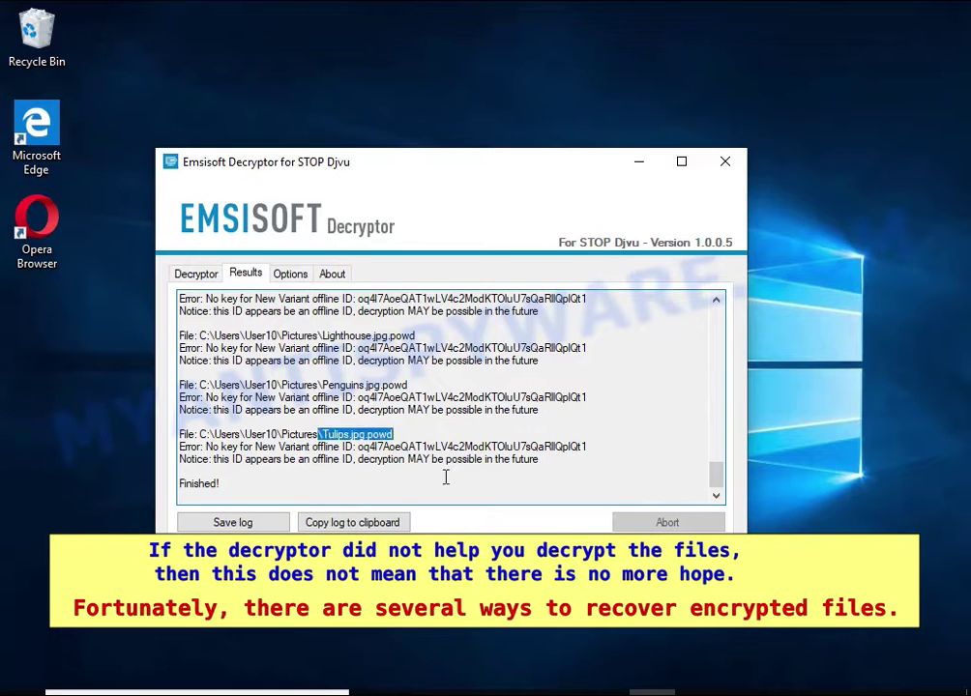
{"action": "left_click", "coordinate": [527, 445]}
{"action": "double_click", "coordinate": [527, 446]}
{"action": "left_click", "coordinate": [350, 480]}
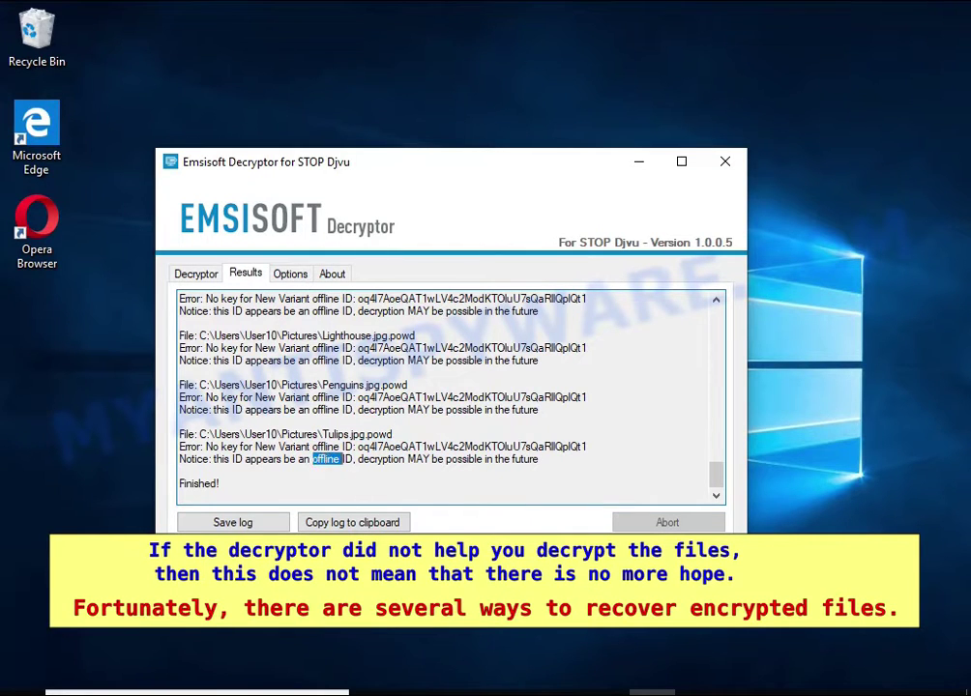
{"action": "double_click", "coordinate": [418, 460]}
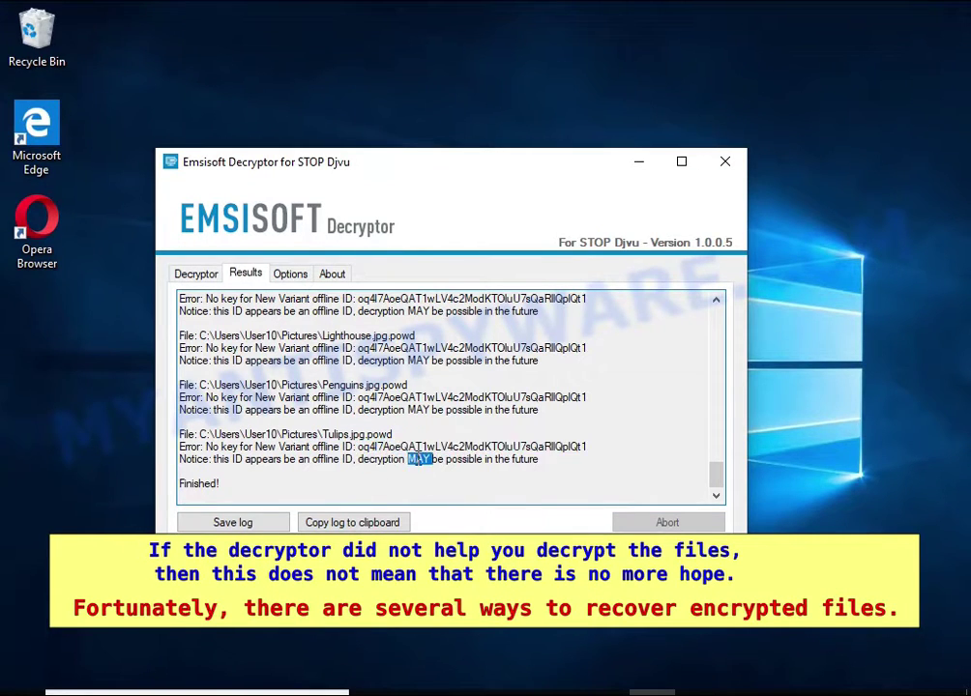
{"action": "double_click", "coordinate": [465, 460]}
{"action": "double_click", "coordinate": [513, 447]}
{"action": "double_click", "coordinate": [522, 459]}
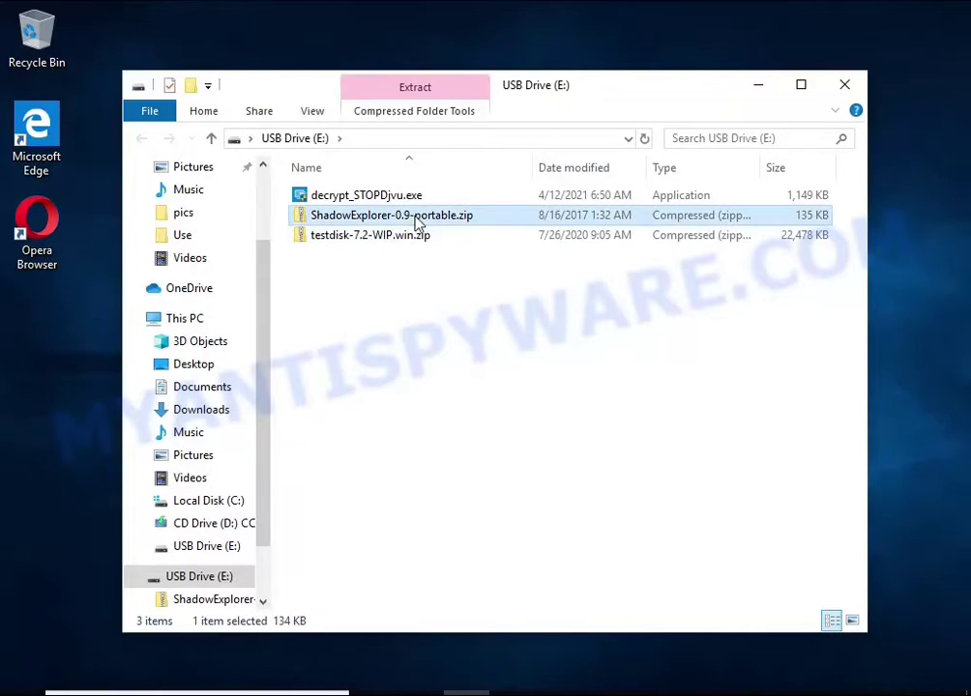
- Extract ShadowExplorer-0.9-portable.zip to E:\ShadowExplorer-0.9-portable and close the USB Drive window
{"action": "right_click", "coordinate": [520, 221]}
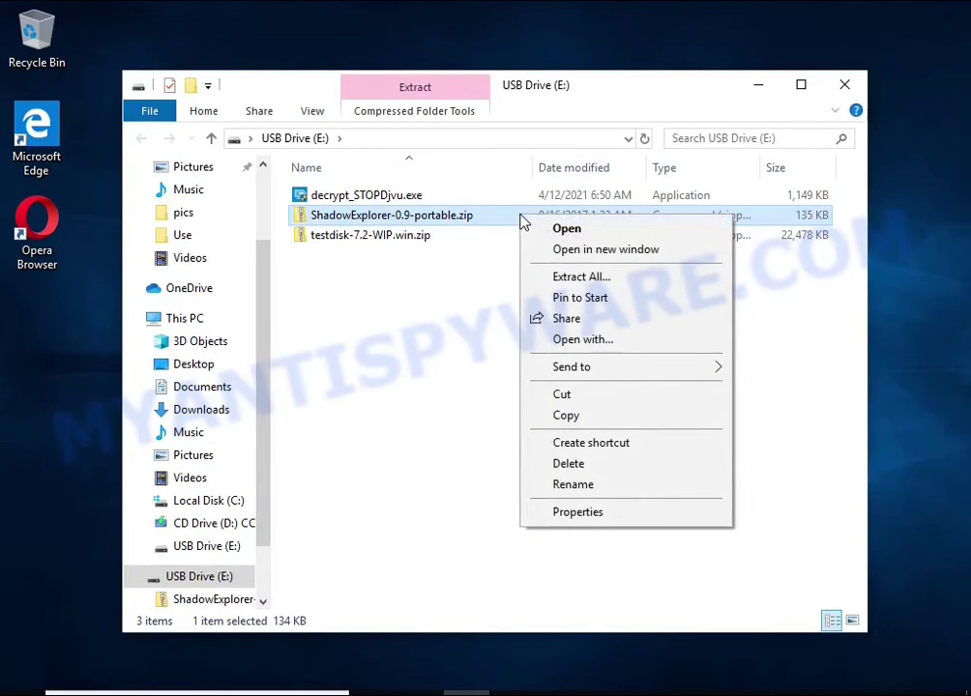
{"action": "left_click", "coordinate": [638, 279]}
{"action": "left_click", "coordinate": [670, 542]}
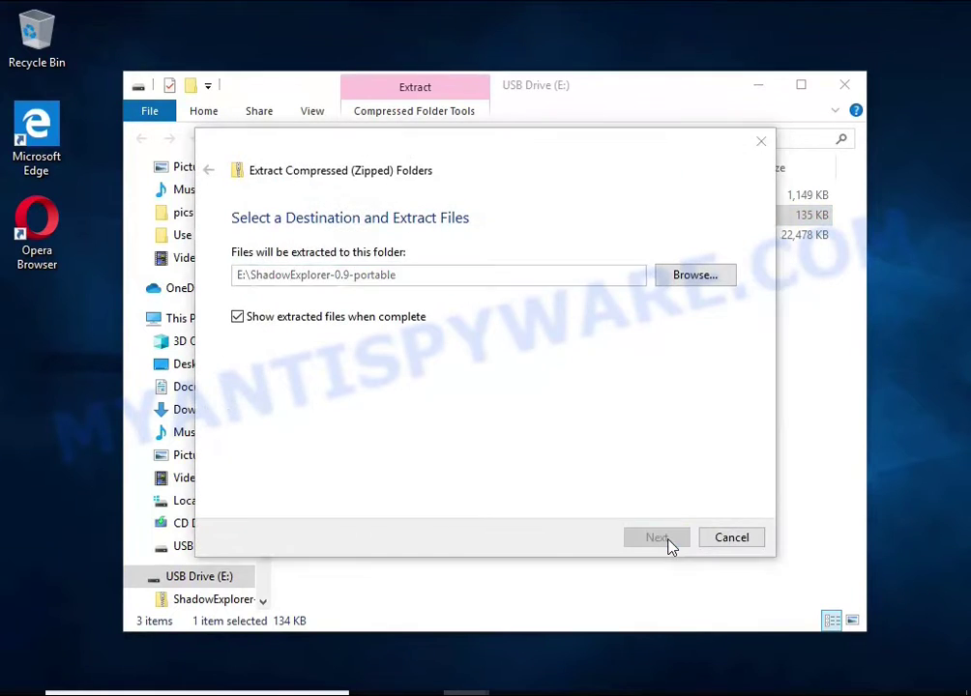
{"action": "left_click", "coordinate": [844, 86]}
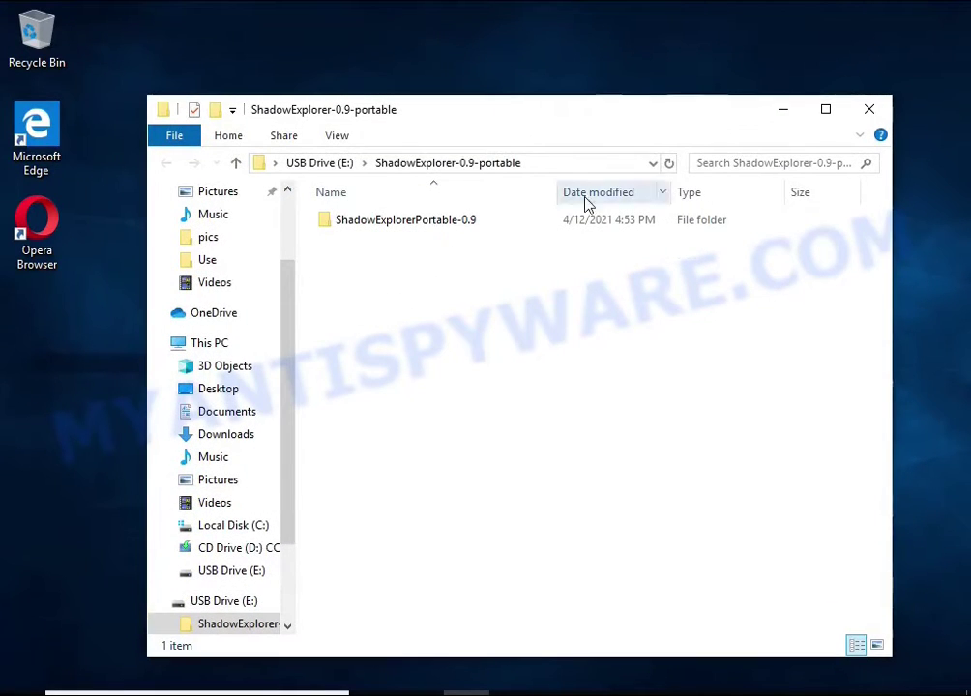
- Launch ShadowExplorerPortable.exe from the extracted ShadowExplorerPortable-0.9 folder and allow it to make changes to the device
{"action": "double_click", "coordinate": [508, 227]}
{"action": "double_click", "coordinate": [513, 262]}
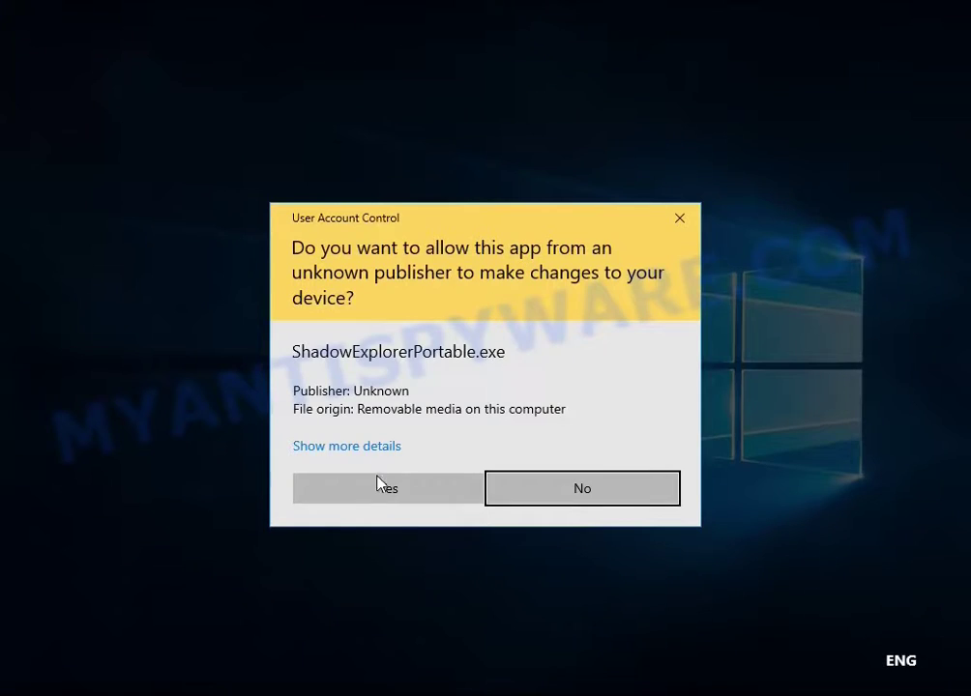
{"action": "left_click", "coordinate": [379, 483]}
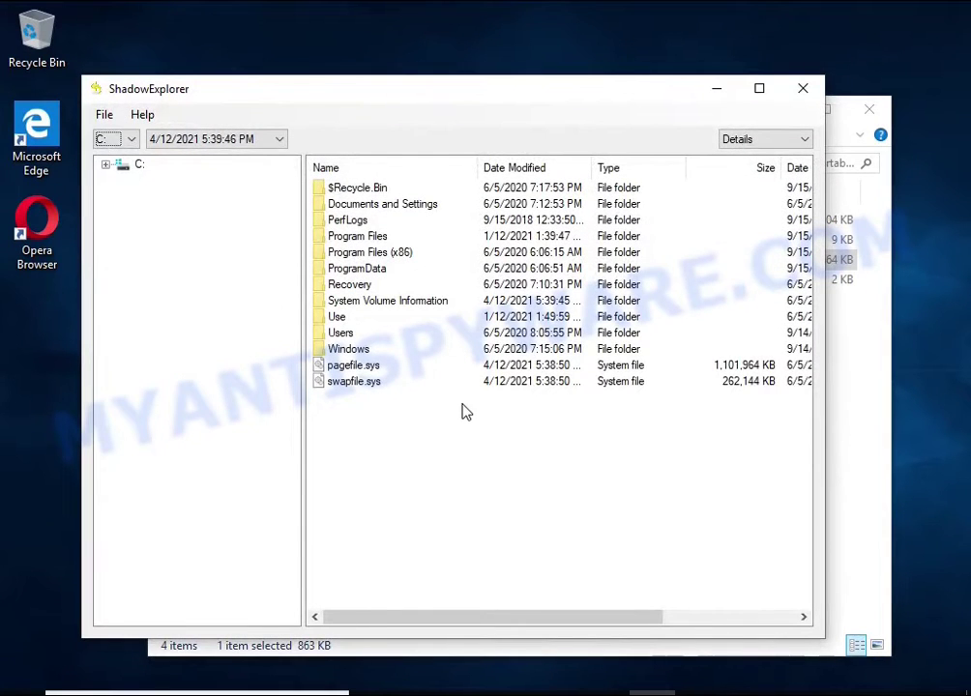
- Choose the C: shadow copy dated 4/12/2021 5:40:04 PM and open its Users\User10\Documents folder
{"action": "left_click", "coordinate": [117, 141]}
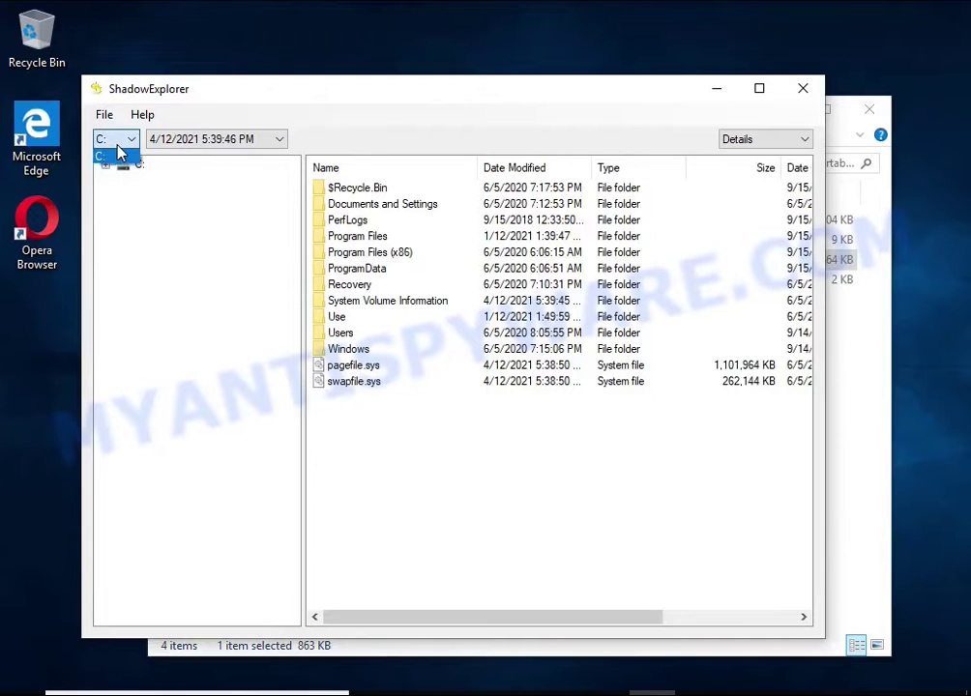
{"action": "left_click", "coordinate": [183, 148]}
{"action": "left_click", "coordinate": [197, 168]}
{"action": "left_click", "coordinate": [352, 335]}
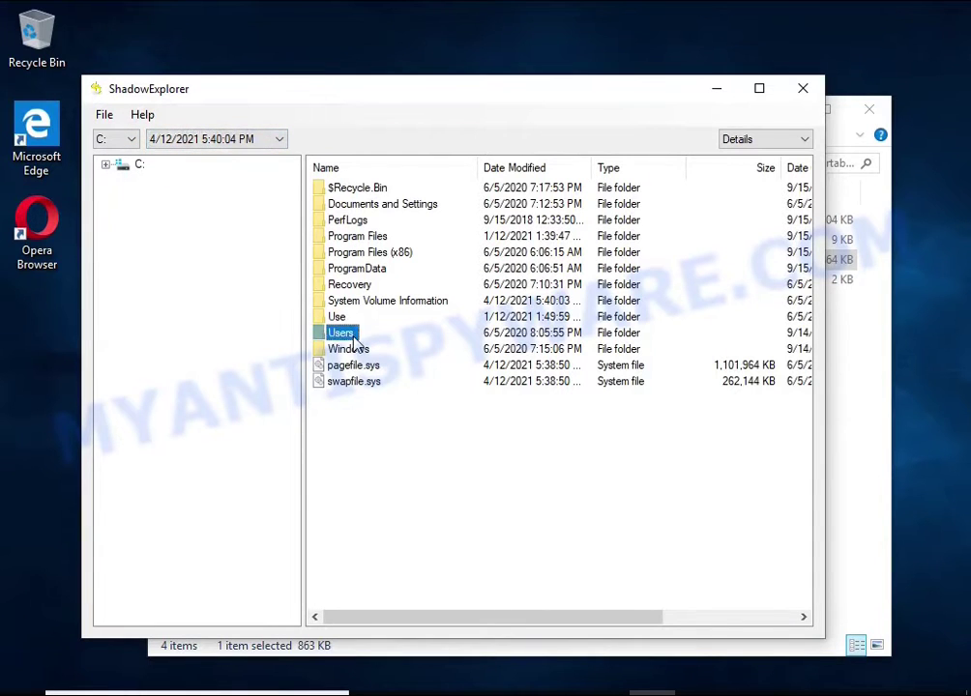
{"action": "double_click", "coordinate": [354, 341]}
{"action": "double_click", "coordinate": [329, 253]}
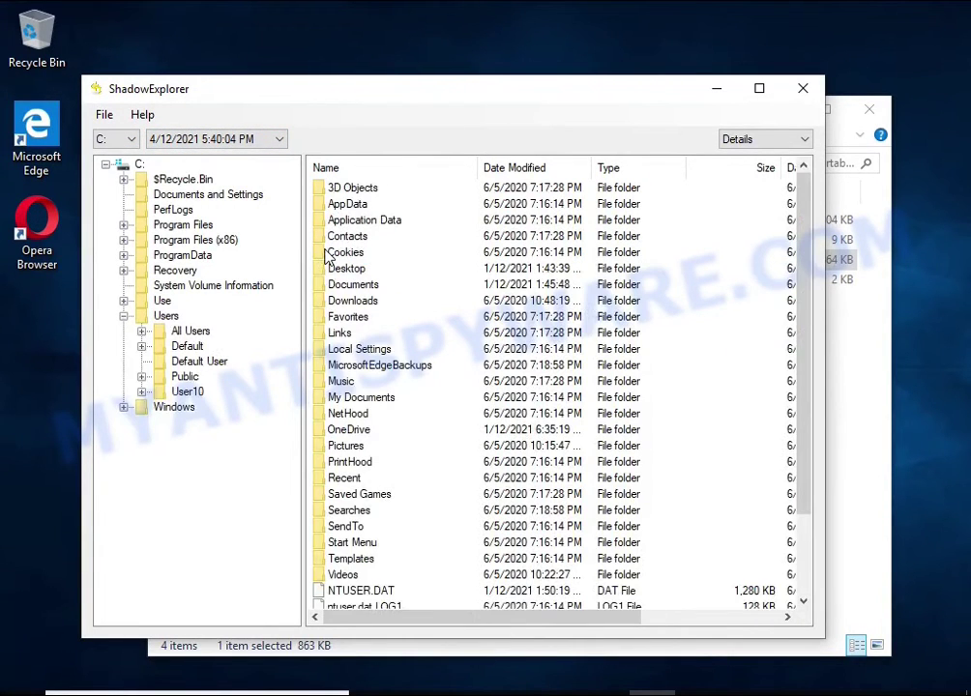
{"action": "double_click", "coordinate": [352, 285]}
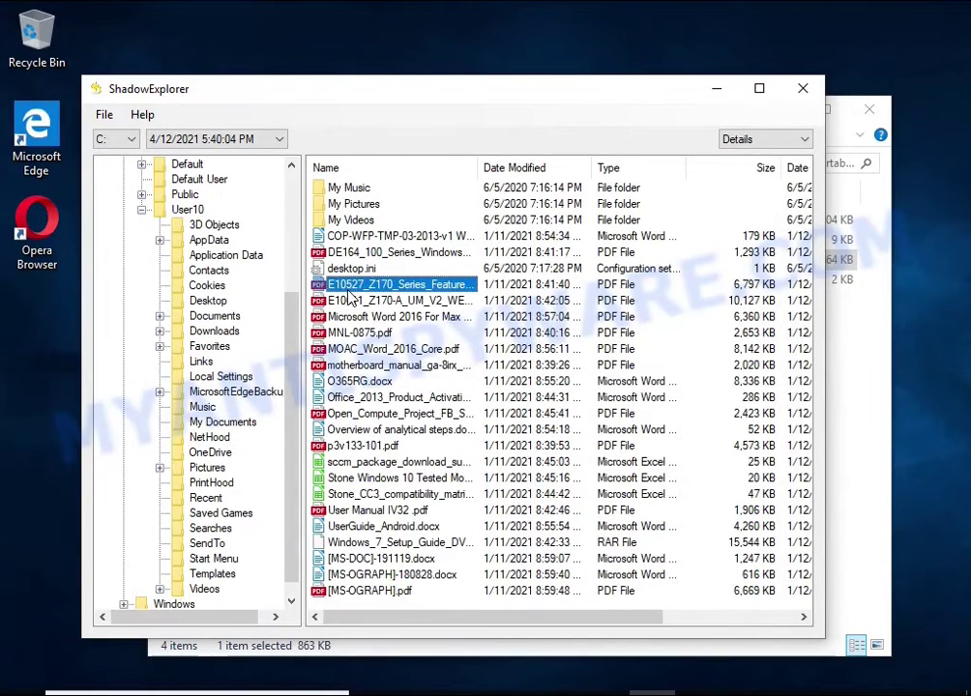
- Export the "Microsoft Word 2016 For Max" PDF from the Documents shadow copy to USB Drive (E:)
{"action": "left_click", "coordinate": [354, 316]}
{"action": "left_click", "coordinate": [360, 365]}
{"action": "left_click", "coordinate": [363, 381]}
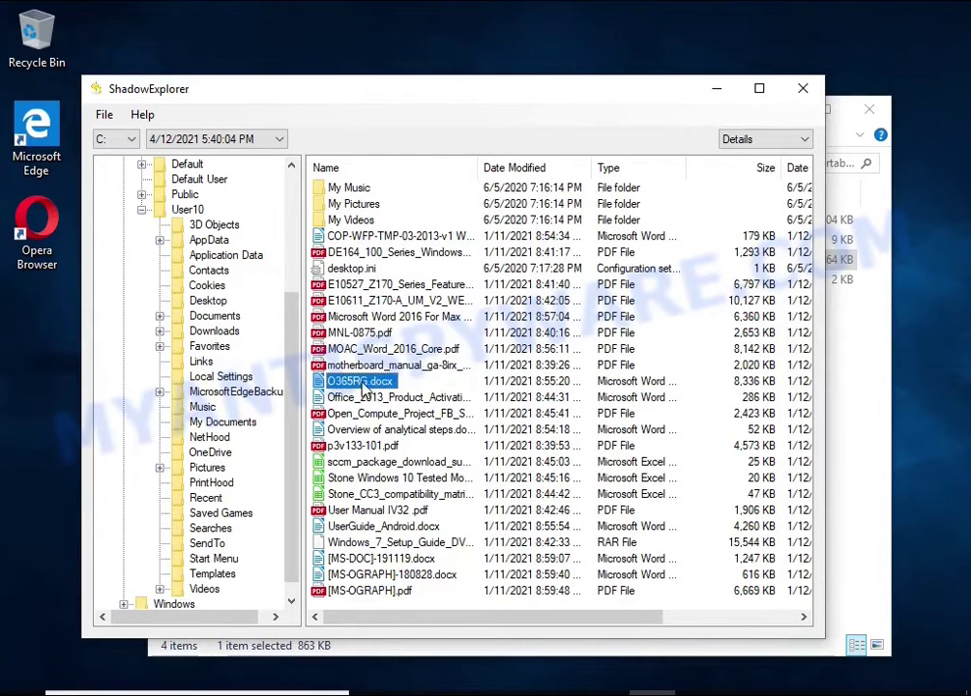
{"action": "left_click", "coordinate": [352, 333]}
{"action": "left_click", "coordinate": [351, 320]}
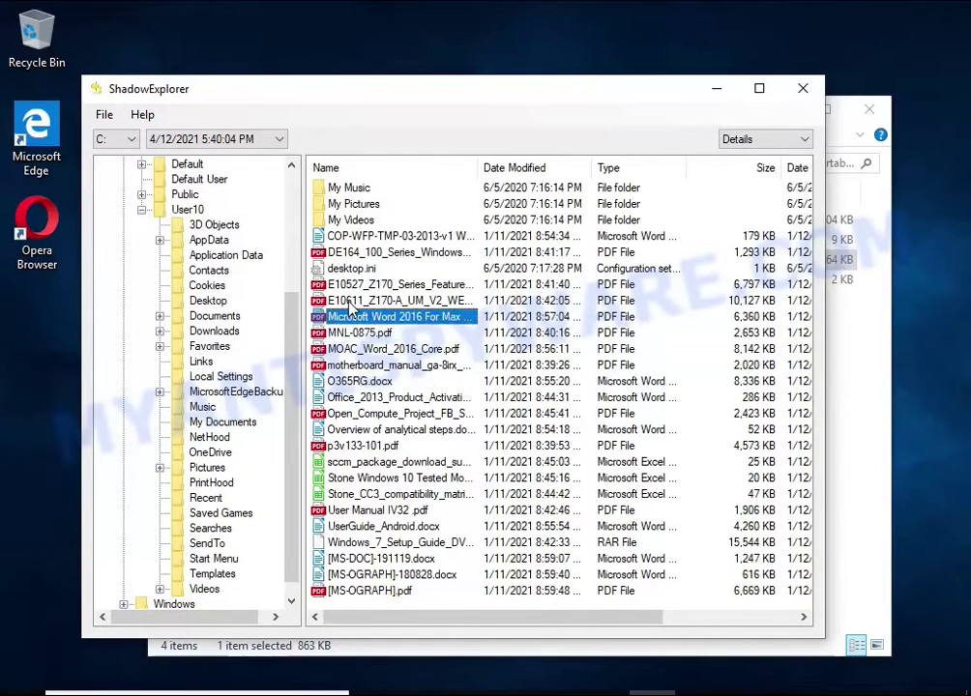
{"action": "right_click", "coordinate": [353, 322]}
{"action": "left_click", "coordinate": [416, 326]}
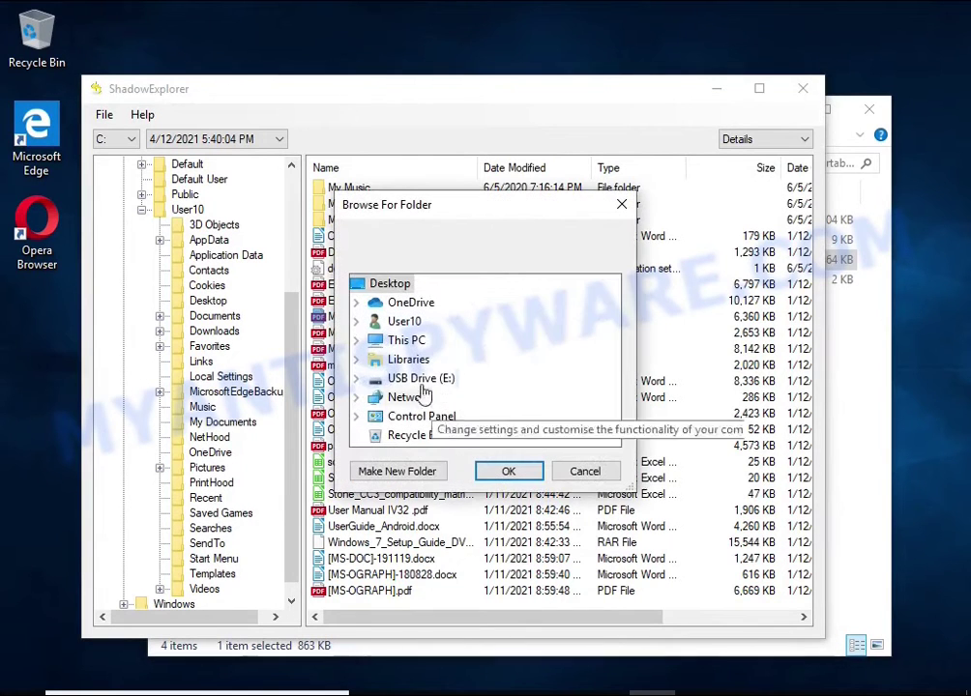
{"action": "left_click", "coordinate": [415, 378]}
{"action": "left_click", "coordinate": [508, 470]}
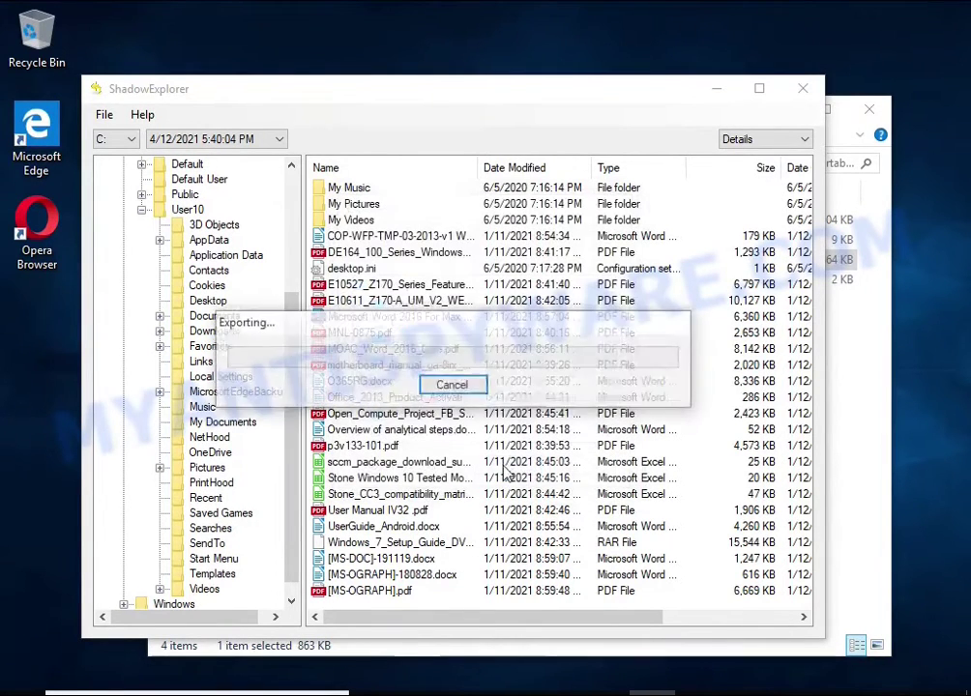
- Export UserGuide_Android.docx from the Documents shadow copy to USB Drive (E:)
{"action": "left_click", "coordinate": [355, 543]}
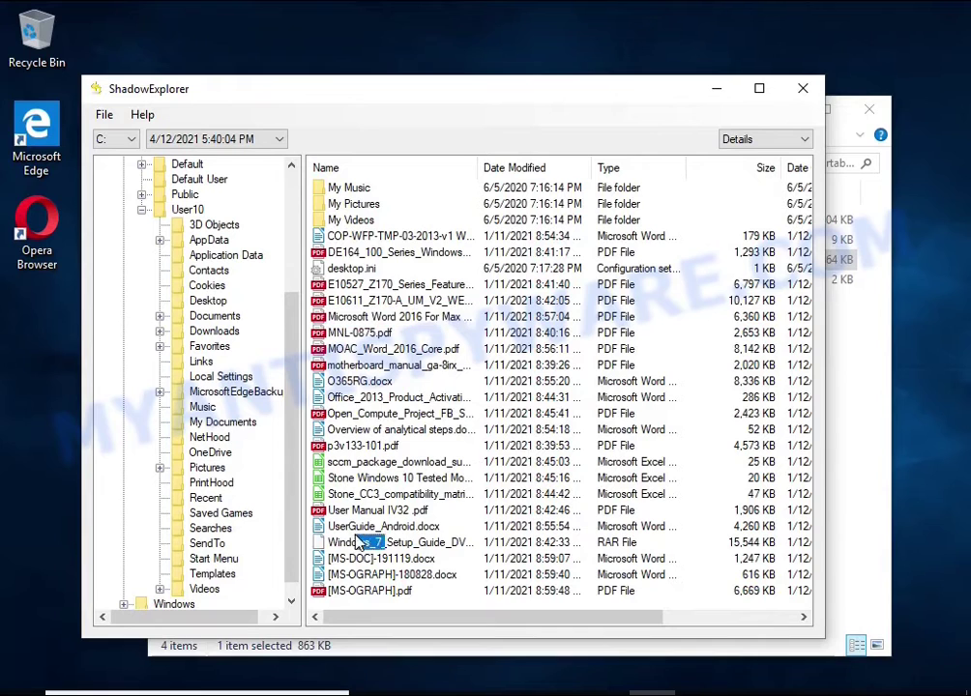
{"action": "left_click", "coordinate": [351, 528]}
{"action": "right_click", "coordinate": [353, 530]}
{"action": "left_click", "coordinate": [402, 540]}
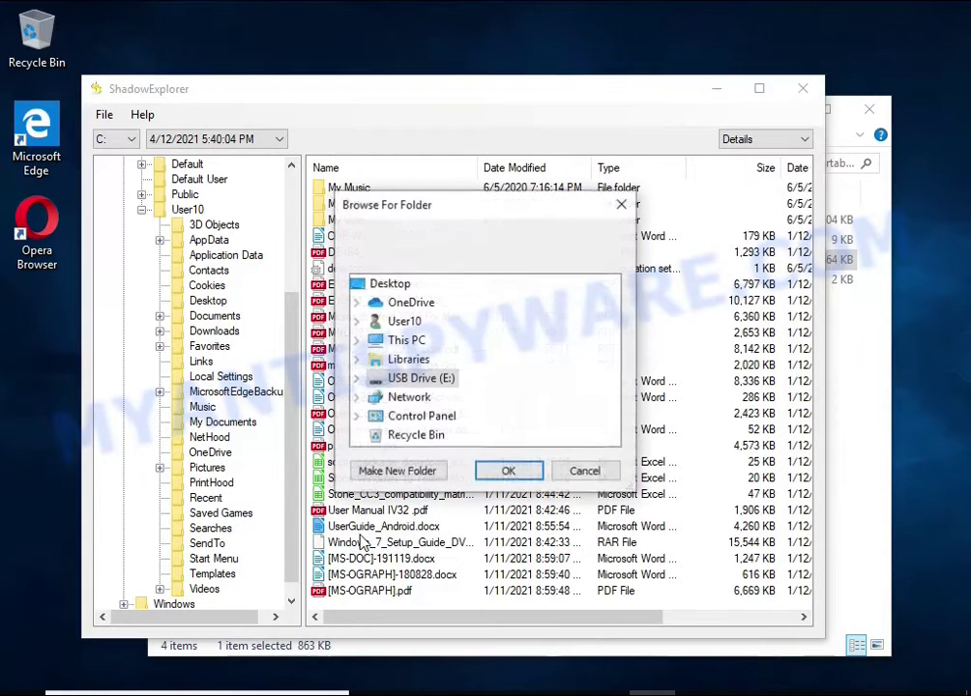
{"action": "left_click", "coordinate": [505, 469]}
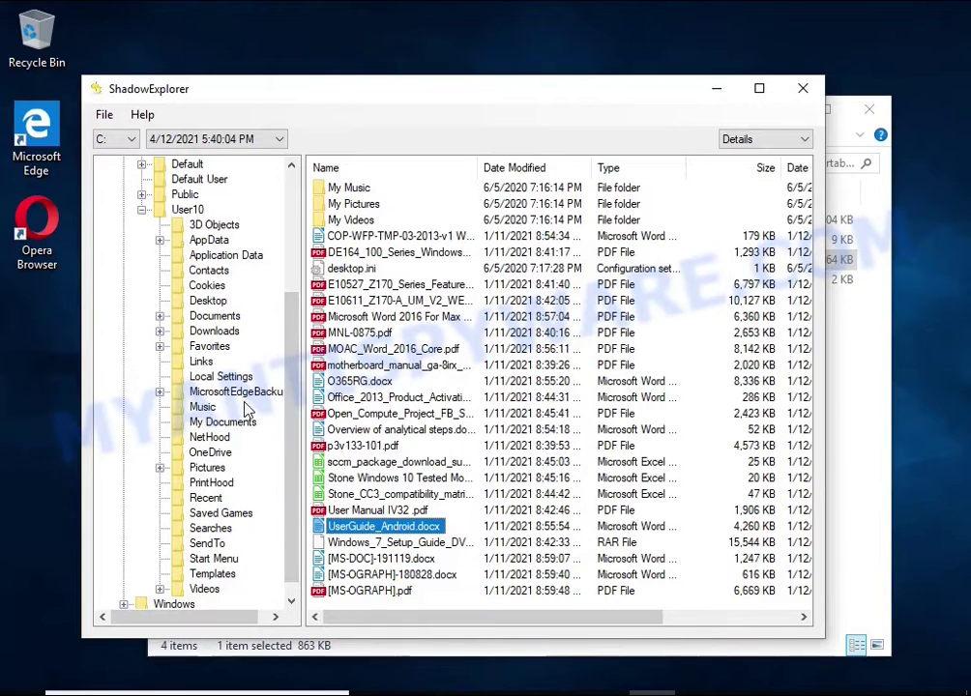
- Export Chrysanthemum.jpg from the Pictures folder of the shadow copy to USB Drive (E:)
{"action": "left_click", "coordinate": [207, 469]}
{"action": "left_click", "coordinate": [346, 302]}
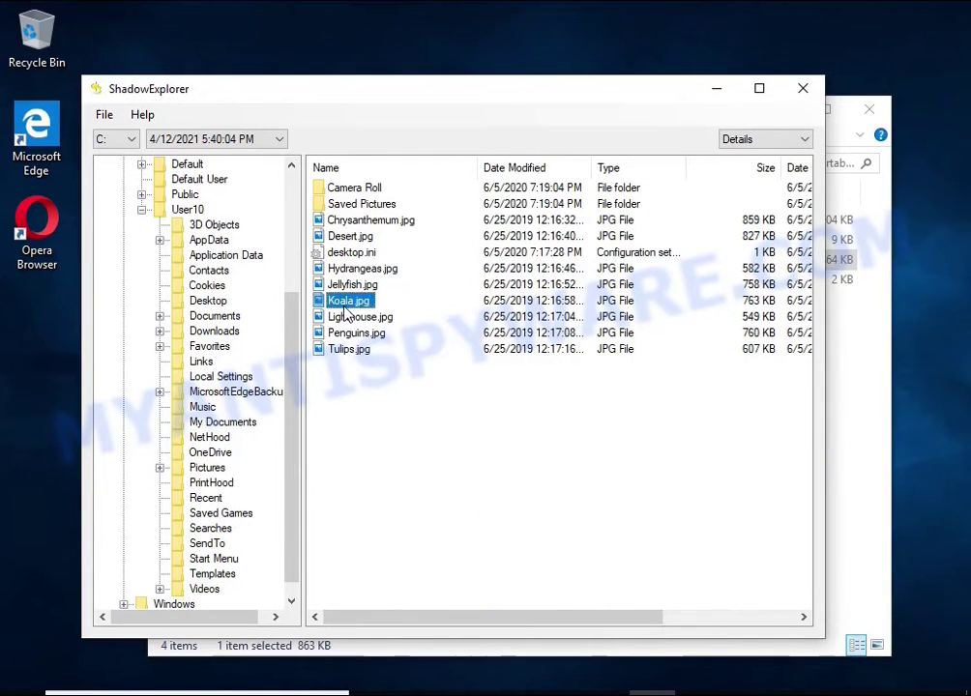
{"action": "left_click", "coordinate": [363, 220]}
{"action": "right_click", "coordinate": [368, 221]}
{"action": "left_click", "coordinate": [397, 233]}
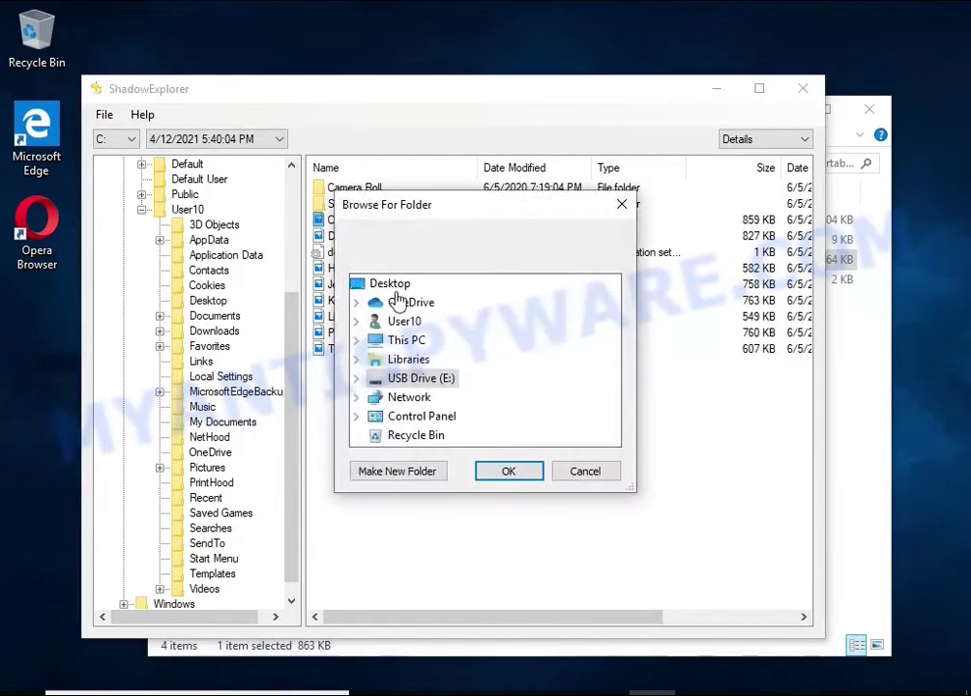
{"action": "left_click", "coordinate": [500, 472]}
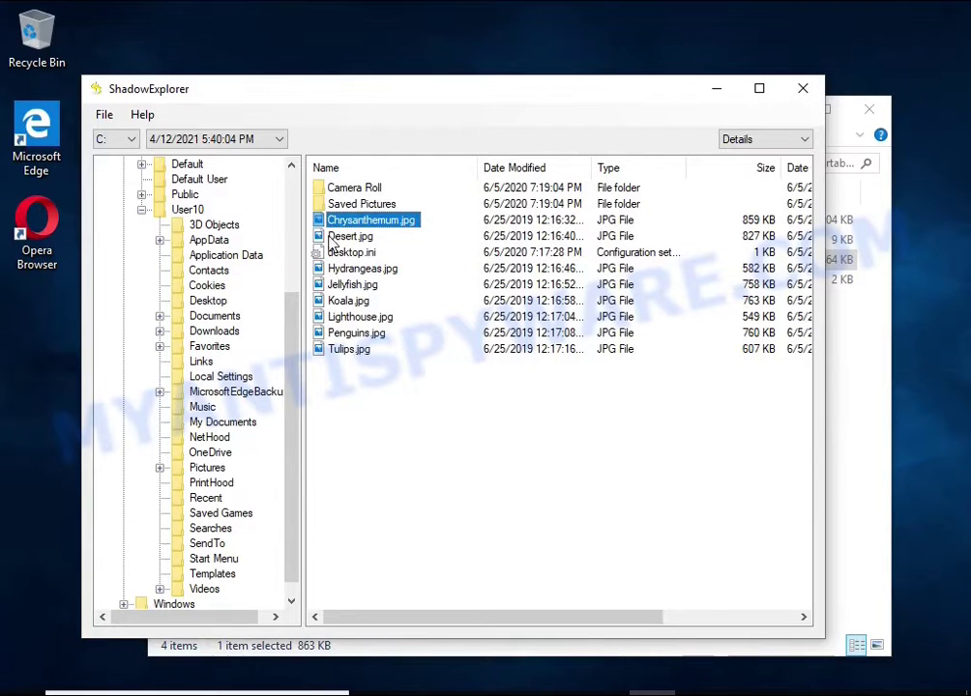
- Export Desert.jpg from the Pictures folder of the shadow copy to USB Drive (E:) and close ShadowExplorer
{"action": "right_click", "coordinate": [330, 239]}
{"action": "left_click", "coordinate": [382, 245]}
{"action": "left_click", "coordinate": [500, 473]}
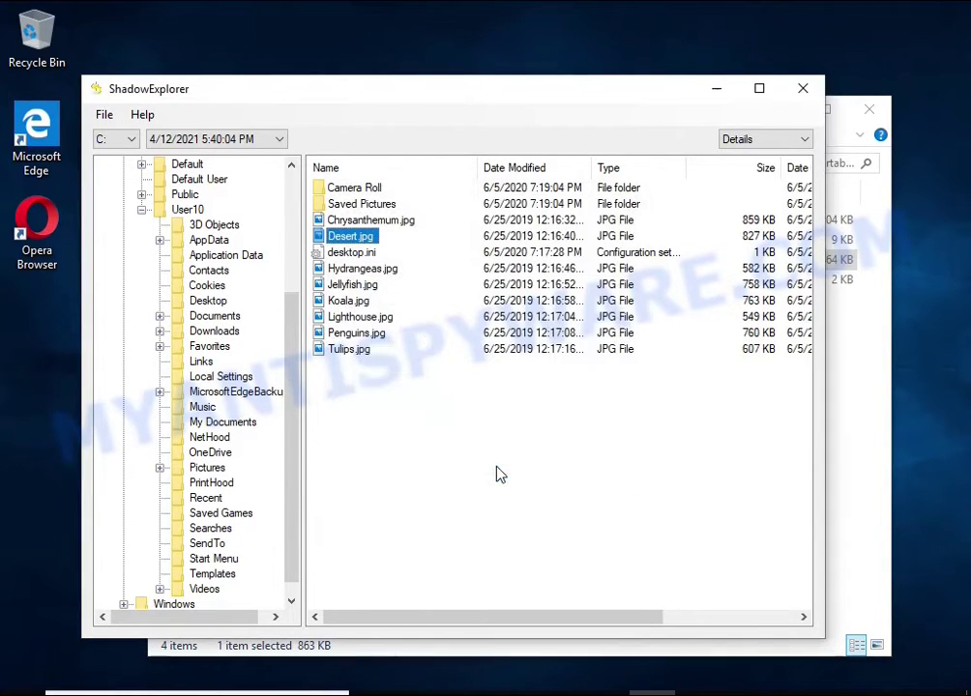
{"action": "left_click", "coordinate": [802, 88]}
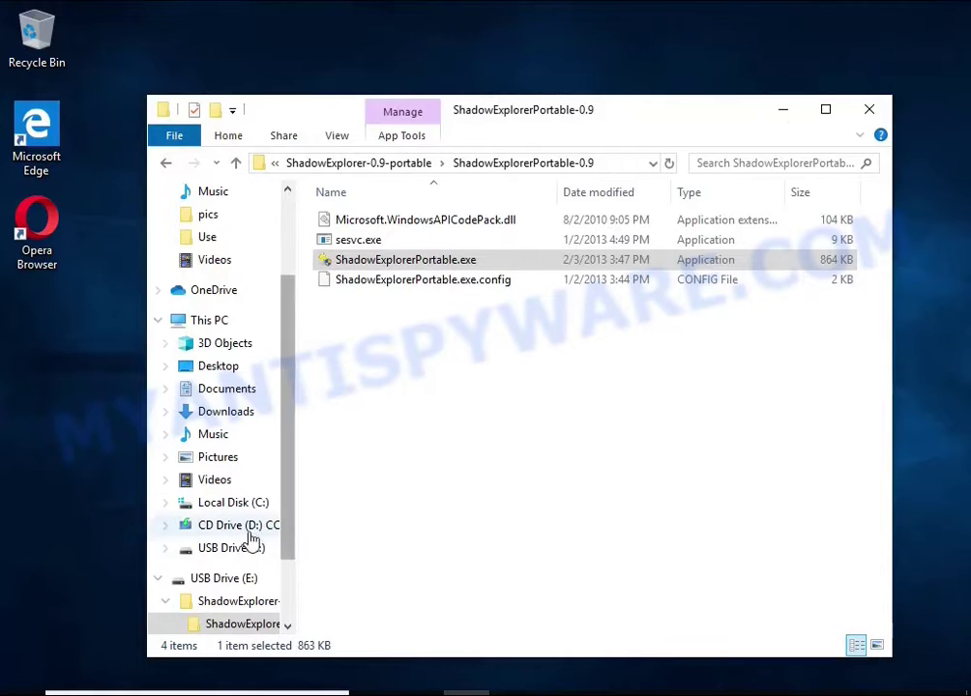
- Open the exported UserGuide_Android.docx from USB Drive (E:), dismiss the Tip of the Day and look through its pages
{"action": "left_click", "coordinate": [227, 578]}
{"action": "left_click", "coordinate": [387, 238]}
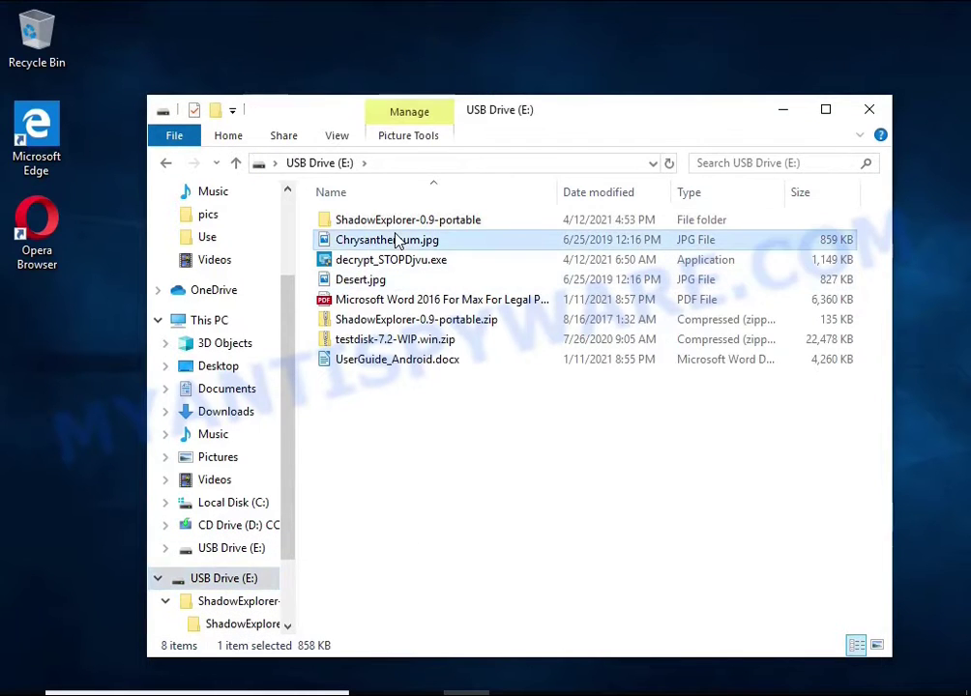
{"action": "left_click", "coordinate": [408, 282]}
{"action": "left_click", "coordinate": [416, 300]}
{"action": "double_click", "coordinate": [420, 361]}
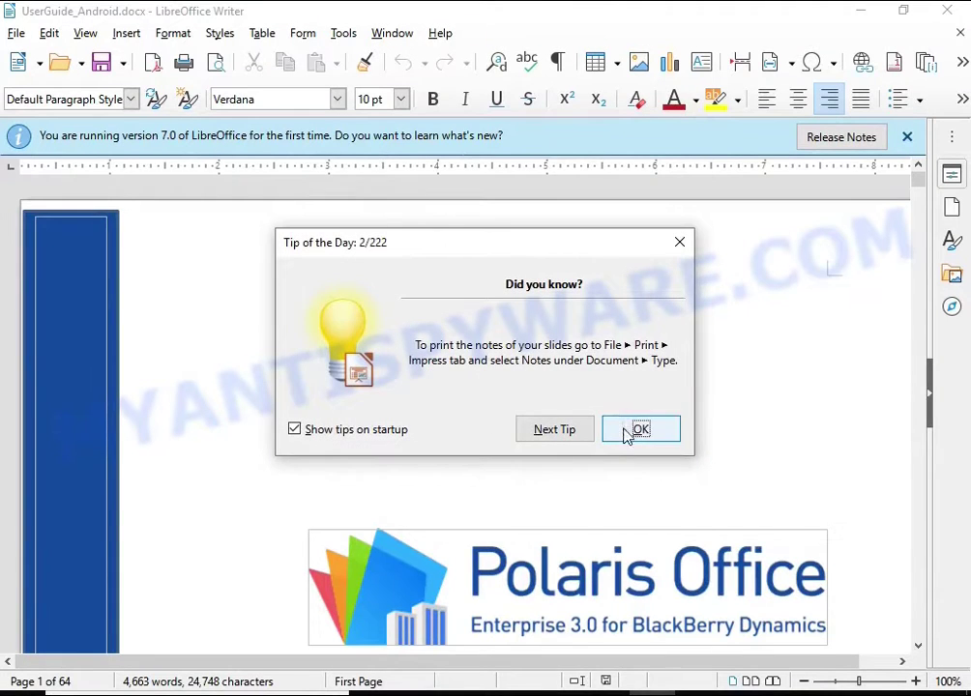
{"action": "left_click", "coordinate": [624, 431]}
{"action": "scroll", "coordinate": [650, 363], "scroll_direction": "down", "scroll_amount": 10}
{"action": "scroll", "coordinate": [613, 353], "scroll_direction": "down", "scroll_amount": 10}
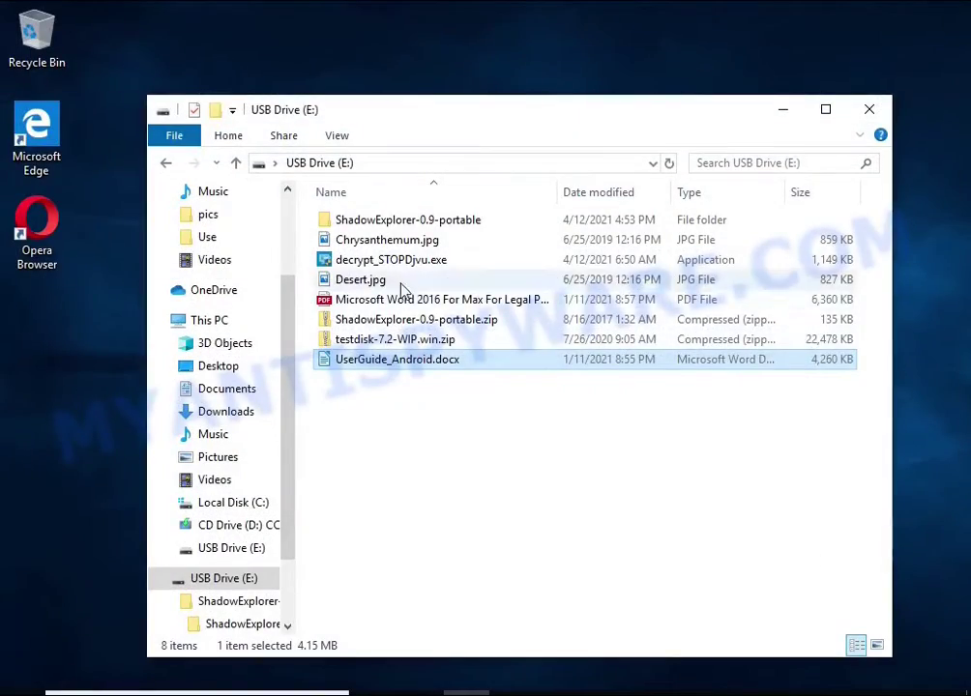
- Open the exported "Microsoft Word 2016 For Max" PDF on USB Drive (E:) and look through its pages
{"action": "left_click", "coordinate": [404, 302]}
{"action": "double_click", "coordinate": [405, 302]}
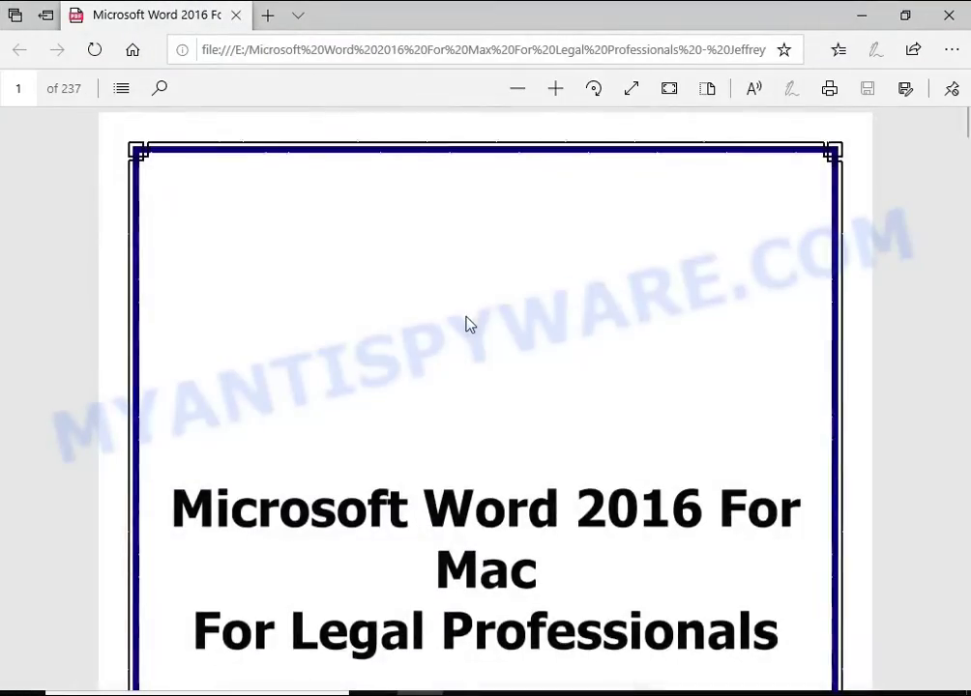
{"action": "scroll", "coordinate": [466, 323], "scroll_direction": "down", "scroll_amount": 5}
{"action": "scroll", "coordinate": [493, 311], "scroll_direction": "down", "scroll_amount": 10}
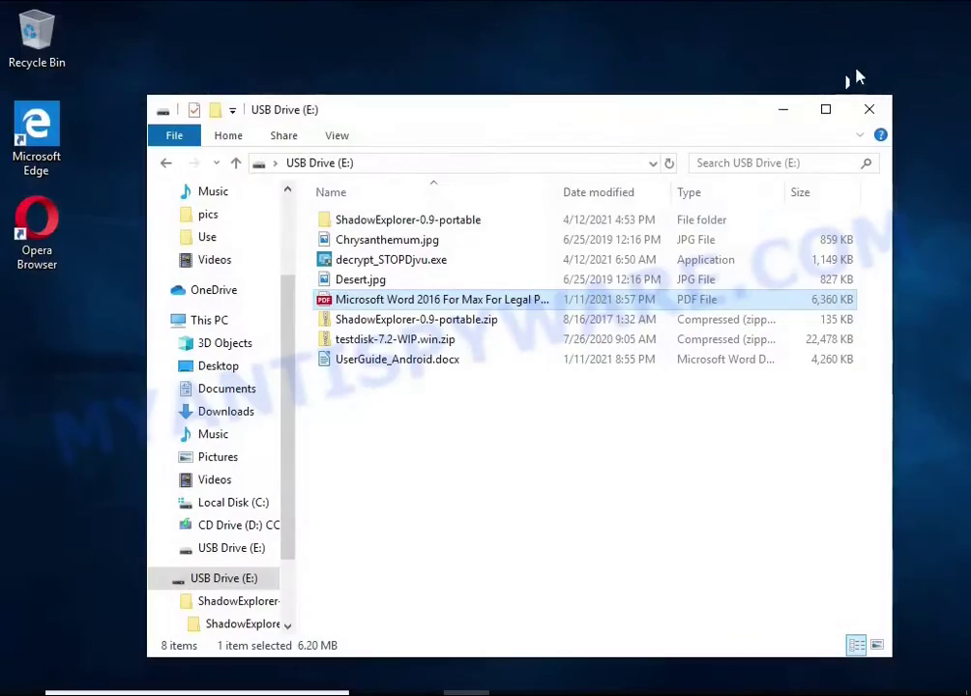
- View the exported Desert.jpg and Chrysanthemum.jpg in Photos, and close the USB Drive (E:) folder window
{"action": "double_click", "coordinate": [408, 280]}
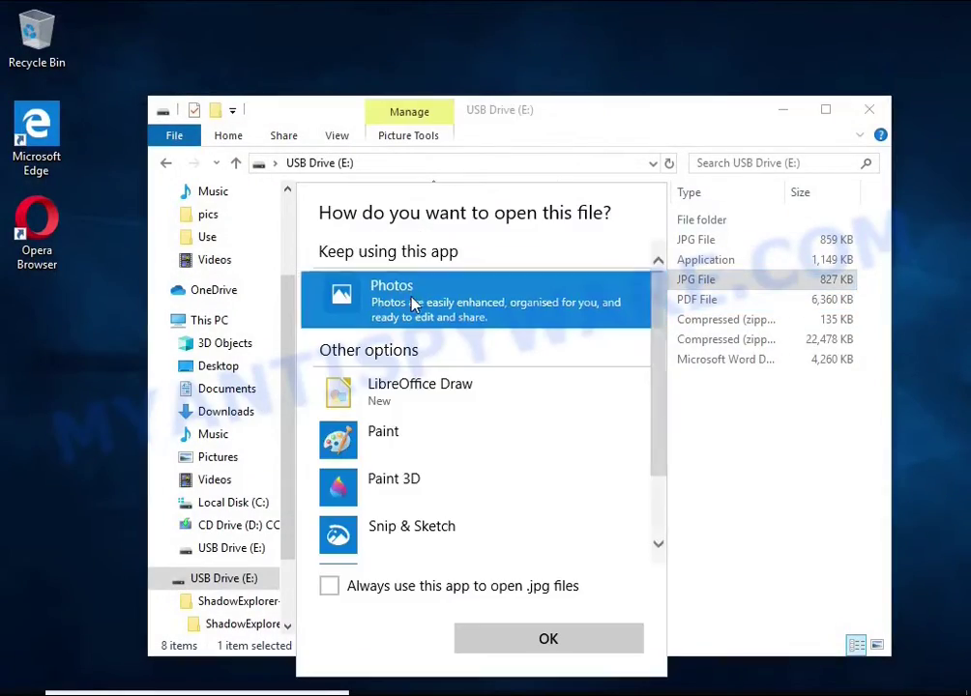
{"action": "double_click", "coordinate": [411, 286]}
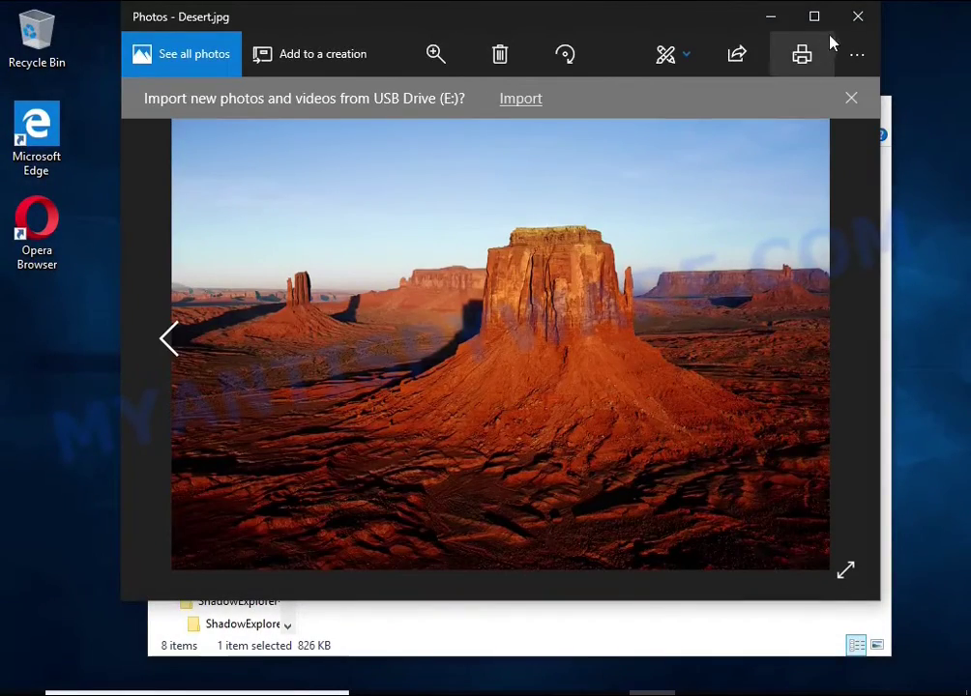
{"action": "left_click", "coordinate": [855, 34]}
{"action": "double_click", "coordinate": [411, 300]}
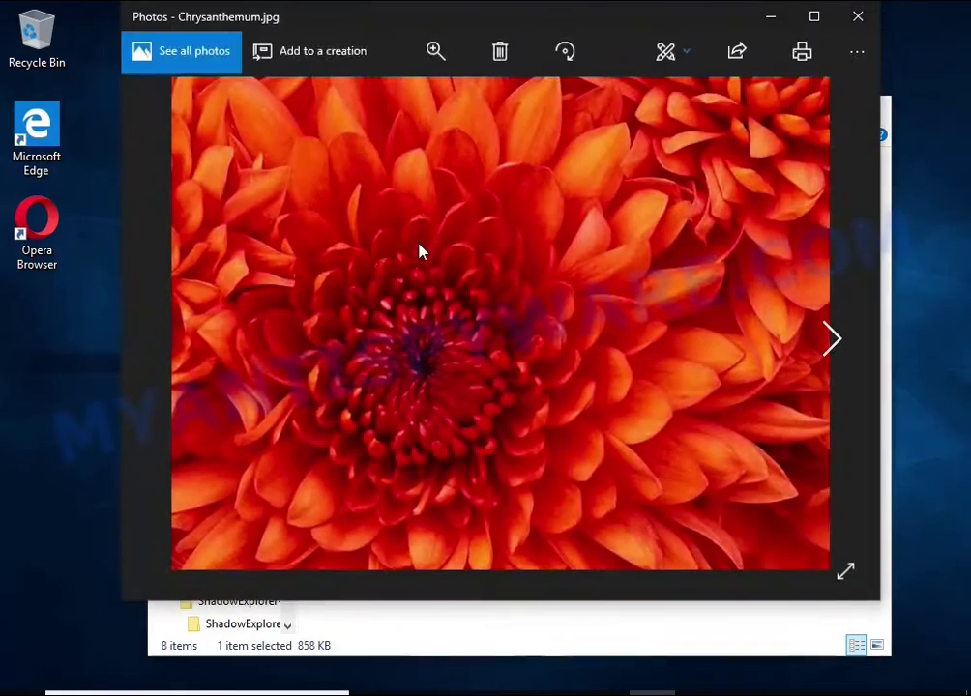
{"action": "left_click", "coordinate": [855, 17]}
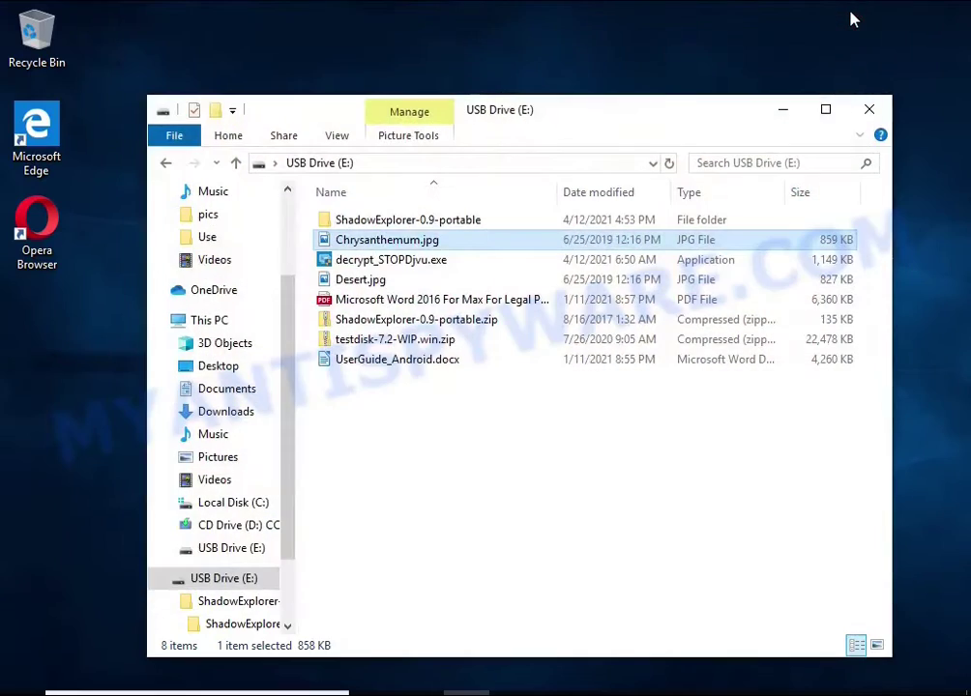
{"action": "left_click", "coordinate": [870, 109]}
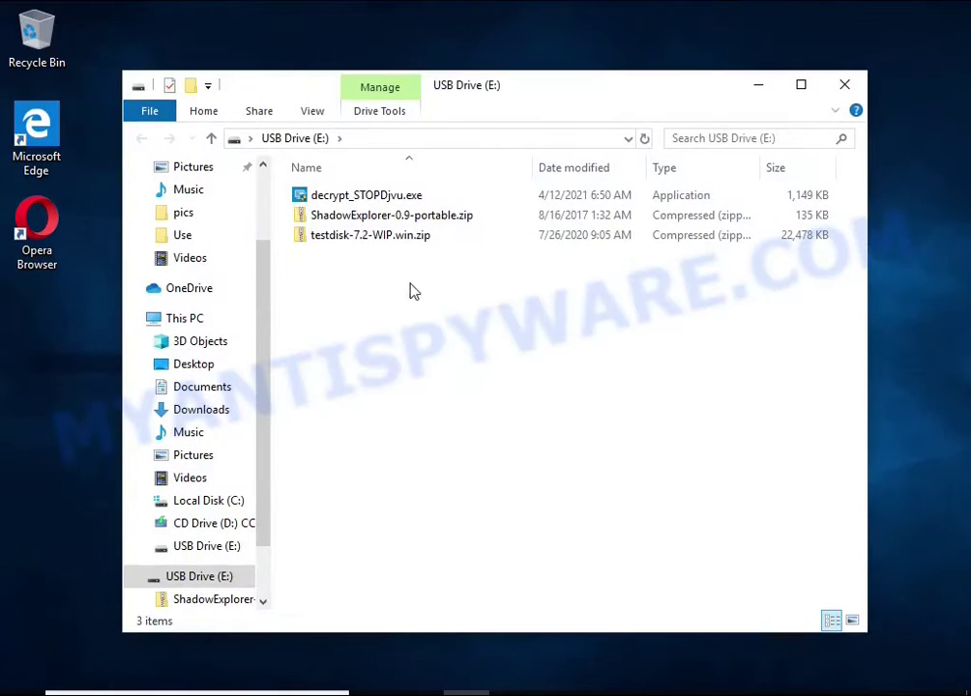
- Extract testdisk-7.2-WIP.win.zip on USB Drive (E:) to its own folder and close the original drive window
{"action": "left_click", "coordinate": [417, 239]}
{"action": "right_click", "coordinate": [476, 242]}
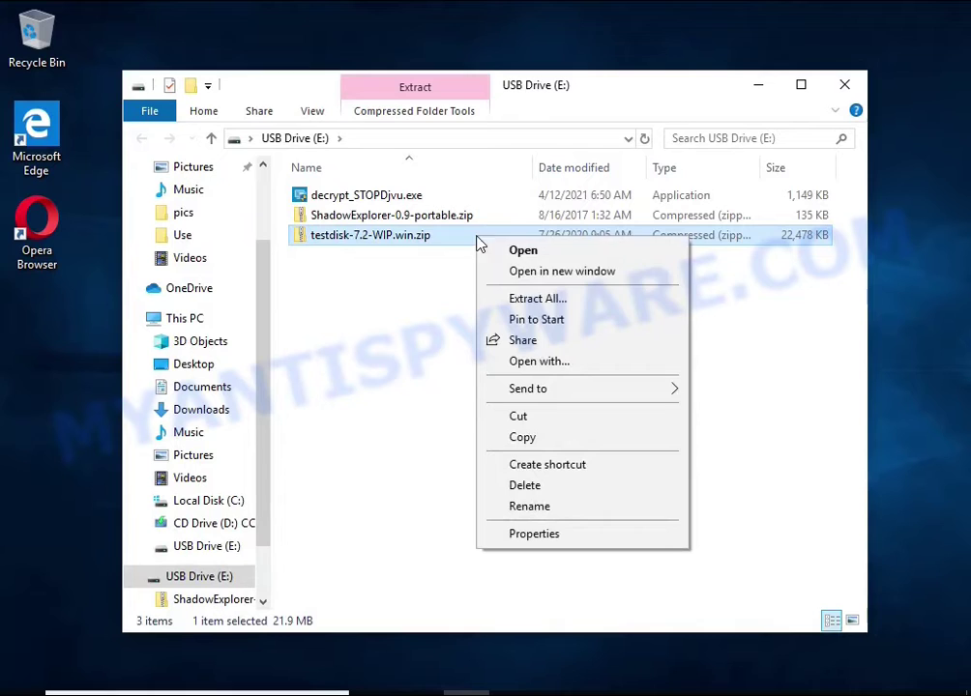
{"action": "left_click", "coordinate": [631, 305]}
{"action": "left_click", "coordinate": [662, 537]}
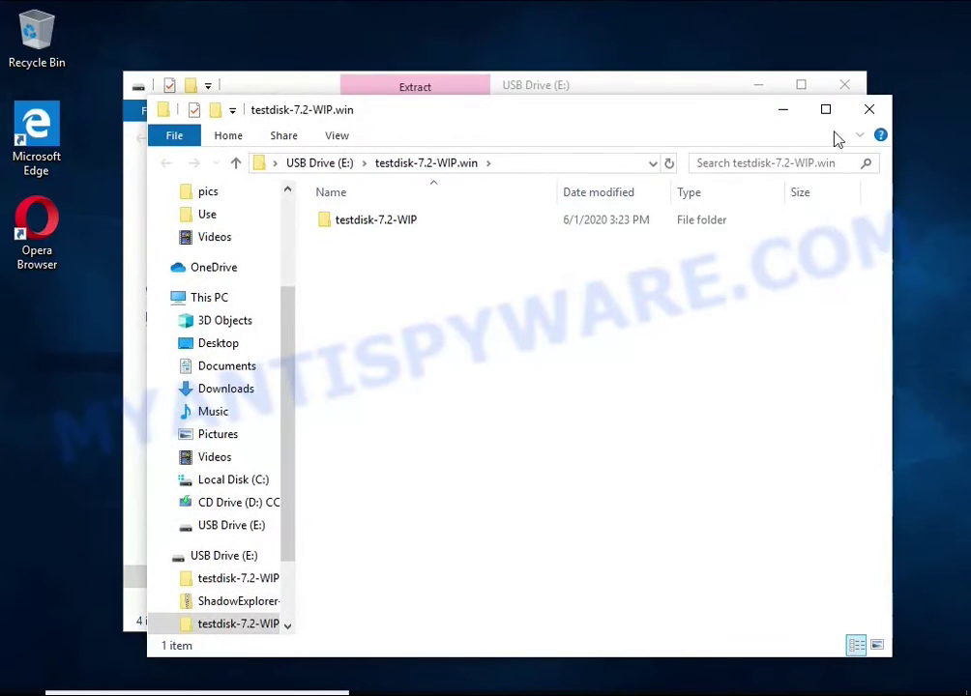
{"action": "left_click", "coordinate": [844, 84]}
- Run qphotorec_win.exe from the testdisk-7.2-WIP folder, shrink the QPhotoRec window and close the folder window
{"action": "double_click", "coordinate": [446, 228]}
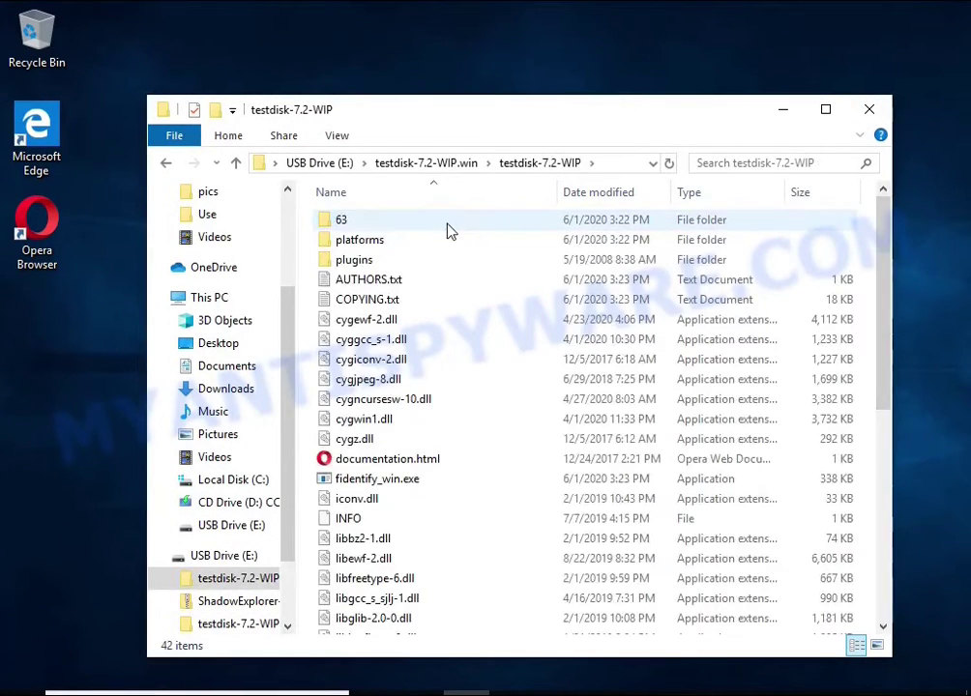
{"action": "scroll", "coordinate": [447, 230], "scroll_direction": "down", "scroll_amount": 7}
{"action": "left_click", "coordinate": [420, 446]}
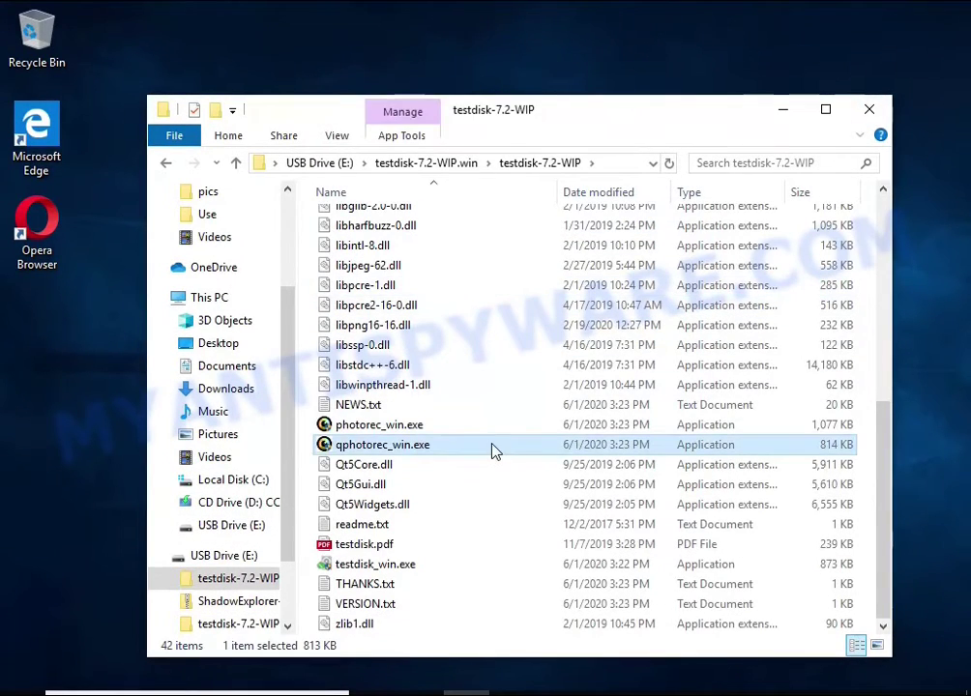
{"action": "double_click", "coordinate": [494, 452]}
{"action": "left_click", "coordinate": [419, 492]}
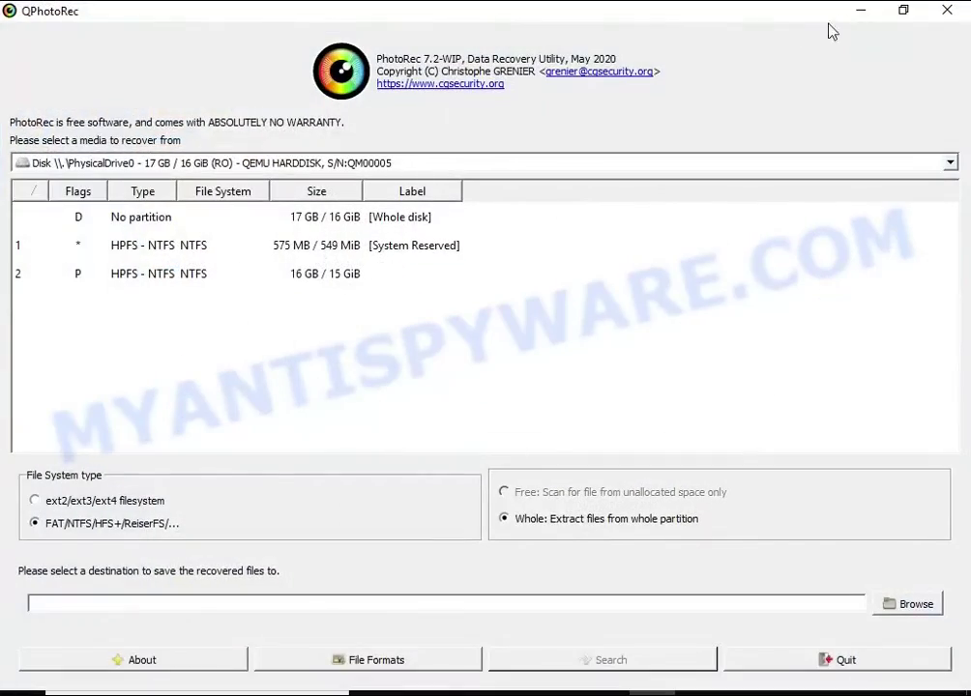
{"action": "double_click", "coordinate": [828, 27]}
{"action": "left_click", "coordinate": [860, 102]}
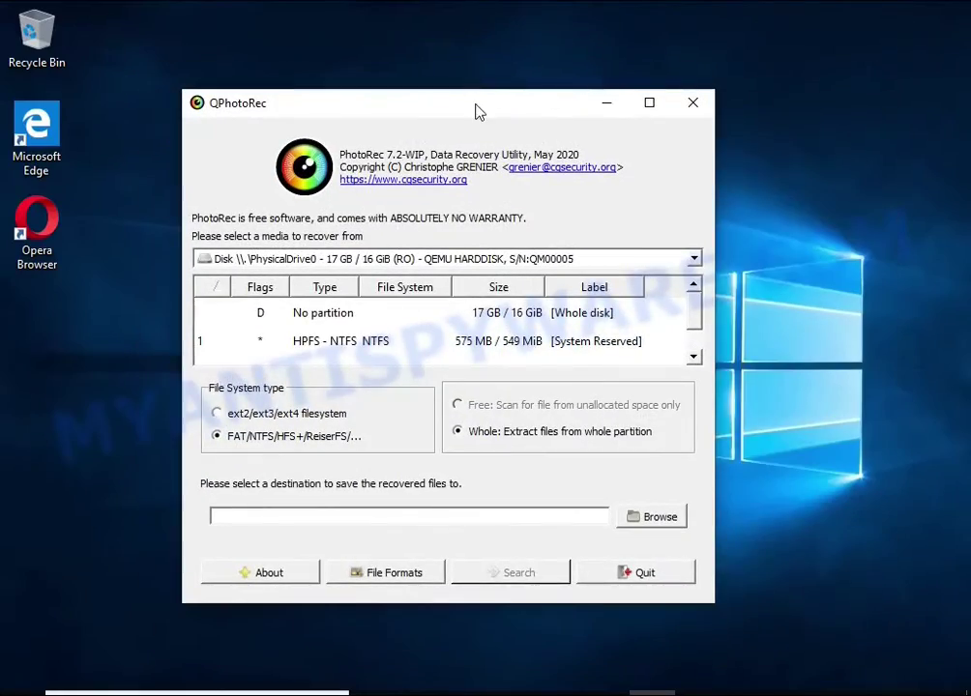
{"action": "left_click_drag", "start_coordinate": [475, 112], "coordinate": [521, 101]}
- Choose PhysicalDrive0 as the media to recover from and select its 16 GB NTFS partition
{"action": "left_click", "coordinate": [319, 248]}
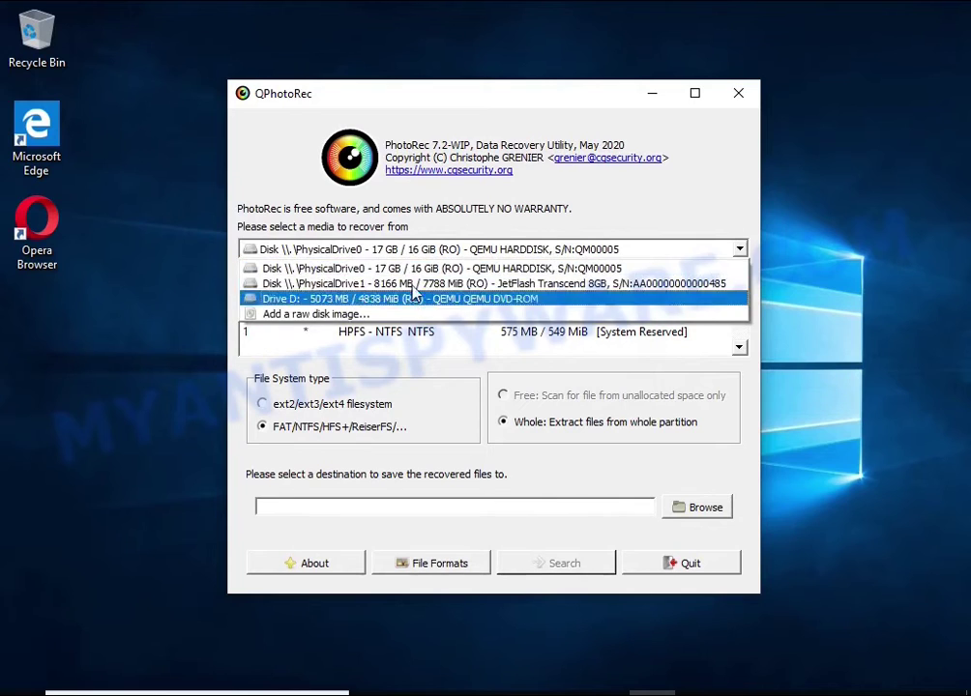
{"action": "left_click", "coordinate": [319, 269]}
{"action": "scroll", "coordinate": [406, 334], "scroll_direction": "down", "scroll_amount": 1}
{"action": "left_click", "coordinate": [565, 350]}
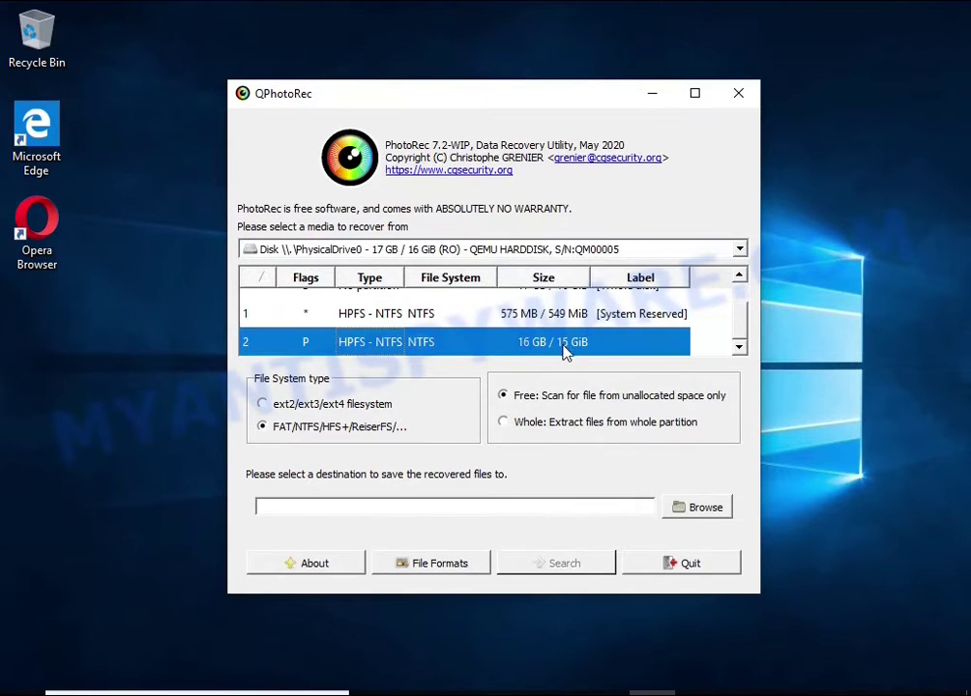
- Clear all file formats in QPhotoRec and choose the doc Microsoft Office Document format
{"action": "left_click", "coordinate": [415, 568]}
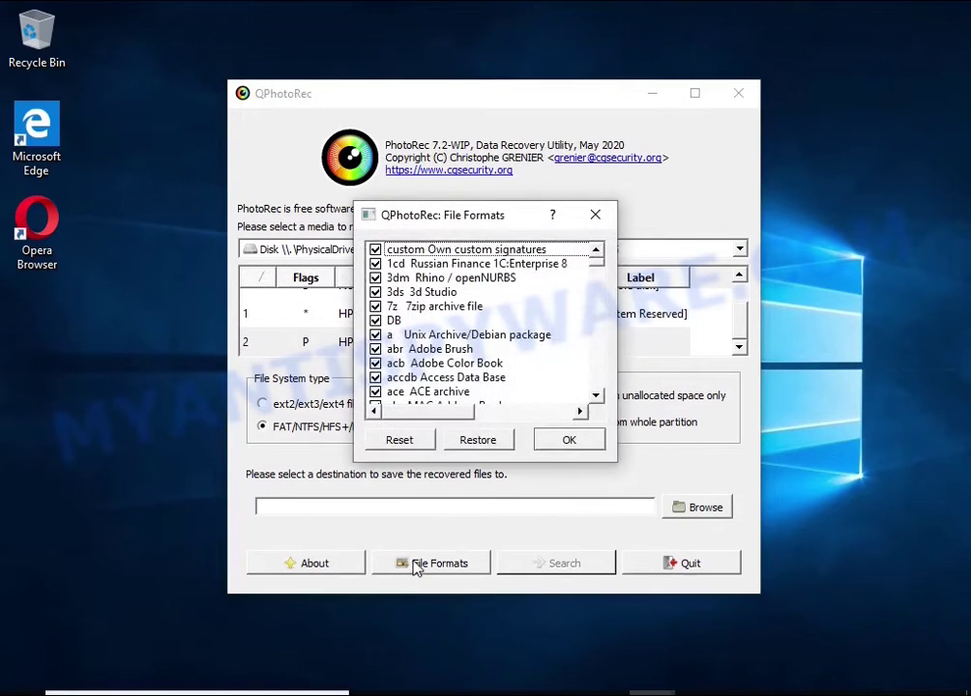
{"action": "left_click", "coordinate": [400, 440]}
{"action": "scroll", "coordinate": [440, 338], "scroll_direction": "down", "scroll_amount": 15}
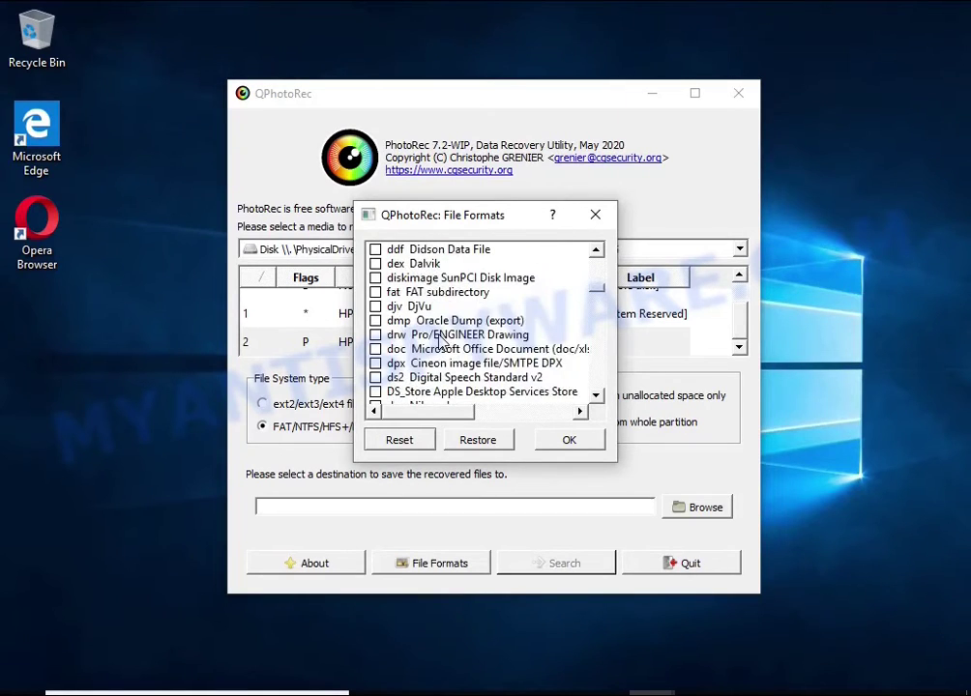
{"action": "scroll", "coordinate": [440, 339], "scroll_direction": "down", "scroll_amount": 1}
{"action": "left_click", "coordinate": [442, 307]}
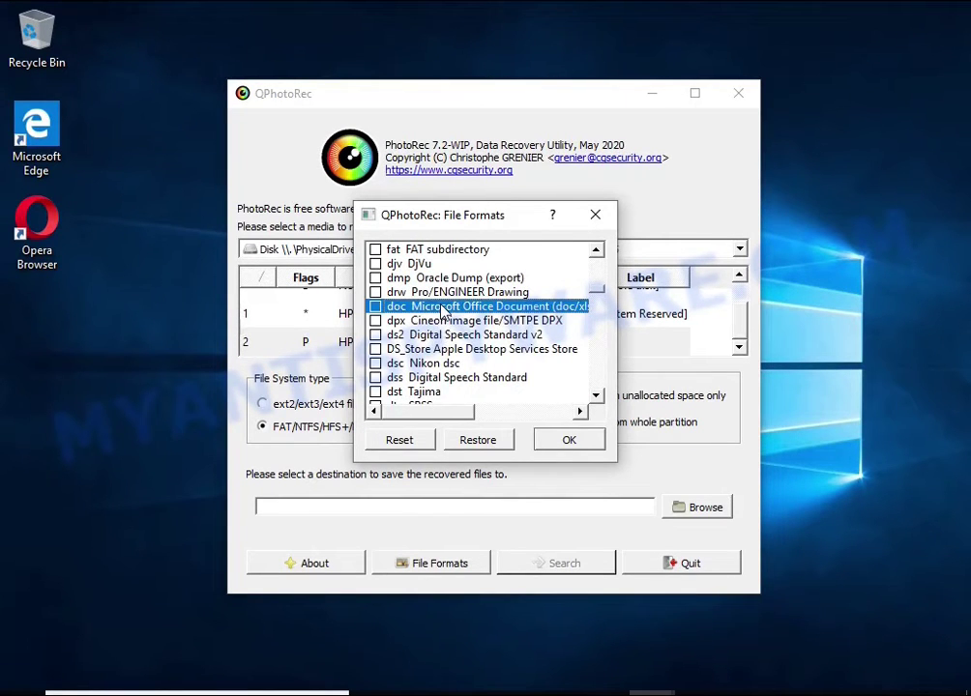
{"action": "left_click_drag", "start_coordinate": [448, 418], "coordinate": [378, 413]}
- Enable the jpg, pdf and zip file formats for the recovery
{"action": "scroll", "coordinate": [457, 350], "scroll_direction": "down", "scroll_amount": 6}
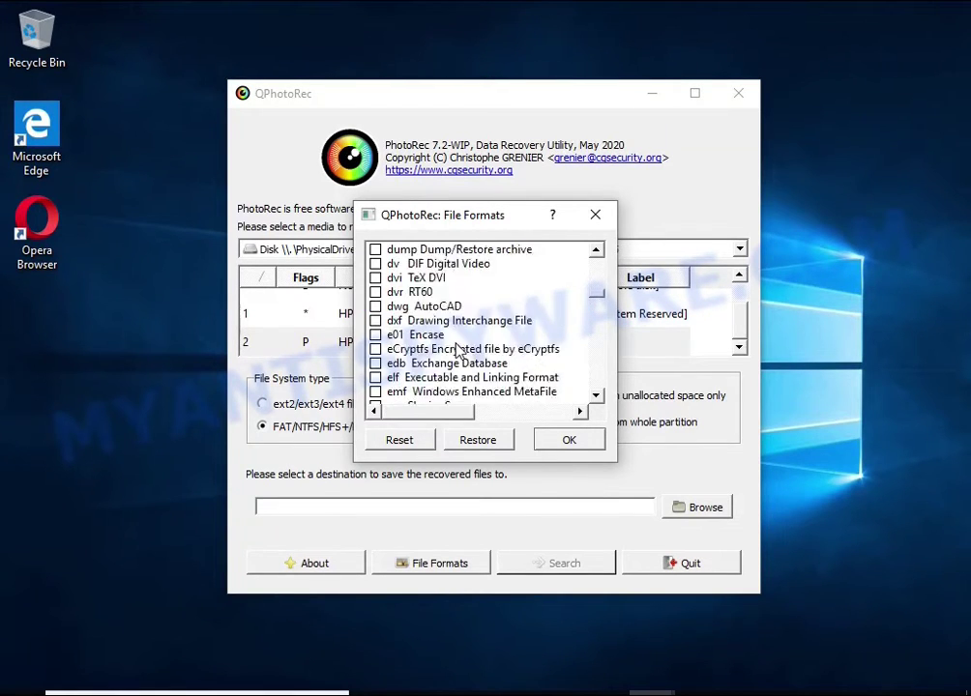
{"action": "scroll", "coordinate": [459, 350], "scroll_direction": "down", "scroll_amount": 15}
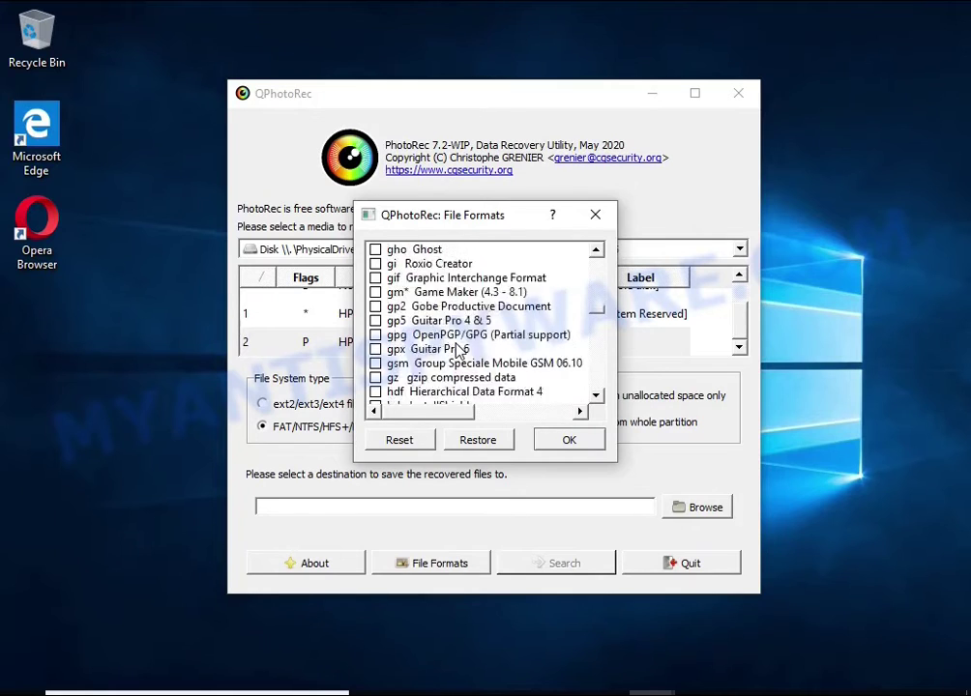
{"action": "scroll", "coordinate": [461, 346], "scroll_direction": "down", "scroll_amount": 1}
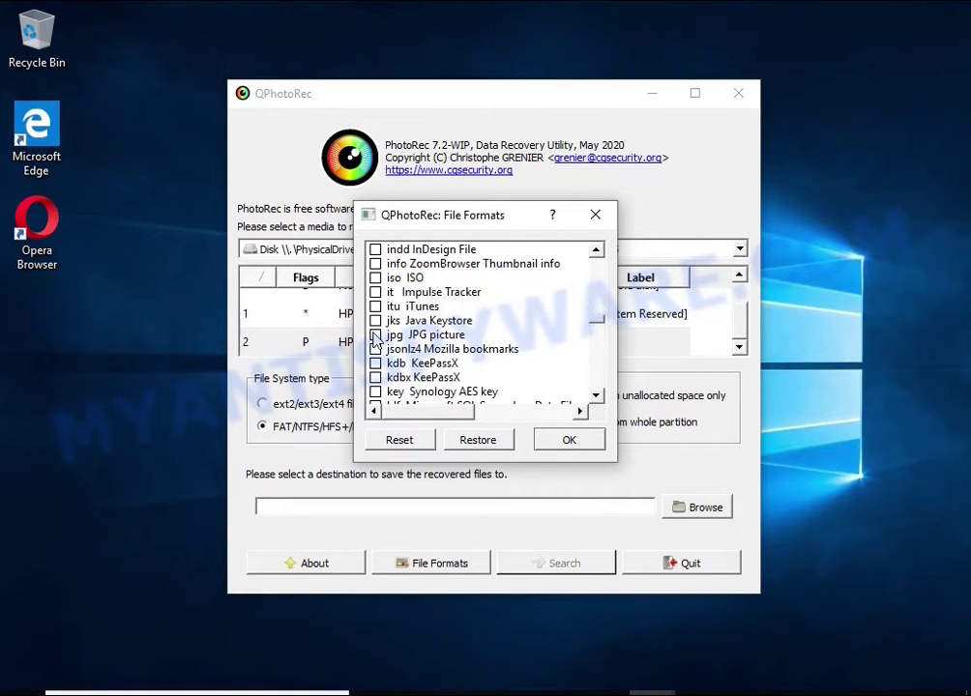
{"action": "scroll", "coordinate": [474, 345], "scroll_direction": "down", "scroll_amount": 20}
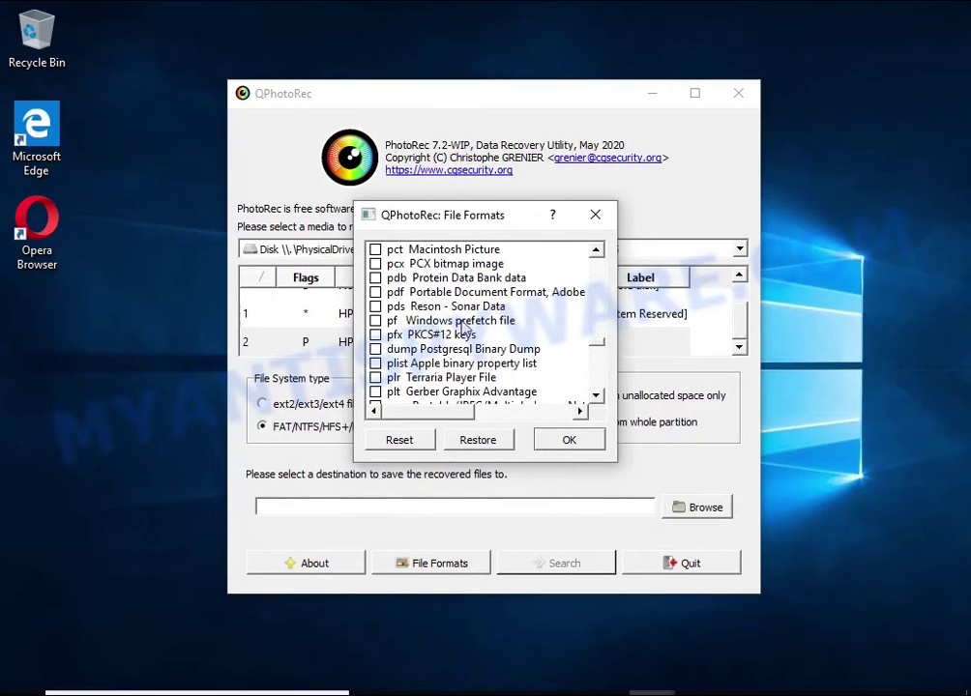
{"action": "scroll", "coordinate": [436, 319], "scroll_direction": "down", "scroll_amount": 20}
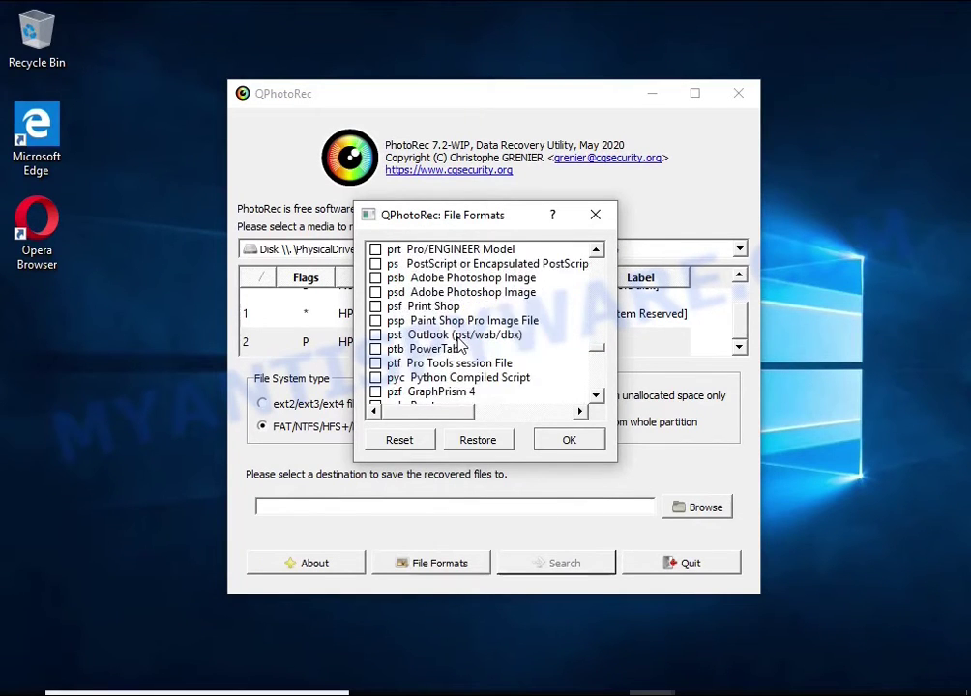
{"action": "scroll", "coordinate": [450, 334], "scroll_direction": "down", "scroll_amount": 5}
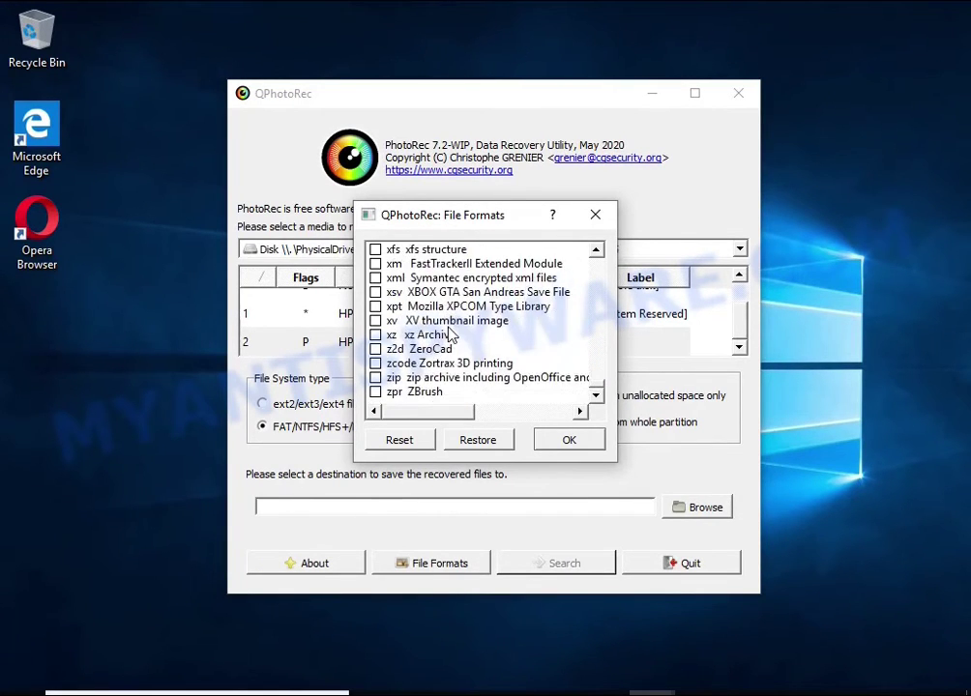
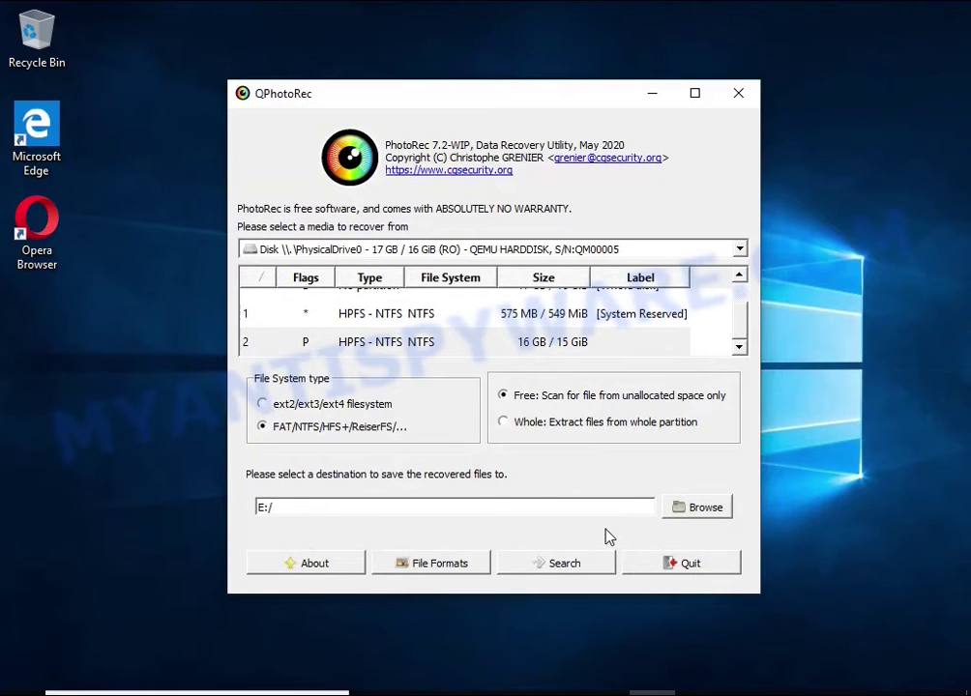
- Run the recovery search on the partition's unallocated space with E:/ as the destination, and quit QPhotoRec once it completes
{"action": "left_click", "coordinate": [565, 563]}
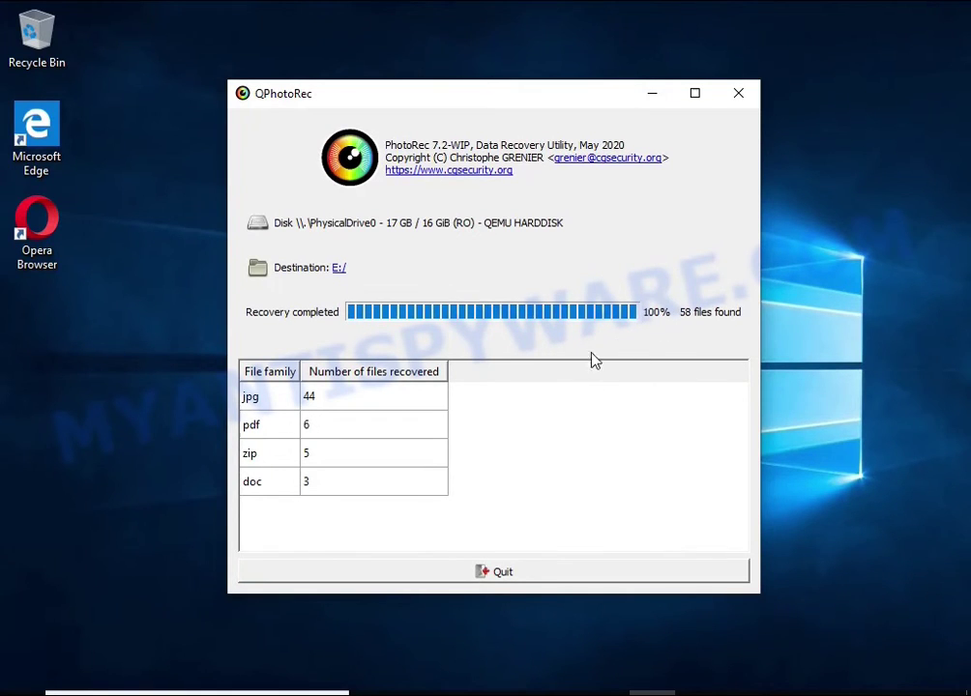
{"action": "left_click", "coordinate": [503, 572]}
- Open the recup_dir.1 folder on USB Drive (E:) in a new File Explorer window and sort its files by size, largest first
{"action": "key", "text": "super+e"}
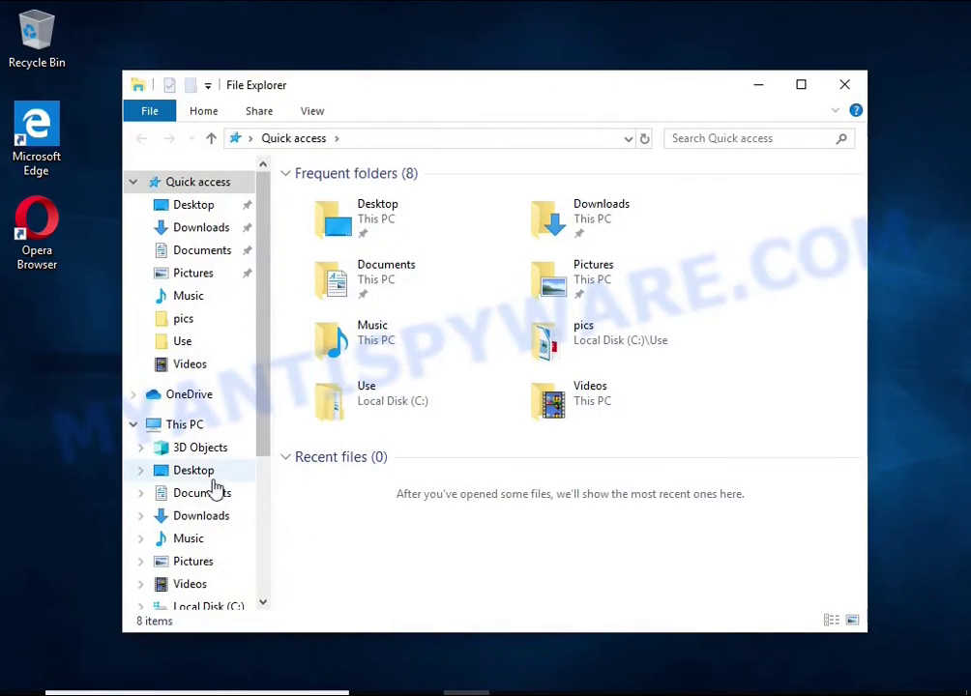
{"action": "scroll", "coordinate": [191, 541], "scroll_direction": "down", "scroll_amount": 2}
{"action": "left_click", "coordinate": [193, 524]}
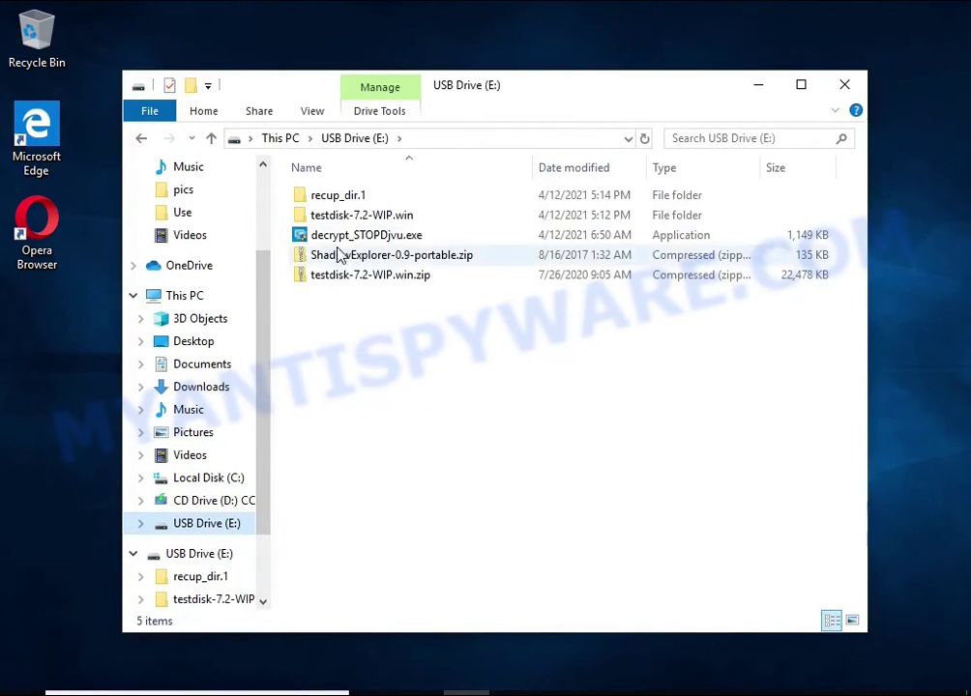
{"action": "left_click", "coordinate": [352, 206]}
{"action": "double_click", "coordinate": [352, 206]}
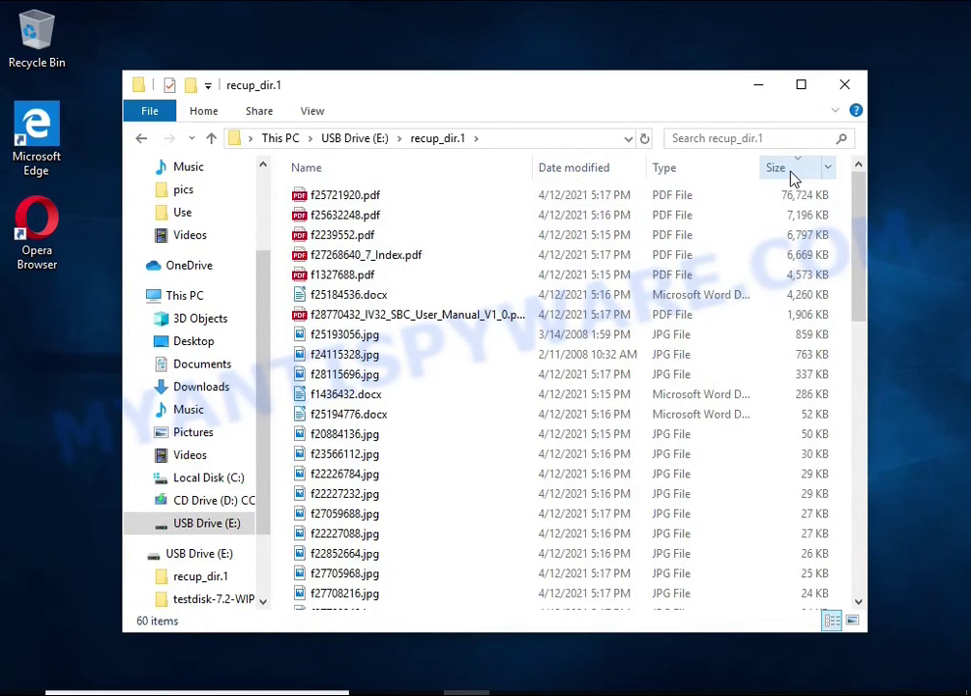
- Check the recovered PDF f28770432_IV32_SBC_User_Manual_V1_0 by reading through its first pages, and close it
{"action": "double_click", "coordinate": [470, 316]}
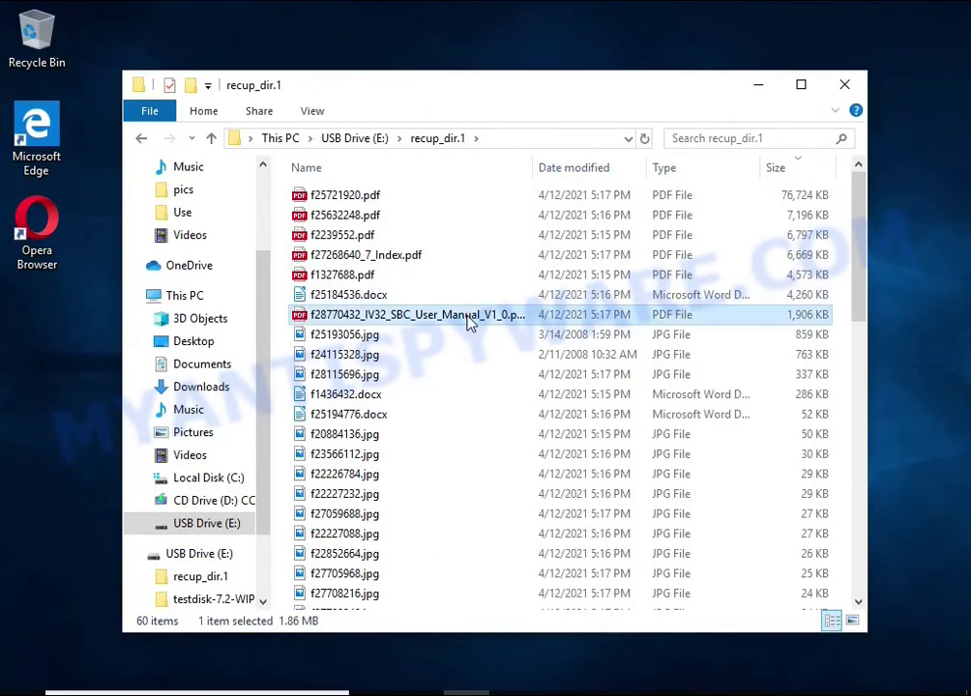
{"action": "scroll", "coordinate": [527, 305], "scroll_direction": "down", "scroll_amount": 10}
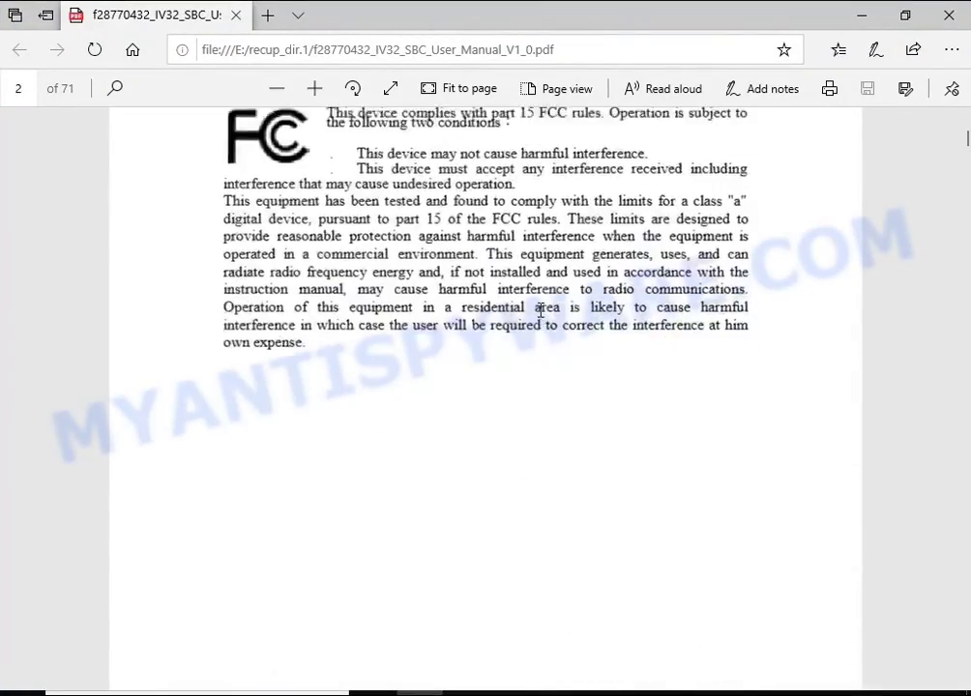
{"action": "left_click", "coordinate": [949, 15]}
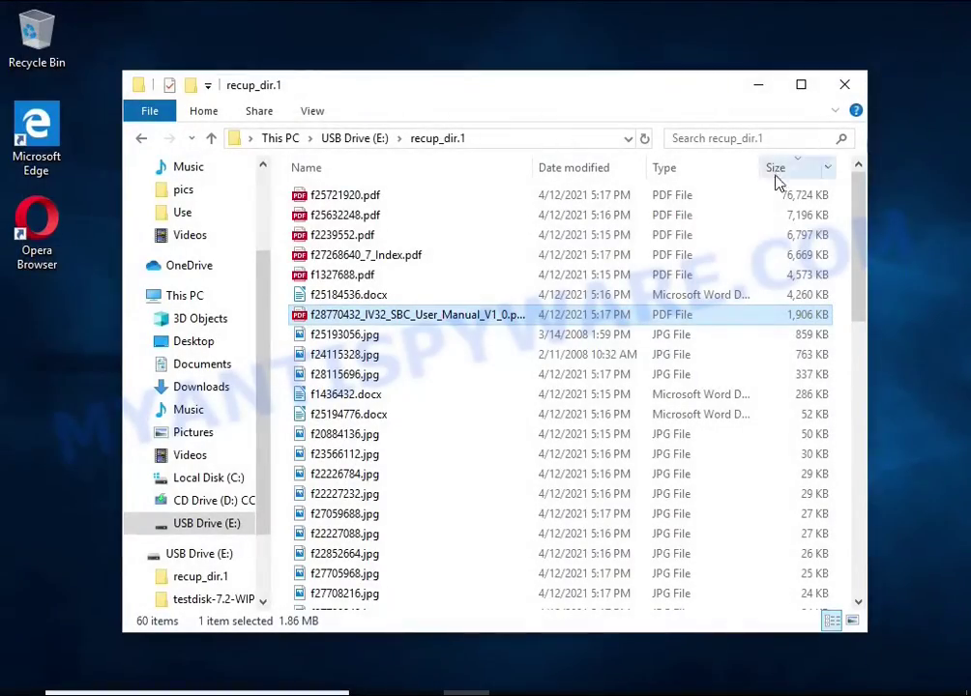
- View the recovered pictures f25193056.jpg and f24115328.jpg one after the other, closing each
{"action": "double_click", "coordinate": [431, 336]}
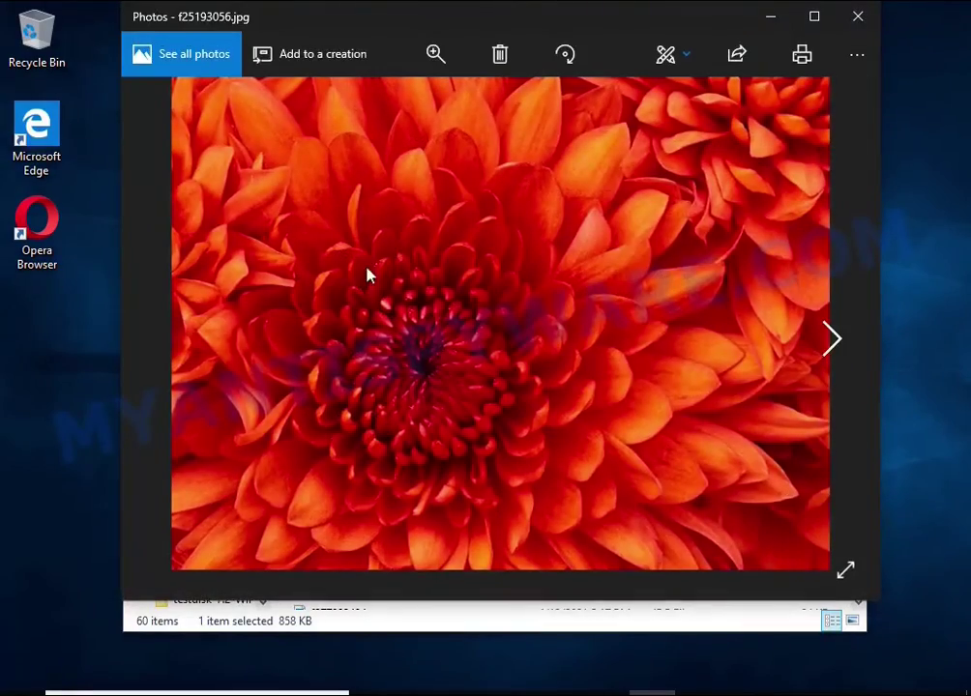
{"action": "left_click", "coordinate": [855, 17]}
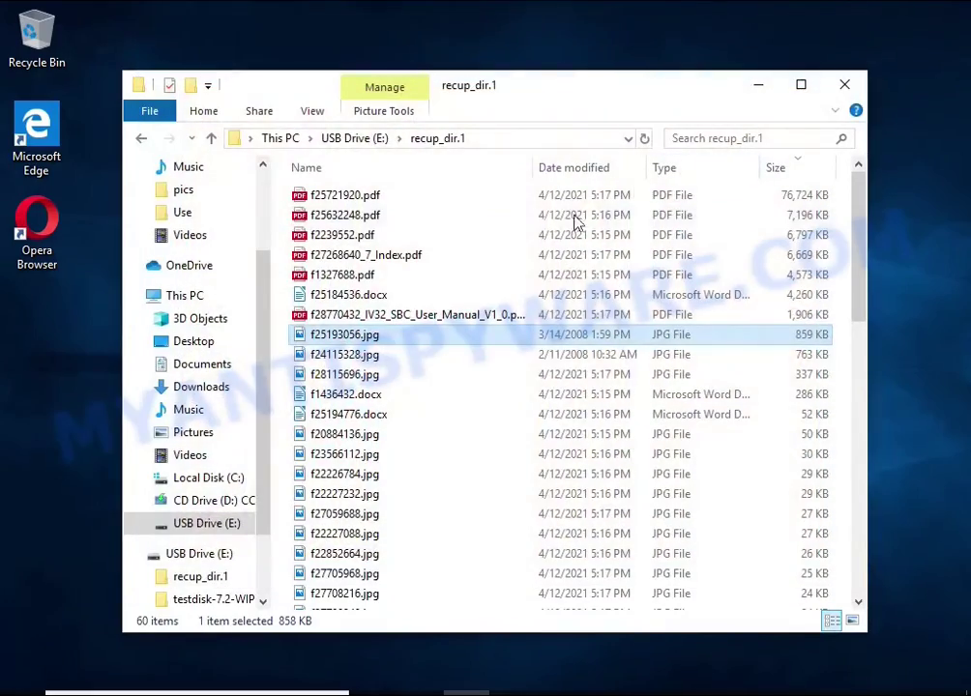
{"action": "double_click", "coordinate": [396, 366]}
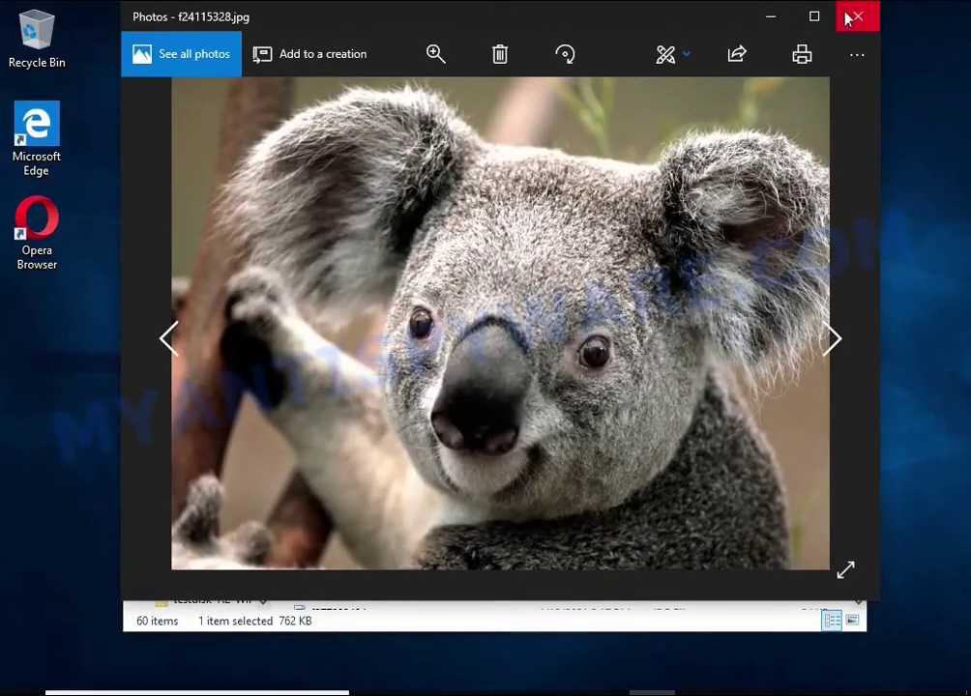
{"action": "left_click", "coordinate": [846, 15]}
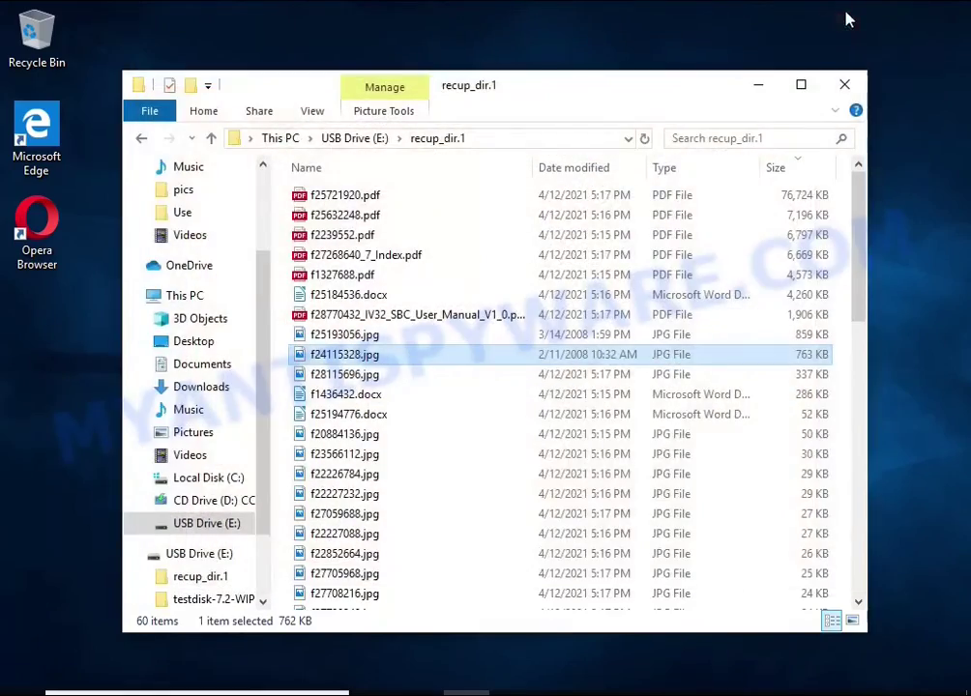
- Open the recovered document f1436432.docx, dismiss the tip of the day, read through its pages and close it
{"action": "double_click", "coordinate": [412, 395]}
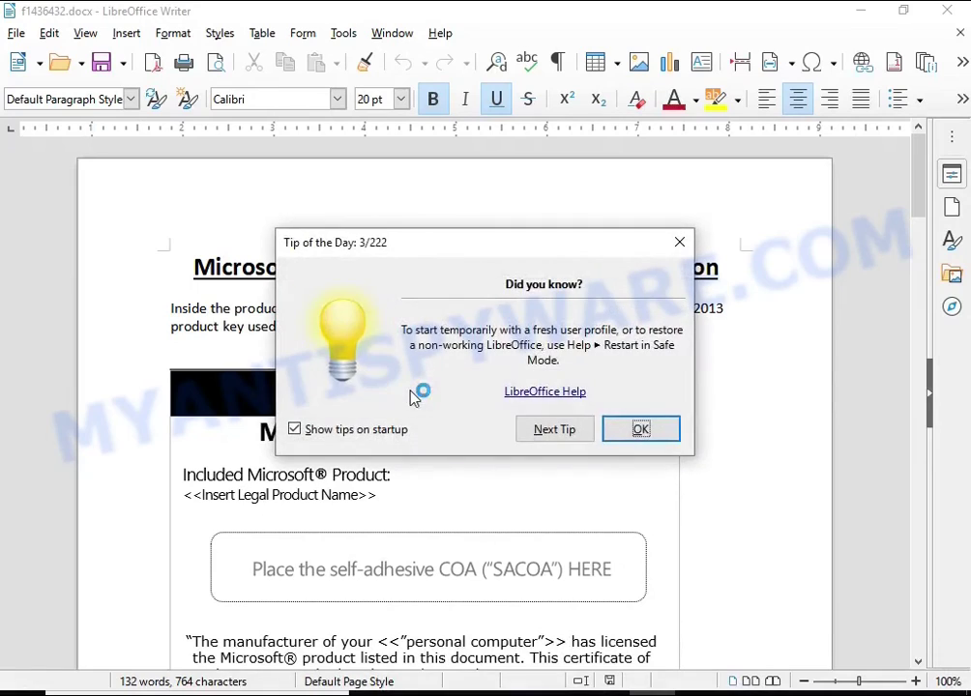
{"action": "left_click", "coordinate": [641, 429]}
{"action": "scroll", "coordinate": [292, 280], "scroll_direction": "down", "scroll_amount": 5}
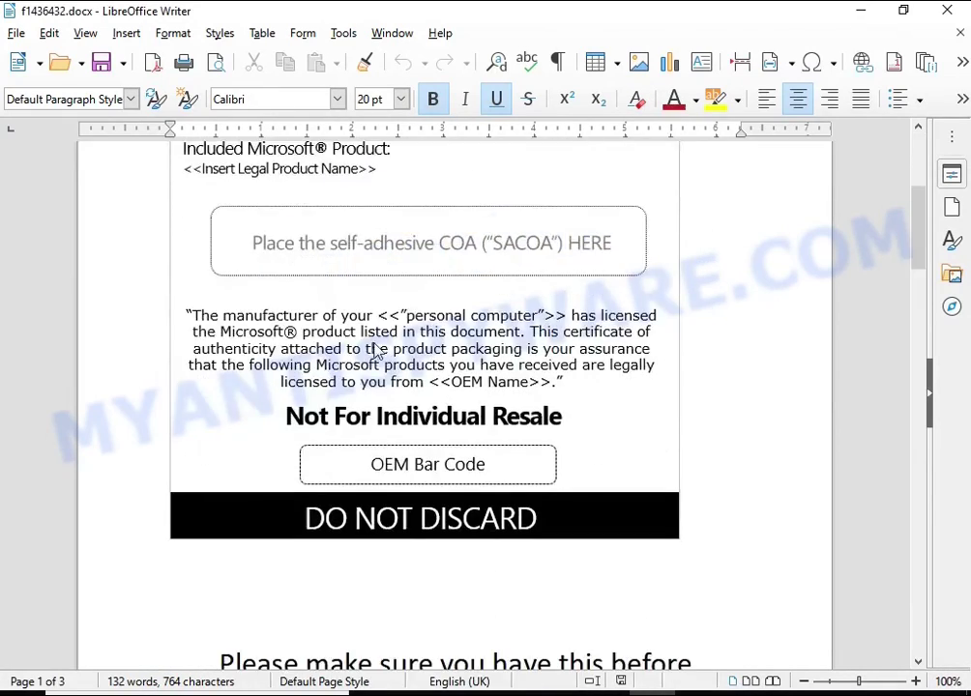
{"action": "scroll", "coordinate": [346, 513], "scroll_direction": "down", "scroll_amount": 5}
{"action": "left_click", "coordinate": [947, 10]}
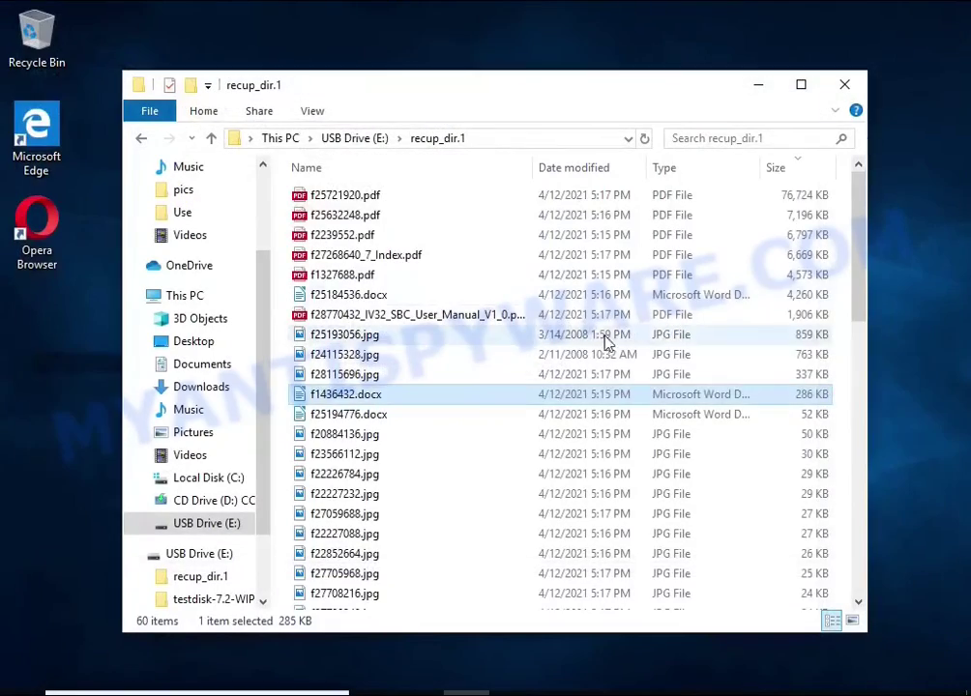
- Look over the rest of the recovered files in recup_dir.1 and close the folder window
{"action": "scroll", "coordinate": [628, 278], "scroll_direction": "down", "scroll_amount": 8}
{"action": "scroll", "coordinate": [587, 337], "scroll_direction": "up", "scroll_amount": 10}
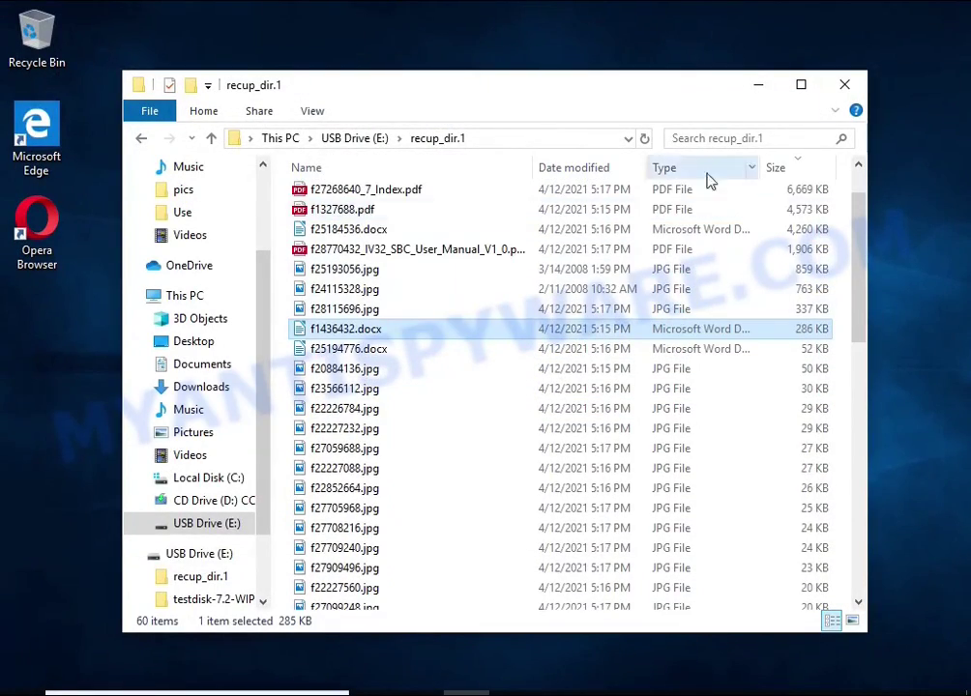
{"action": "left_click", "coordinate": [844, 85]}
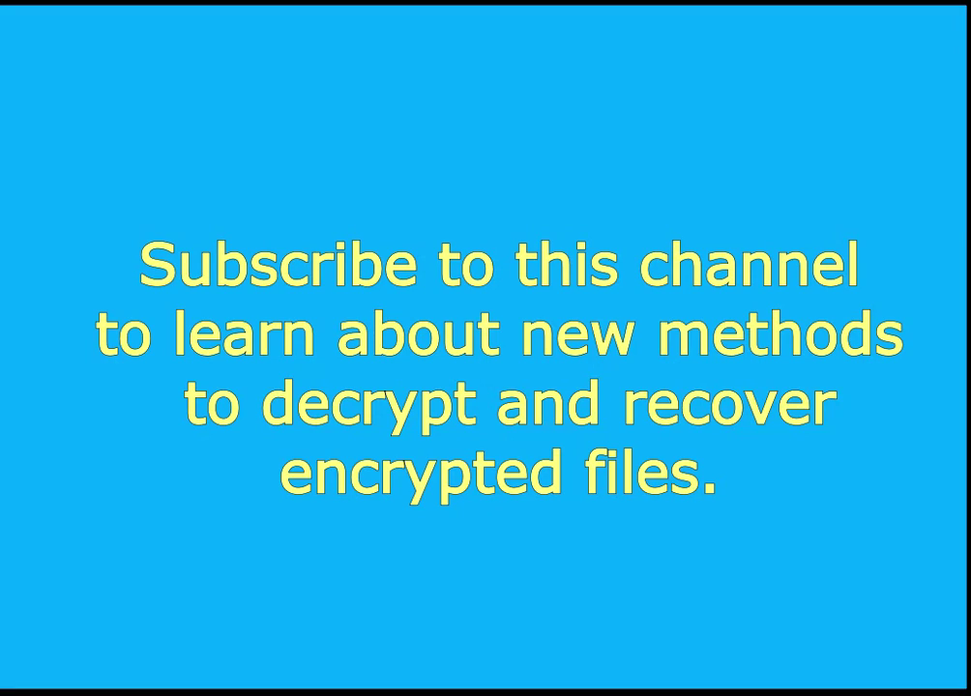